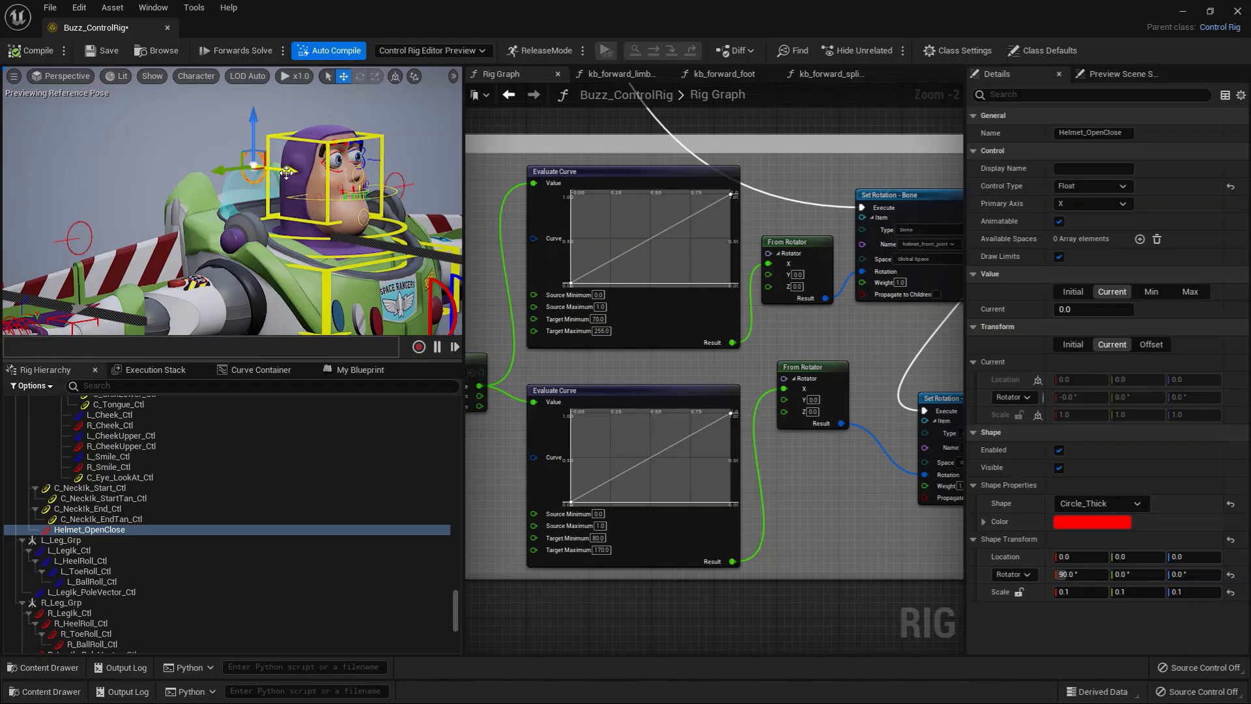
Step: Test the Helmet_OpenClose control by sliding it along its X axis and examine the helmet from several angles
left_click_drag(287, 173, 111, 228)
left_click(91, 240)
scroll(393, 243, "down", 3)
left_click_drag(303, 229, 296, 231, "alt")
right_click_drag(167, 173, 235, 173, "alt")
left_click_drag(167, 172, 241, 160, "alt")
left_click(220, 145)
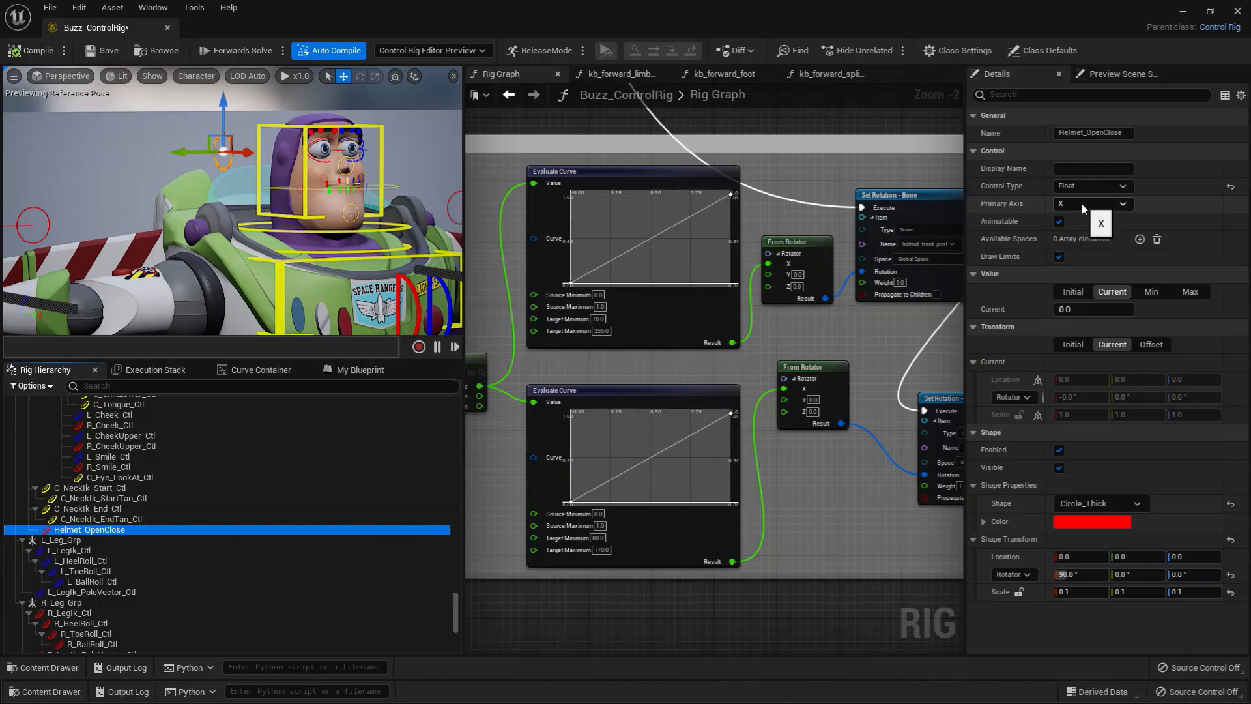
mouse_move(247, 154)
left_mouse_down()
mouse_move(284, 158)
mouse_move(248, 158)
left_mouse_up()
left_click_drag(209, 221, 271, 213, "alt")
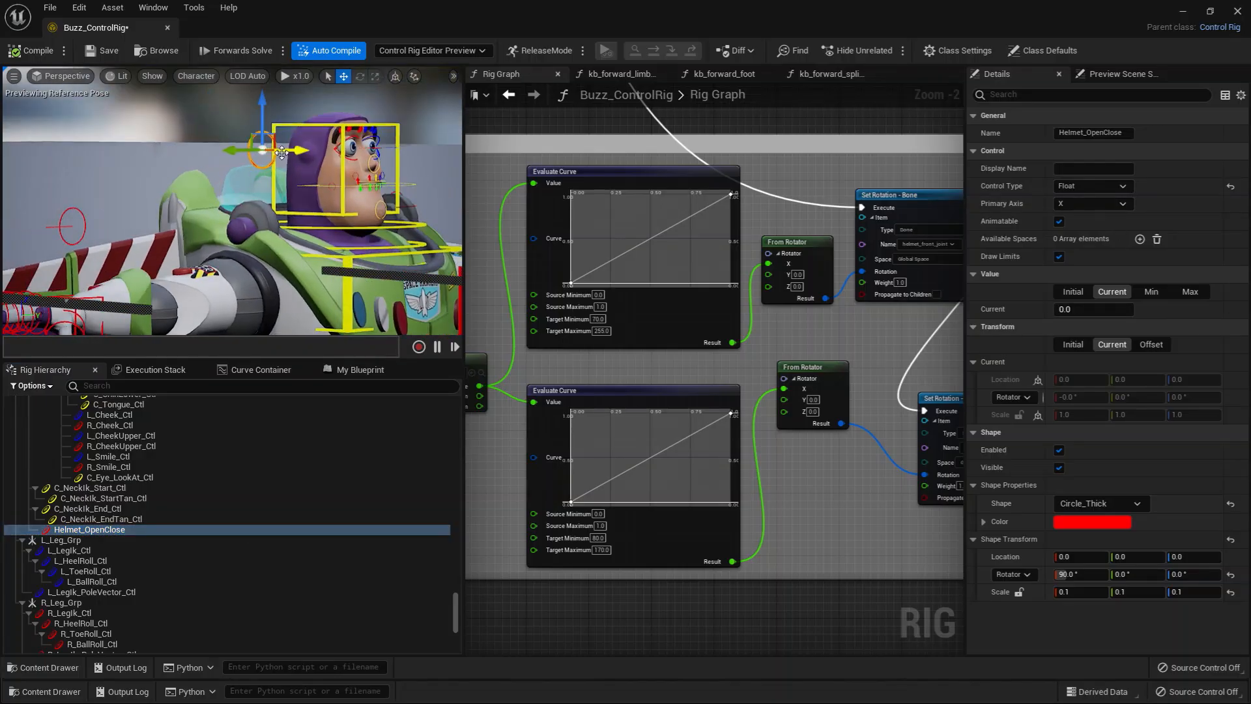
mouse_move(282, 152)
left_mouse_down()
mouse_move(313, 153)
mouse_move(281, 152)
left_mouse_up()
left_click_drag(198, 208, 176, 216, "alt")
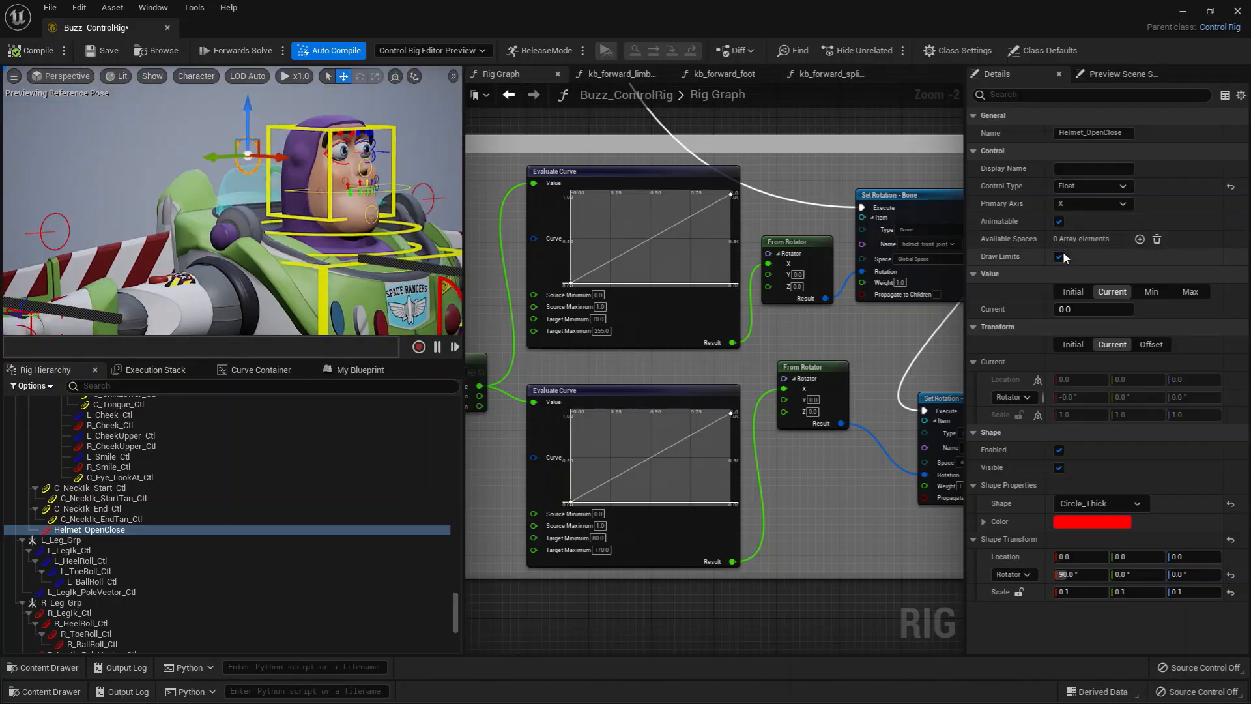
Step: Review the minimum, maximum and initial values of the Helmet_OpenClose control
left_click(1152, 292)
left_click(1190, 291)
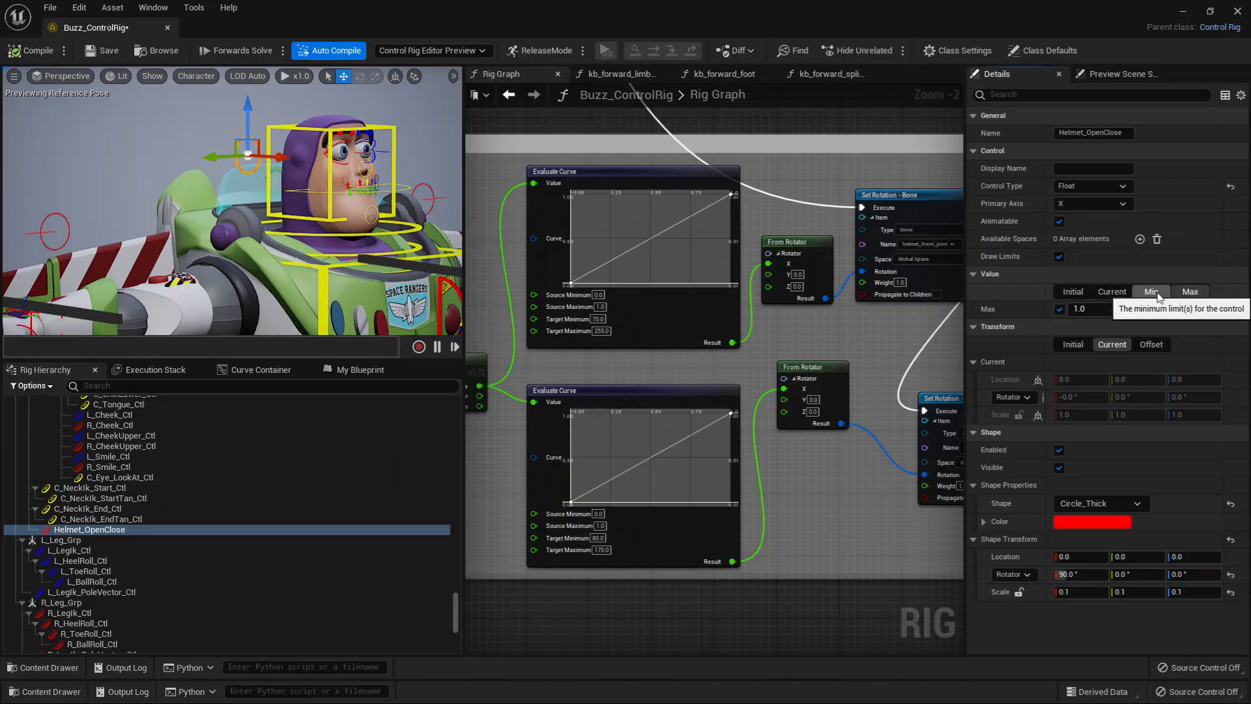
left_click(1086, 290)
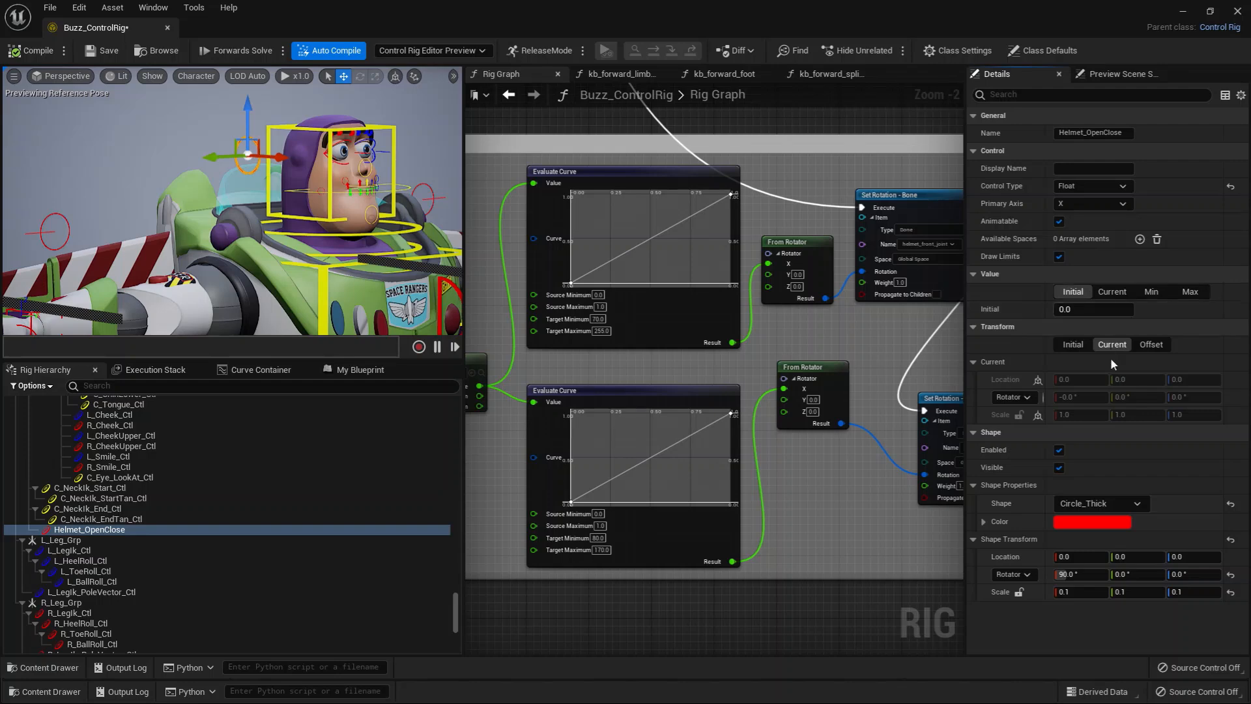
mouse_move(201, 185)
left_mouse_down("alt")
mouse_move(183, 187)
mouse_move(209, 190)
left_mouse_up("alt")
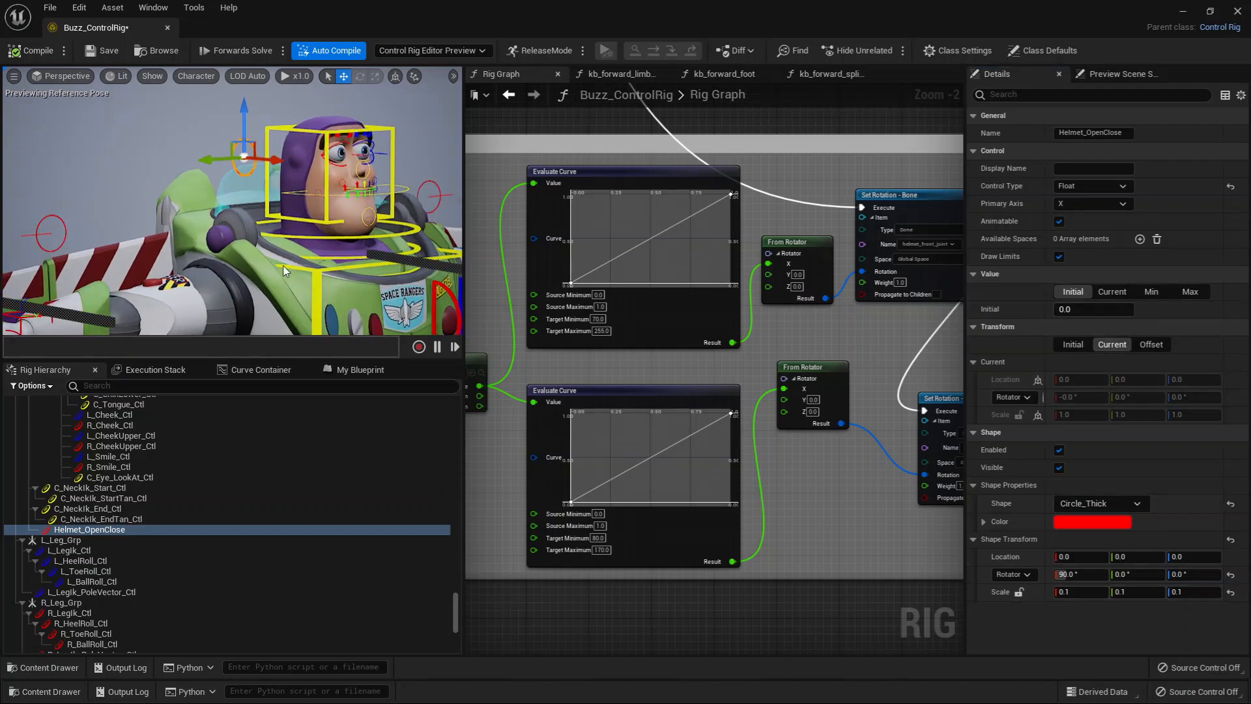
left_click_drag(198, 180, 161, 178, "alt")
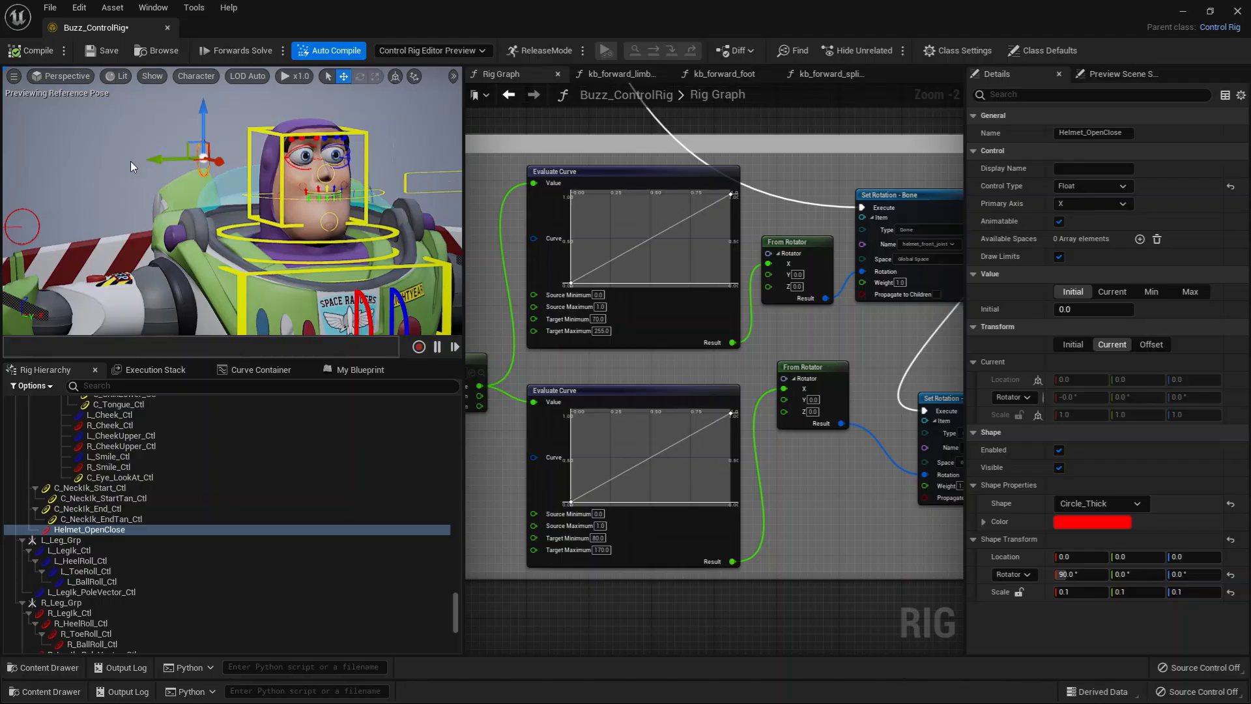
Step: Locate the helmet control's parent group in the rig hierarchy by collapsing C_NeckFk_01_Ctl and selecting C_Neck_Grp
left_click(94, 519)
left_click(93, 530)
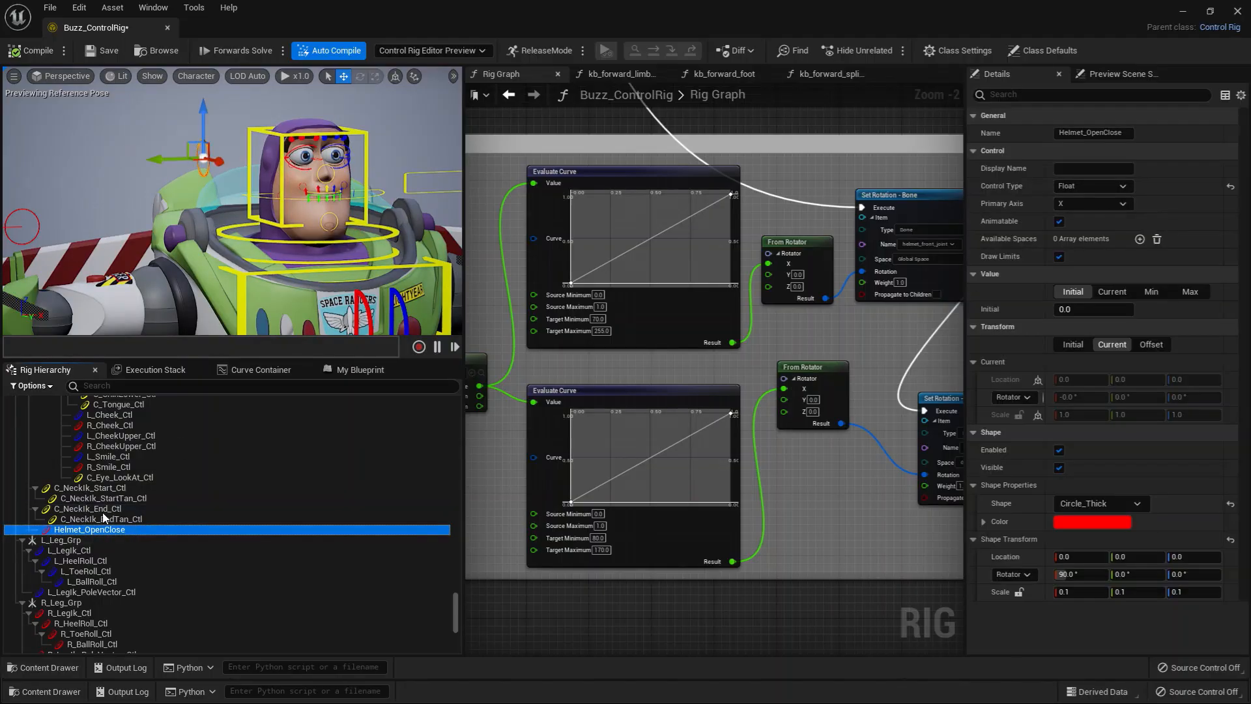
scroll(92, 514, "up", 10)
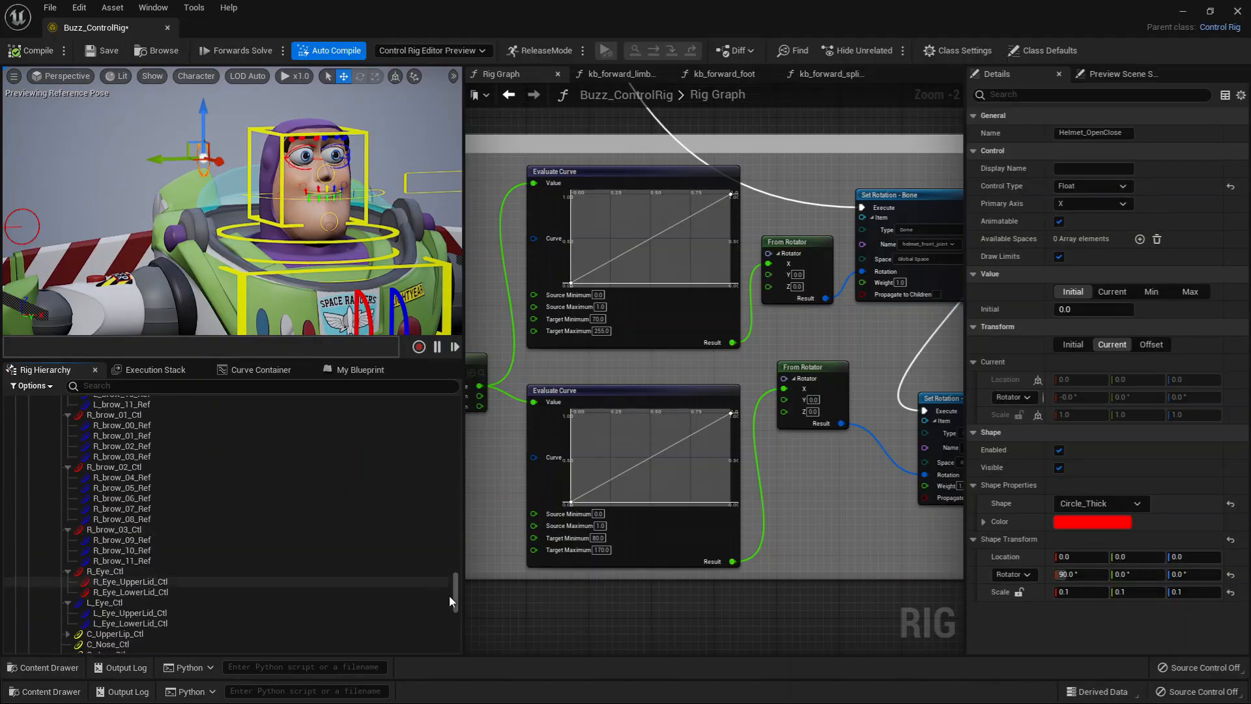
mouse_move(455, 593)
left_mouse_down()
mouse_move(460, 559)
mouse_move(459, 570)
left_mouse_up()
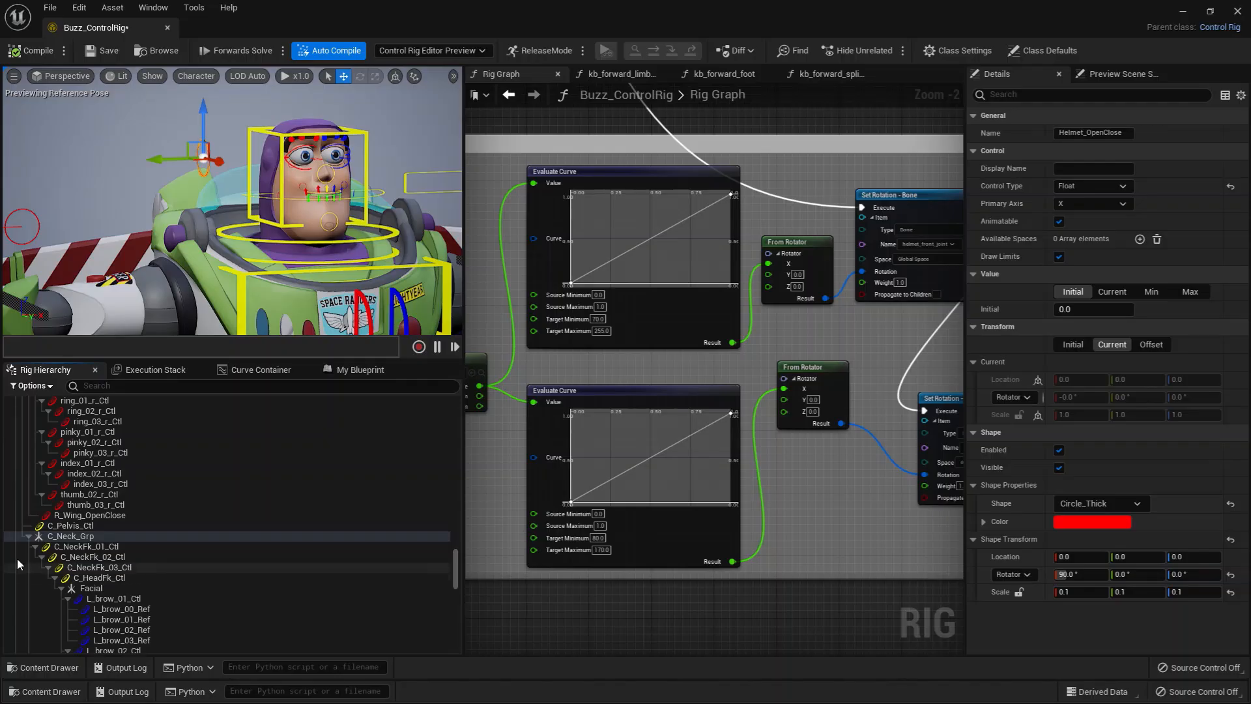
left_click(36, 548)
left_click(69, 539)
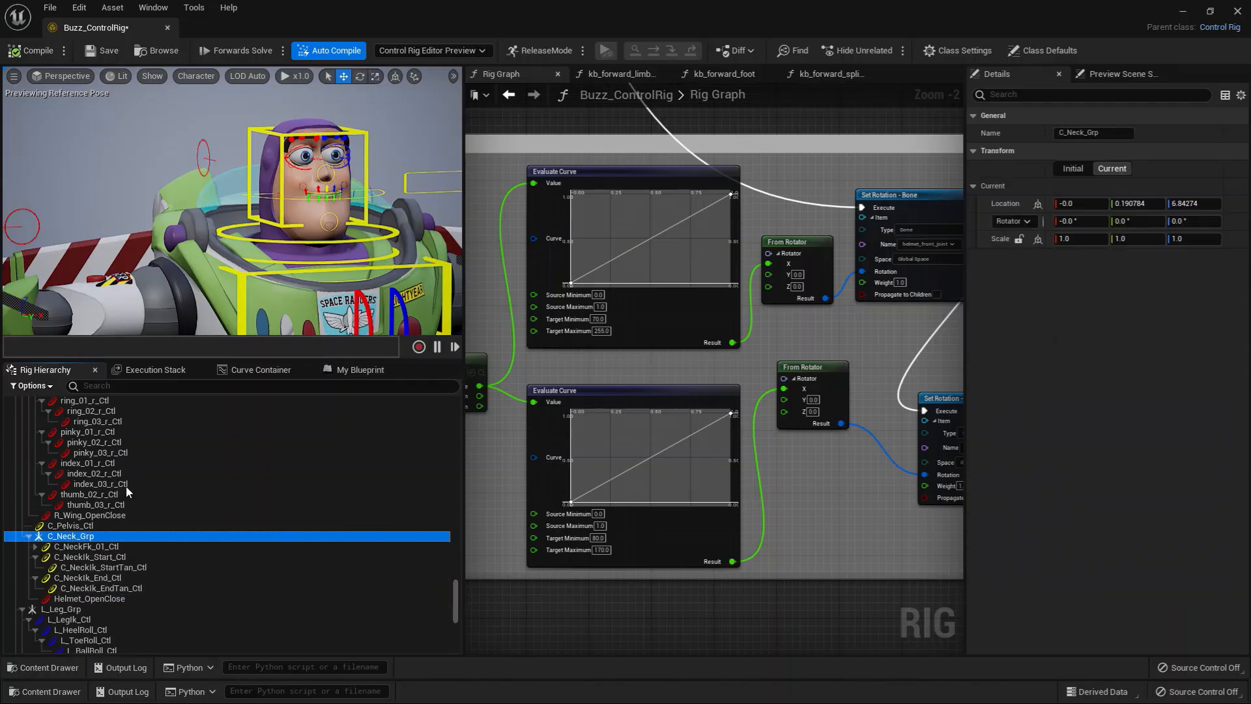
Step: Try rotating the neck FK controls and C_SpineIk_End_Ctl to compare how the helmet control follows, and undo the rotations
left_click(390, 231)
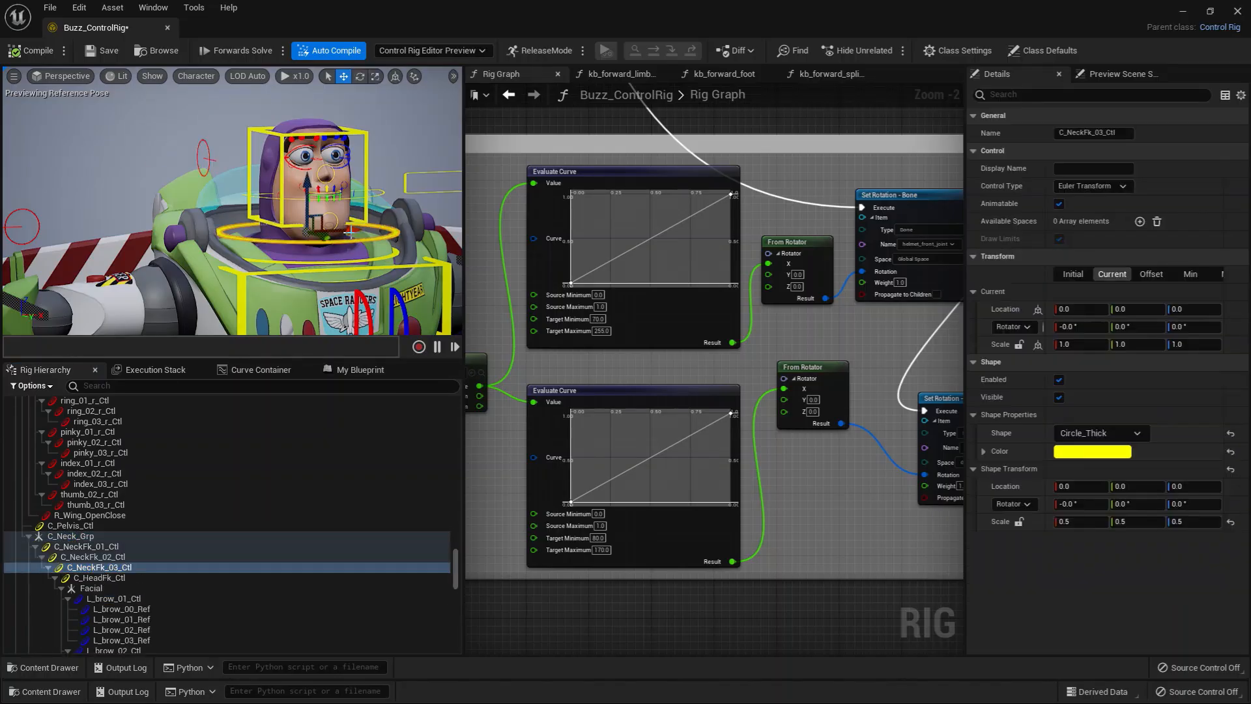
key("e")
left_click_drag(351, 231, 378, 230)
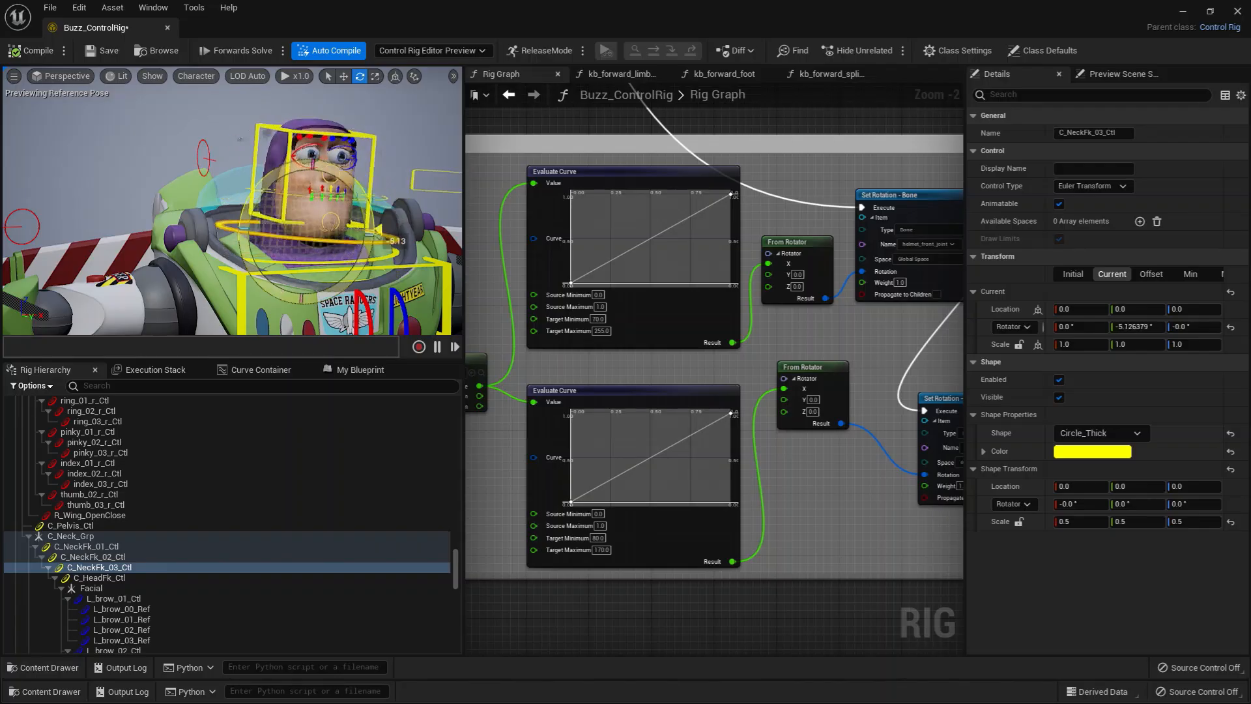
key("ctrl+z")
key("ctrl+z")
key("ctrl+z")
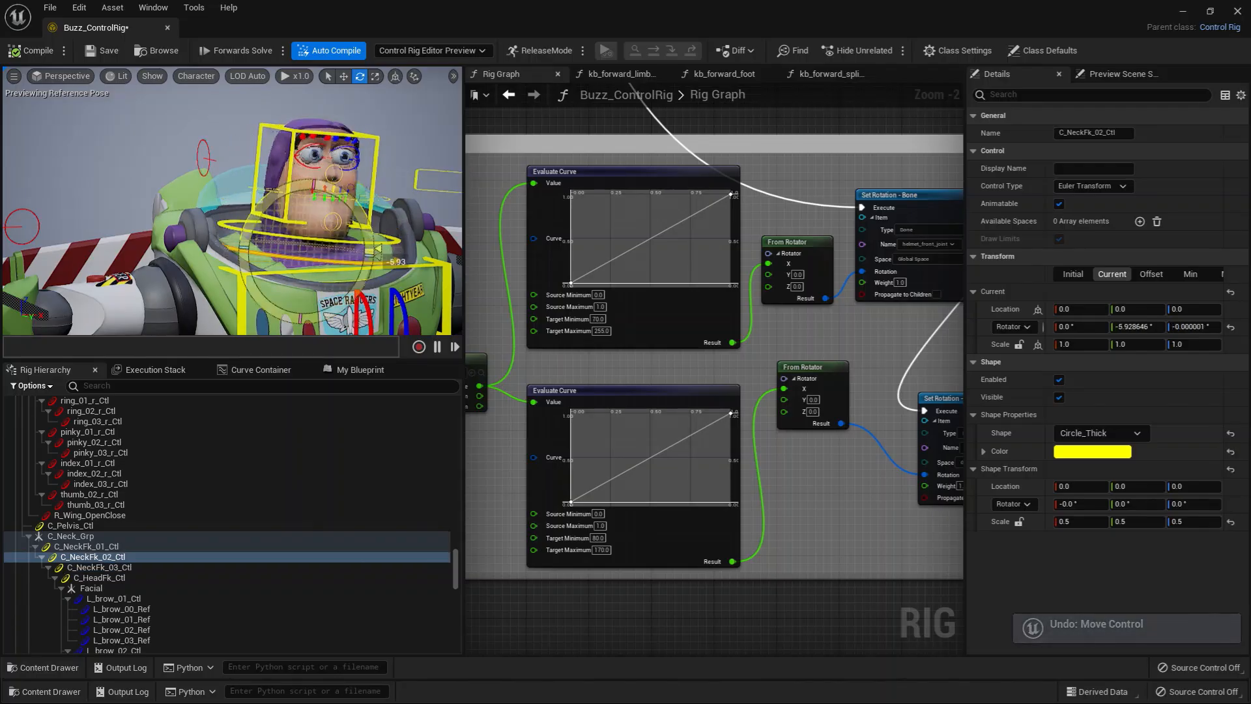
key("ctrl+z")
key("ctrl+z")
key("ctrl+z")
key("ctrl+z")
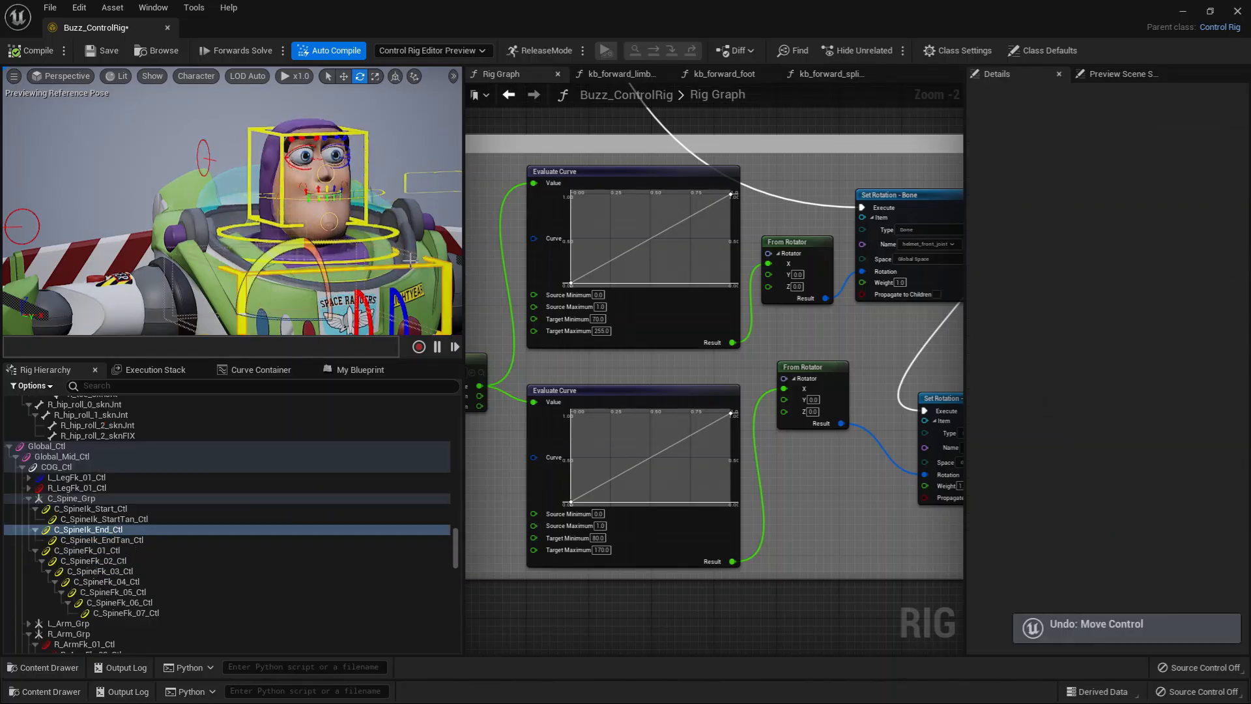
mouse_move(288, 241)
left_mouse_down()
mouse_move(310, 242)
mouse_move(253, 258)
mouse_move(288, 251)
left_mouse_up()
key("ctrl+z")
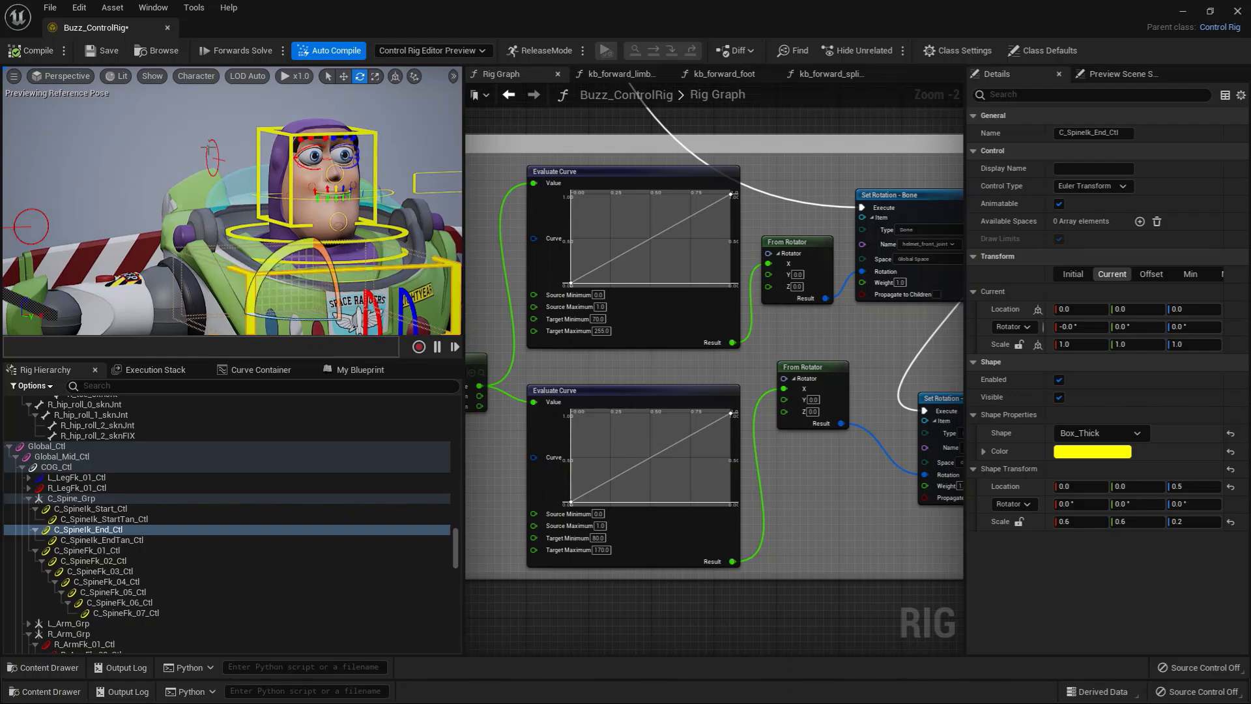
Step: Select the Helmet_OpenClose control in the viewport and bring up the Get Control Float node in the Helmet graph section
left_click(210, 152)
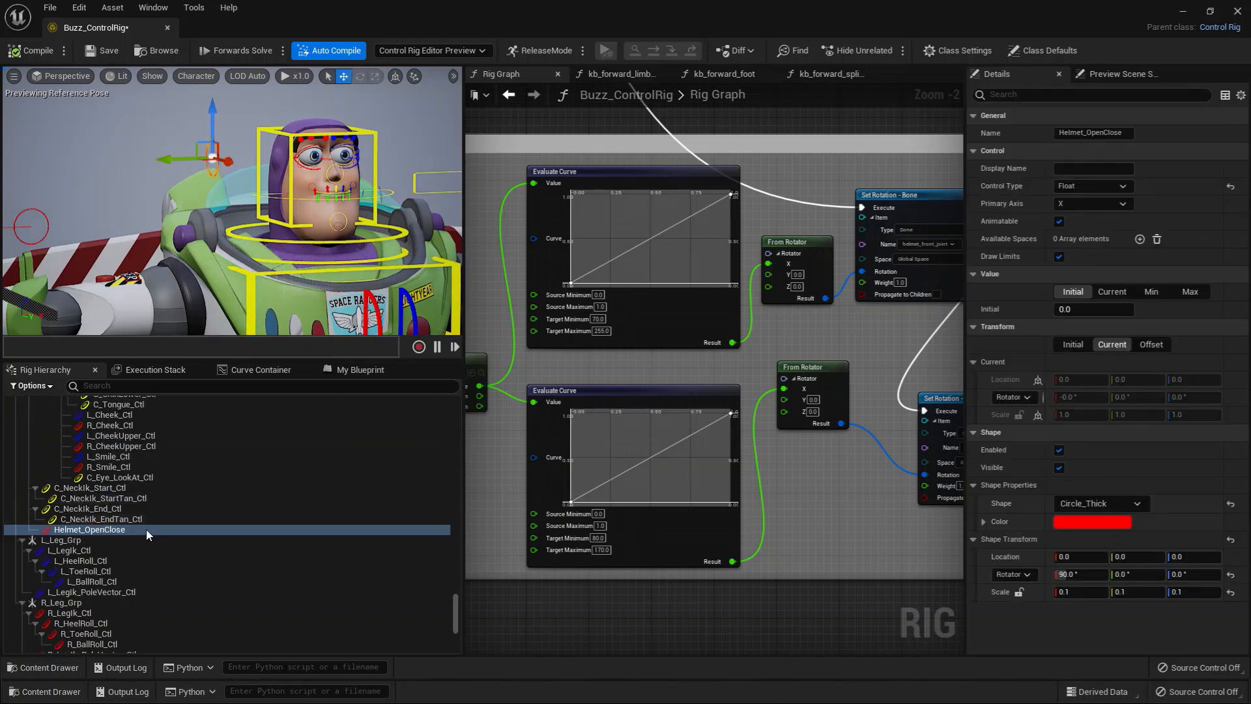
mouse_move(258, 254)
left_mouse_down("alt")
mouse_move(335, 255)
mouse_move(270, 268)
left_mouse_up("alt")
right_click_drag(583, 369, 703, 358)
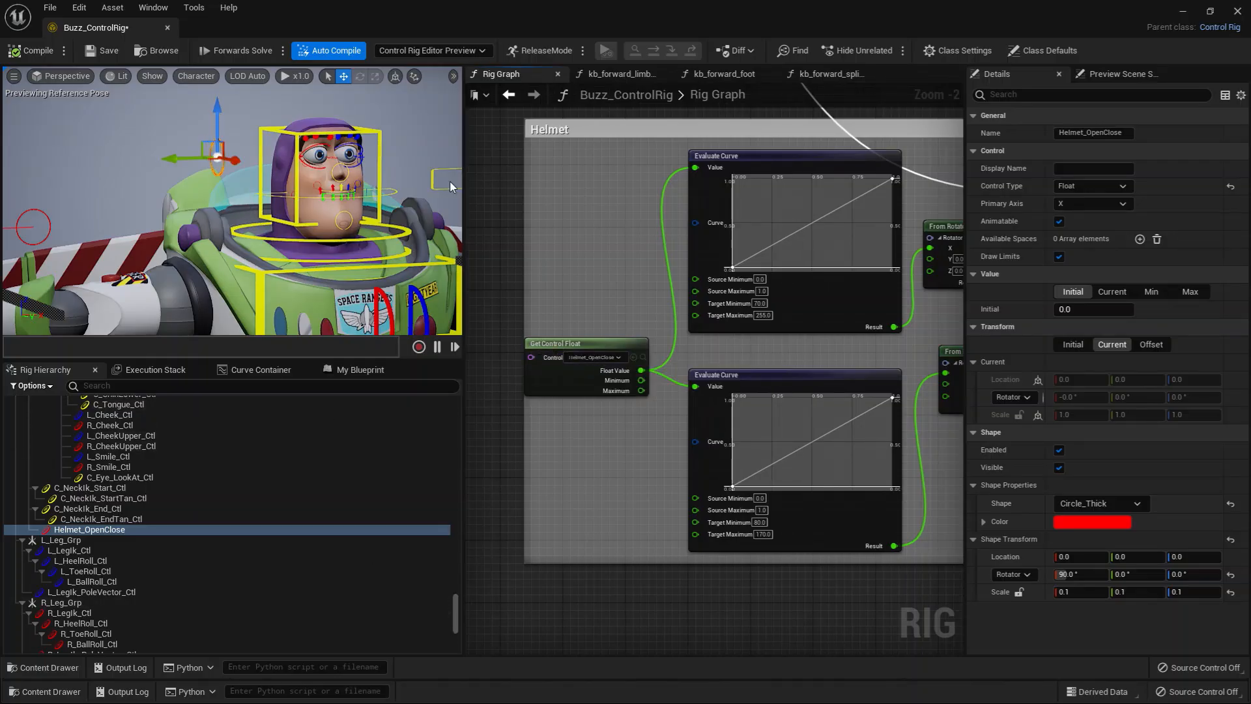
Step: Set the viewport's bone drawing to Selected Only
left_click(453, 78)
left_click(453, 78)
left_click(196, 75)
mouse_move(214, 138)
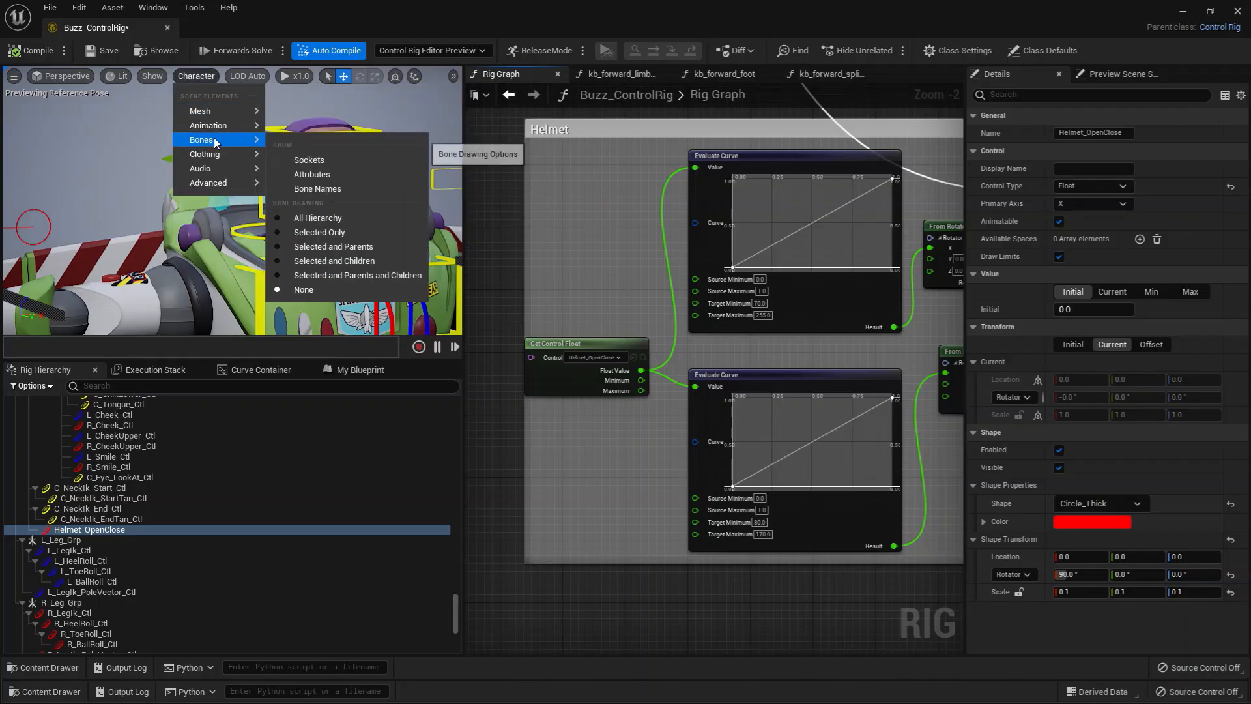
left_click(350, 232)
Step: Search the rig hierarchy for the helmet bones with the filter "helme"
left_click_drag(458, 612, 440, 453)
left_click(75, 450)
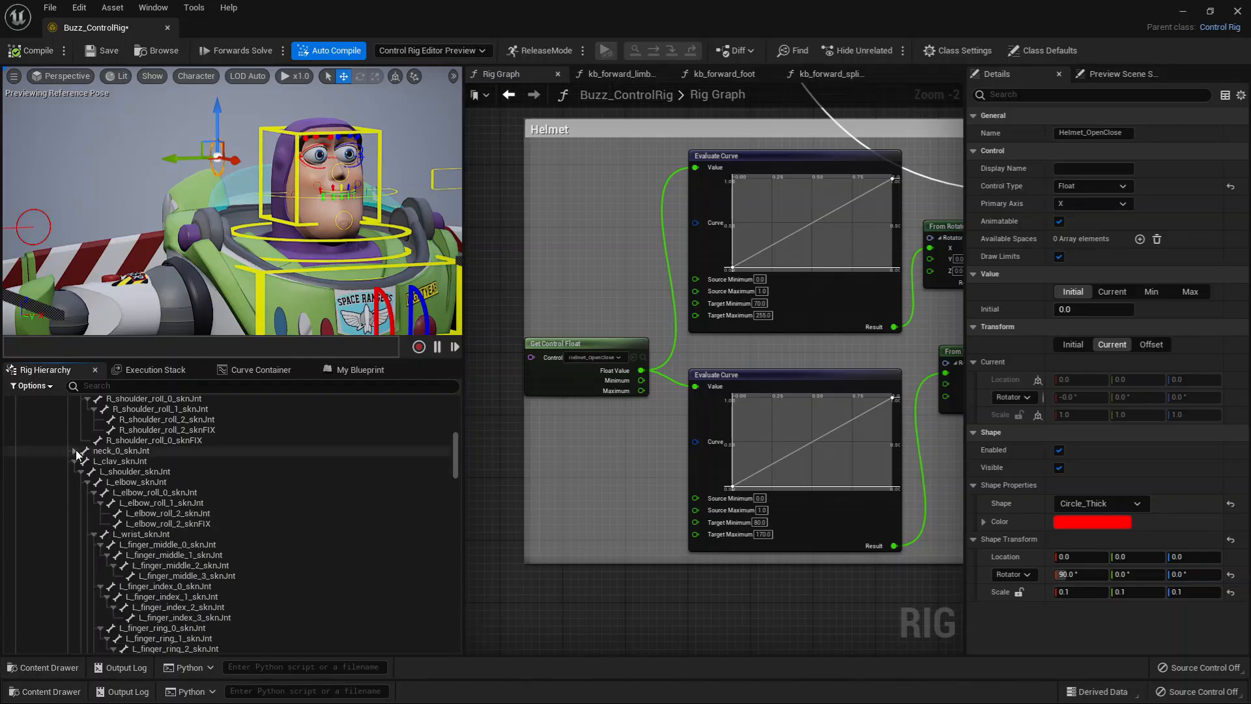
scroll(110, 449, "up", 4)
type("he")
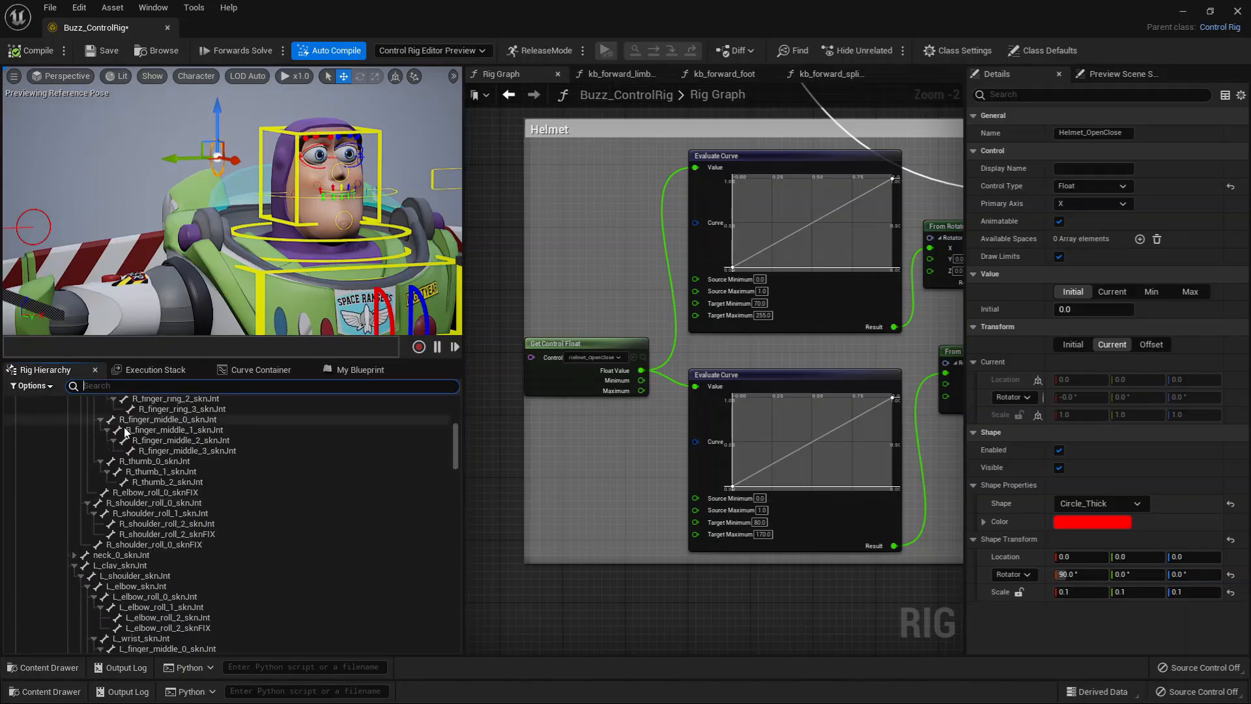
type("lme")
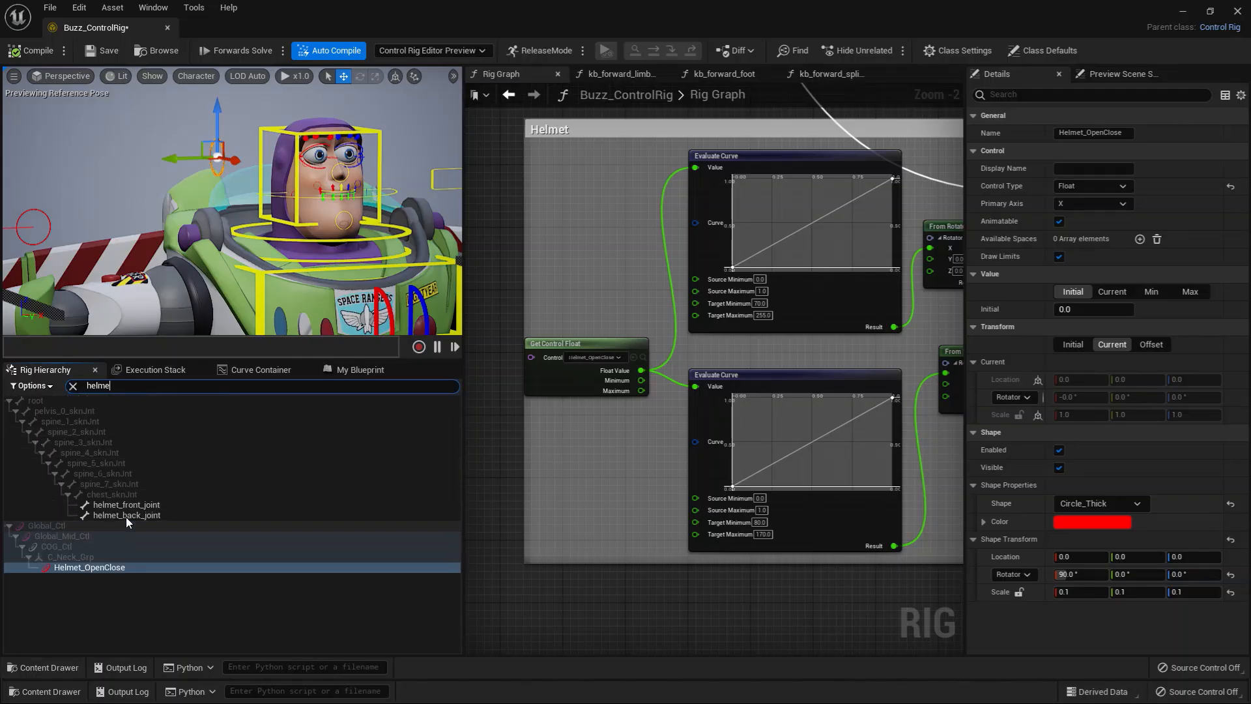
Step: Compare the positions of helmet_front_joint and helmet_back_joint in the viewport by selecting them alternately
left_click(126, 507)
left_click(169, 515)
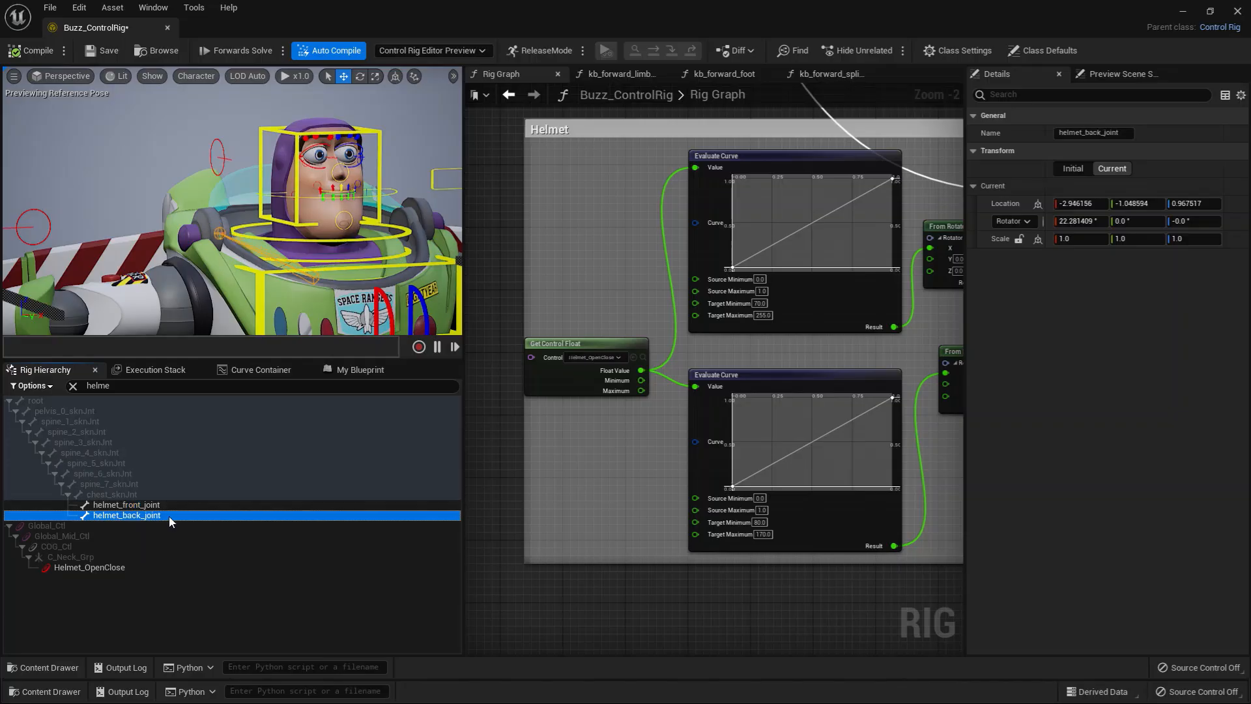
left_click(159, 506)
left_click(151, 516)
left_click(147, 507)
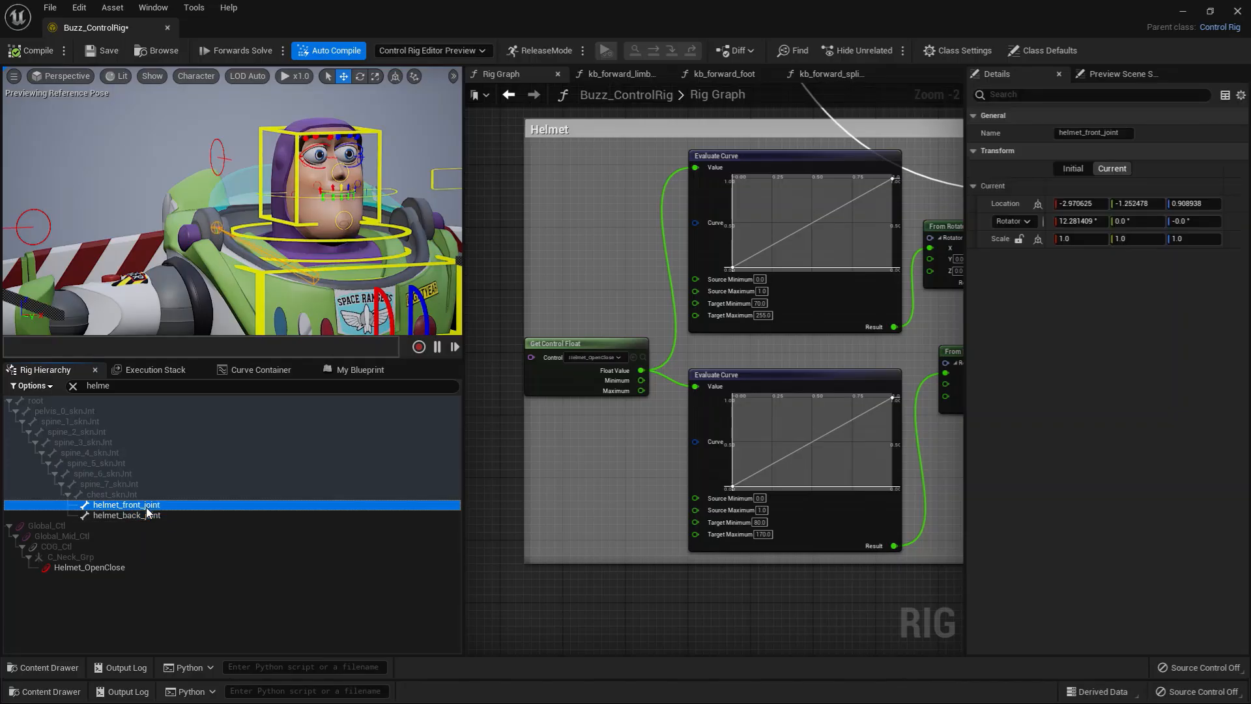
left_click_drag(249, 216, 299, 218, "alt")
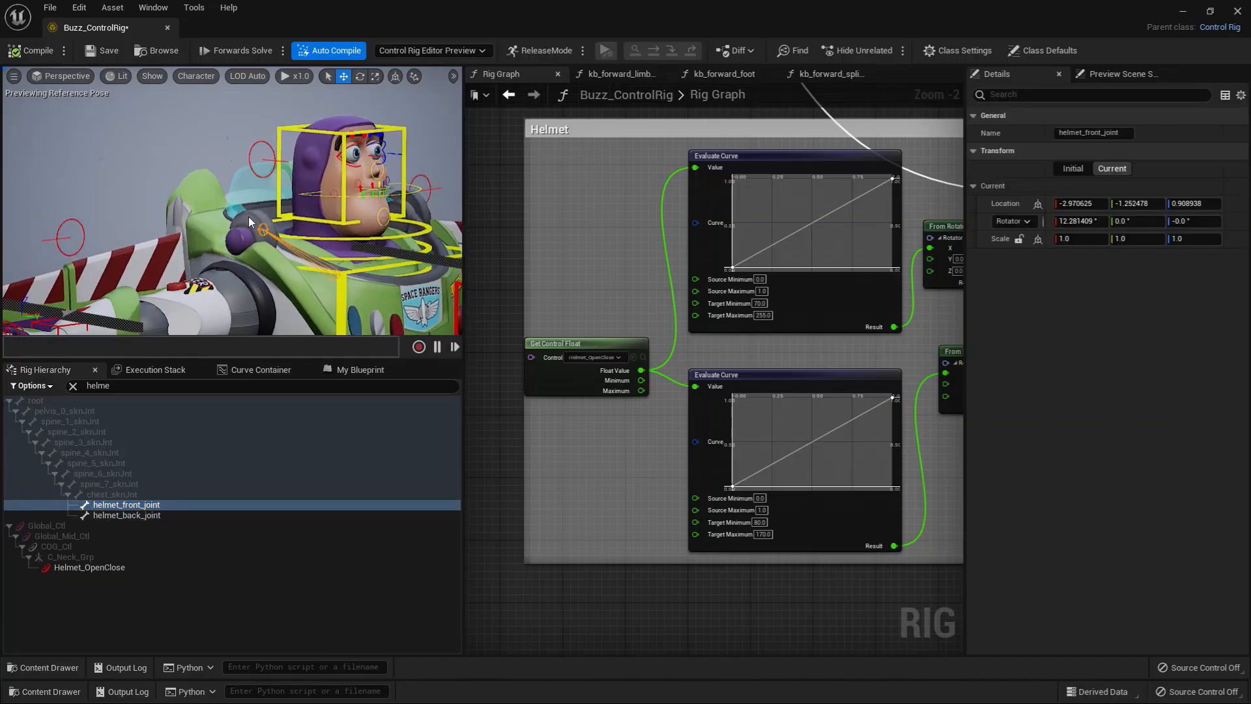
Step: Clear the rig hierarchy filter and select the Helmet_OpenClose control in the viewport
left_click(258, 139)
mouse_move(290, 165)
left_mouse_down()
mouse_move(311, 168)
mouse_move(289, 165)
left_mouse_up()
left_click(113, 505)
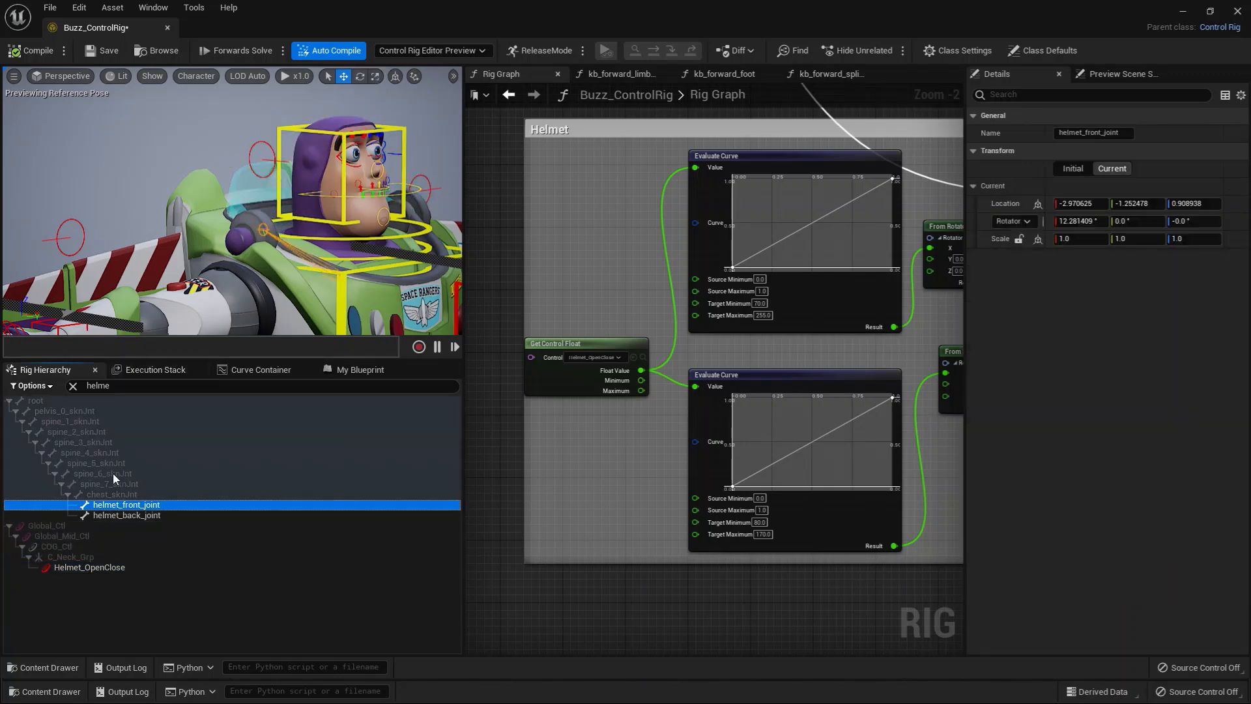
left_click(72, 386)
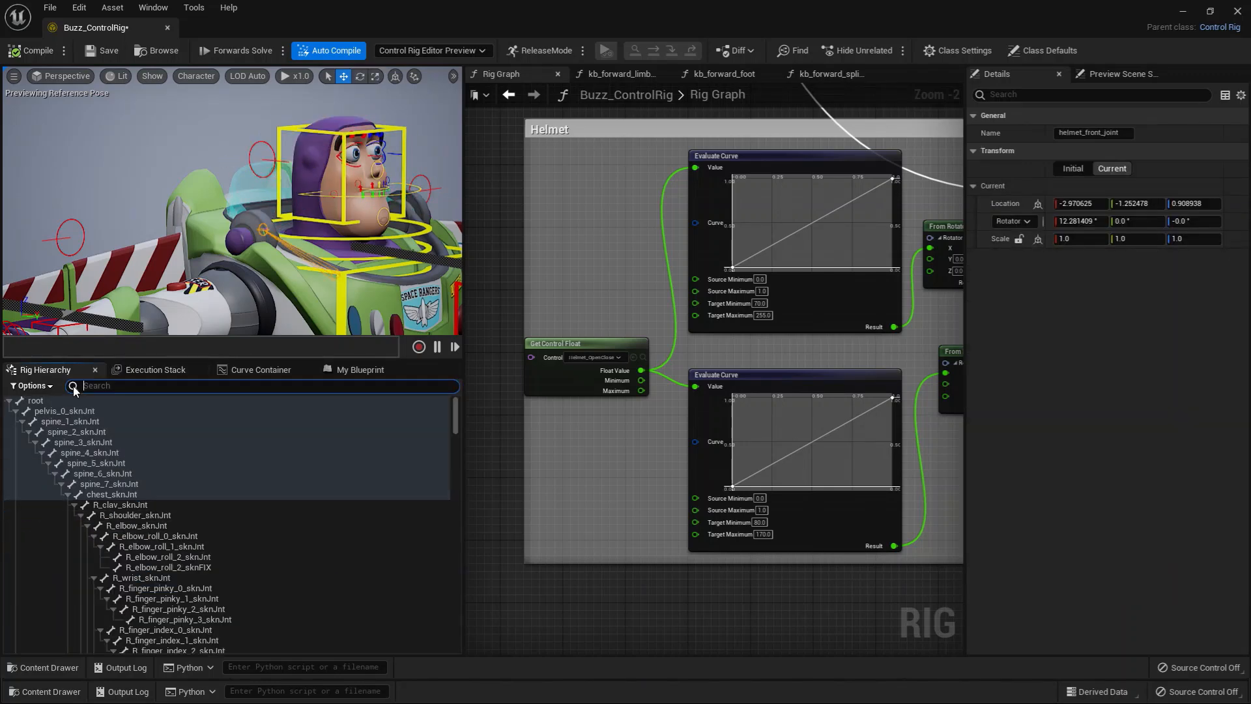
left_click(264, 144)
Step: Reveal in the rig hierarchy the bones referenced by the two Set Rotation nodes of the Helmet section
left_click(616, 456)
right_click_drag(618, 460, 499, 474)
right_click_drag(918, 473, 684, 500)
scroll(662, 487, "up", 2)
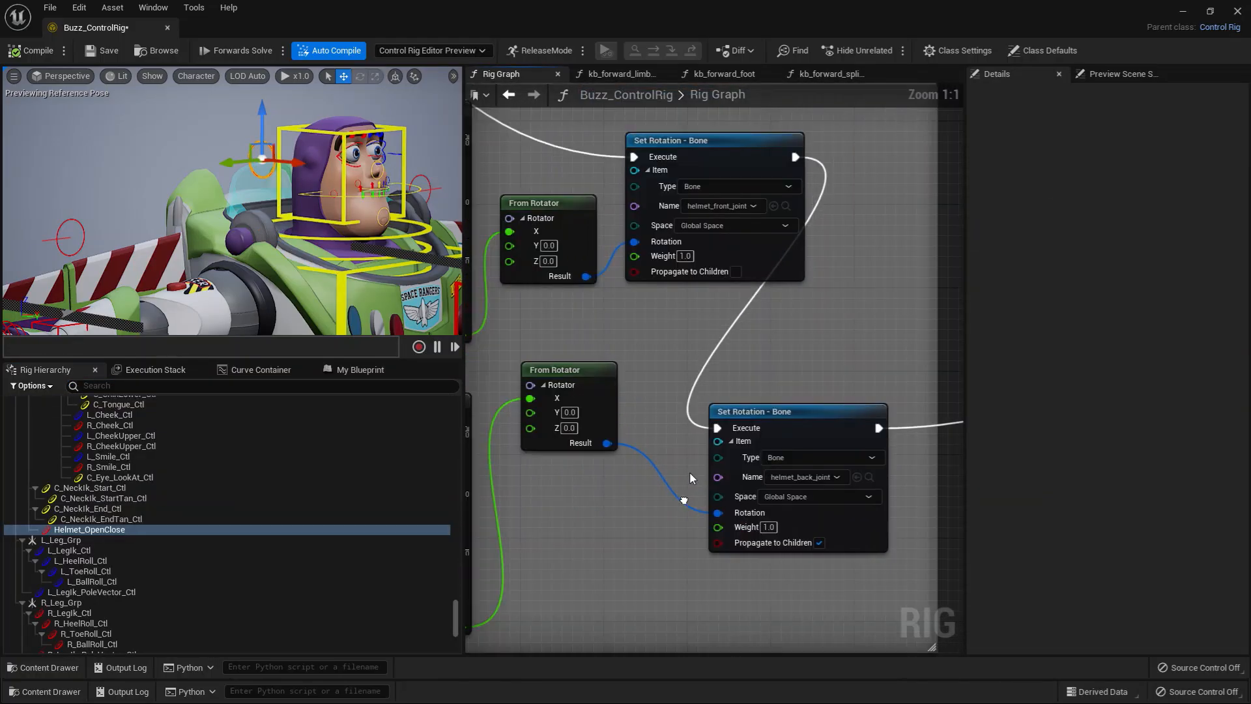
left_click(786, 206)
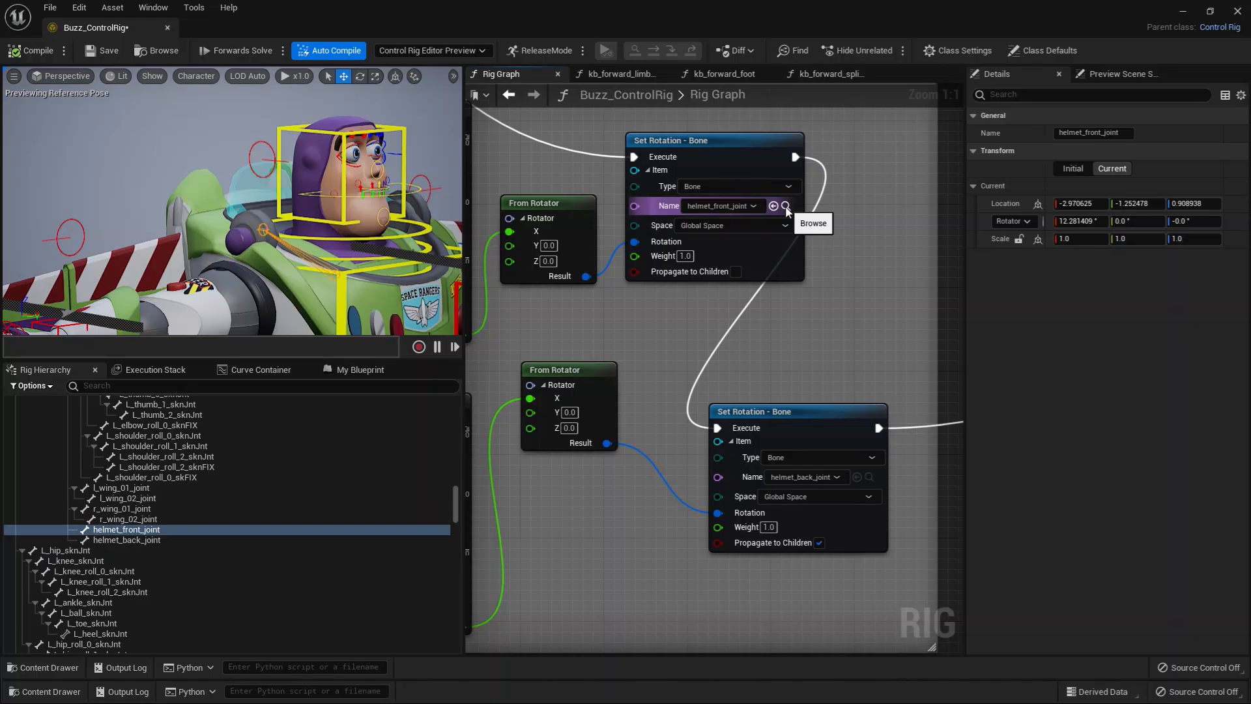
left_click(870, 477)
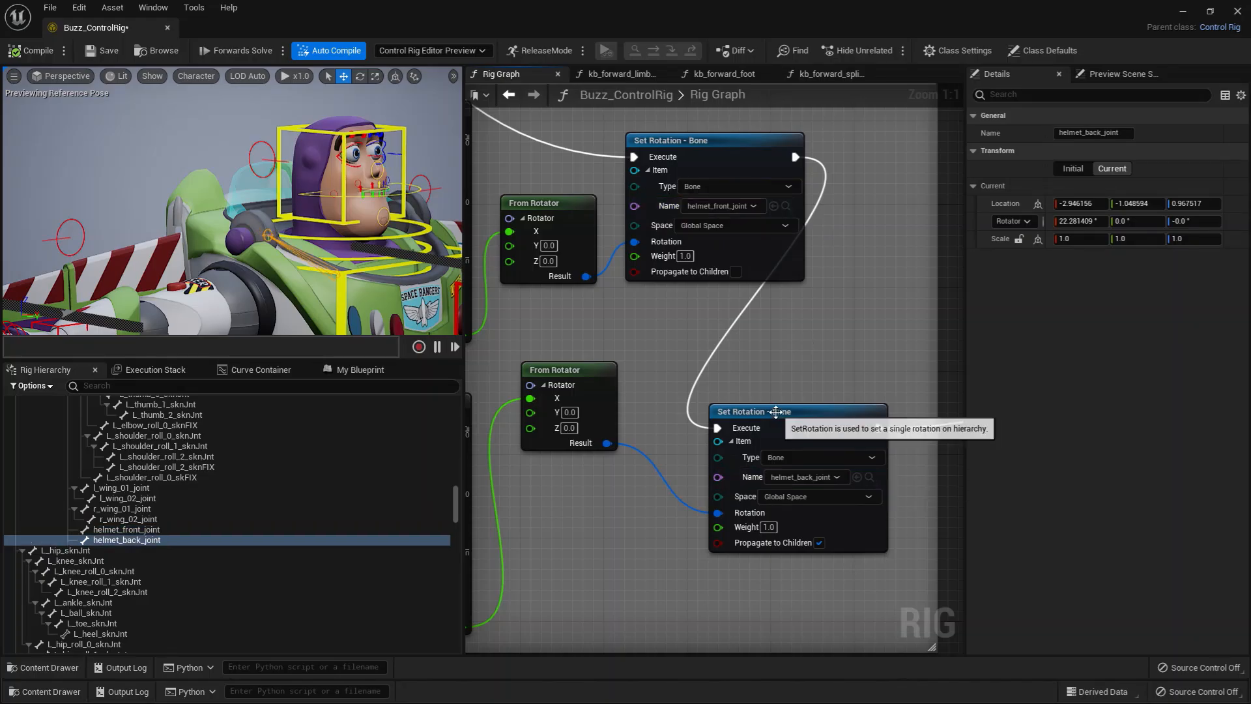
Step: Nudge the helmet_back_joint Set Rotation node slightly and browse to the front and back helmet bones again
left_click(823, 424)
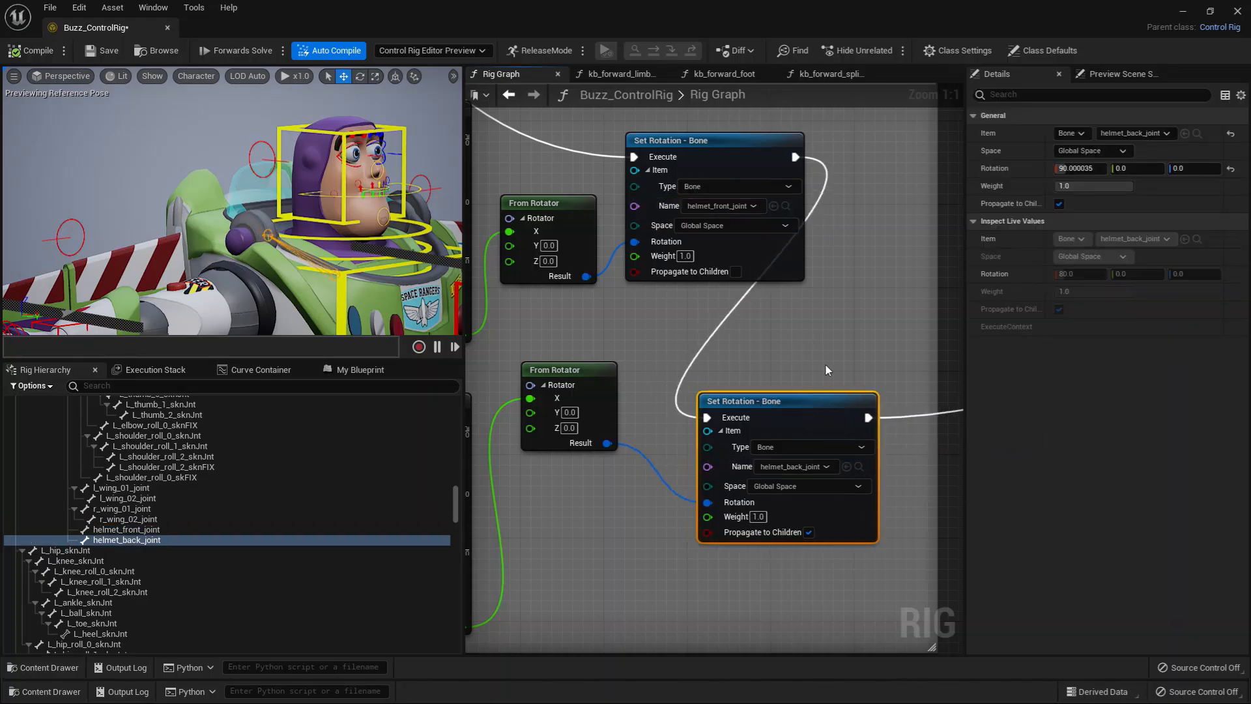
scroll(826, 364, "down", 2)
right_click_drag(751, 365, 828, 376)
scroll(811, 369, "up", 2)
left_click(813, 239)
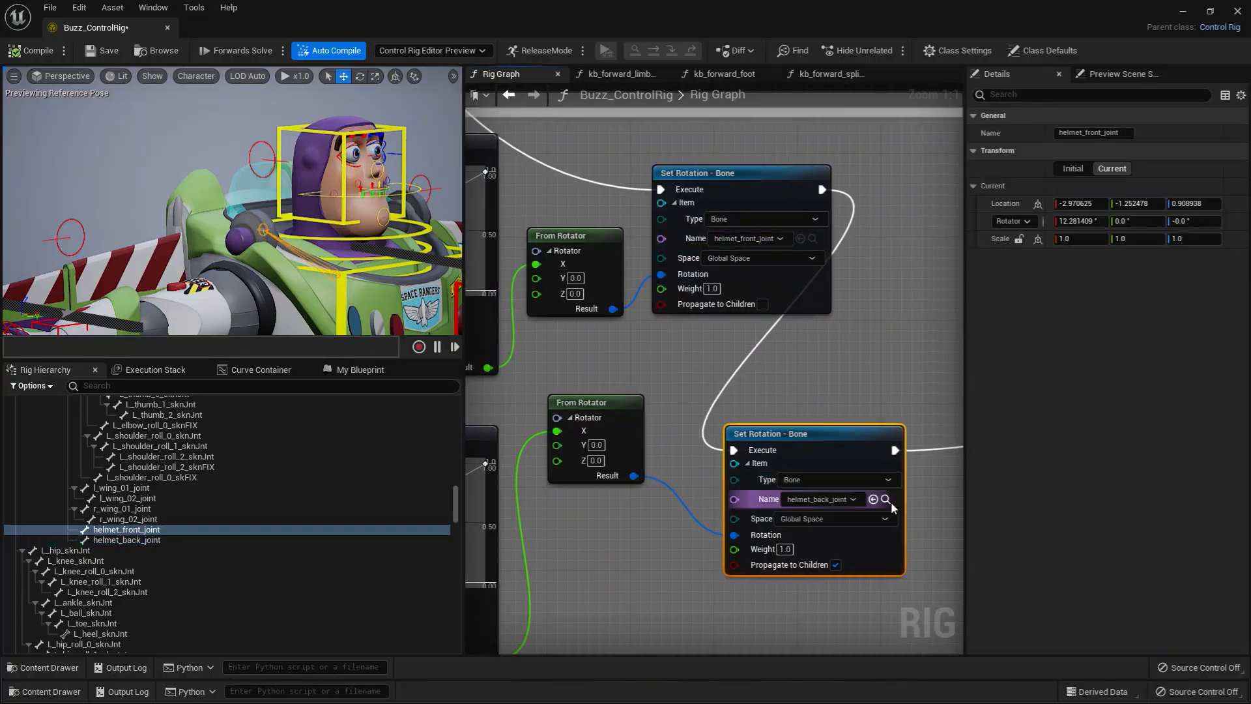
left_click(885, 500)
Step: Examine the X inputs of the two From Rotator nodes that feed the Set Rotation nodes
right_click_drag(697, 318, 732, 324)
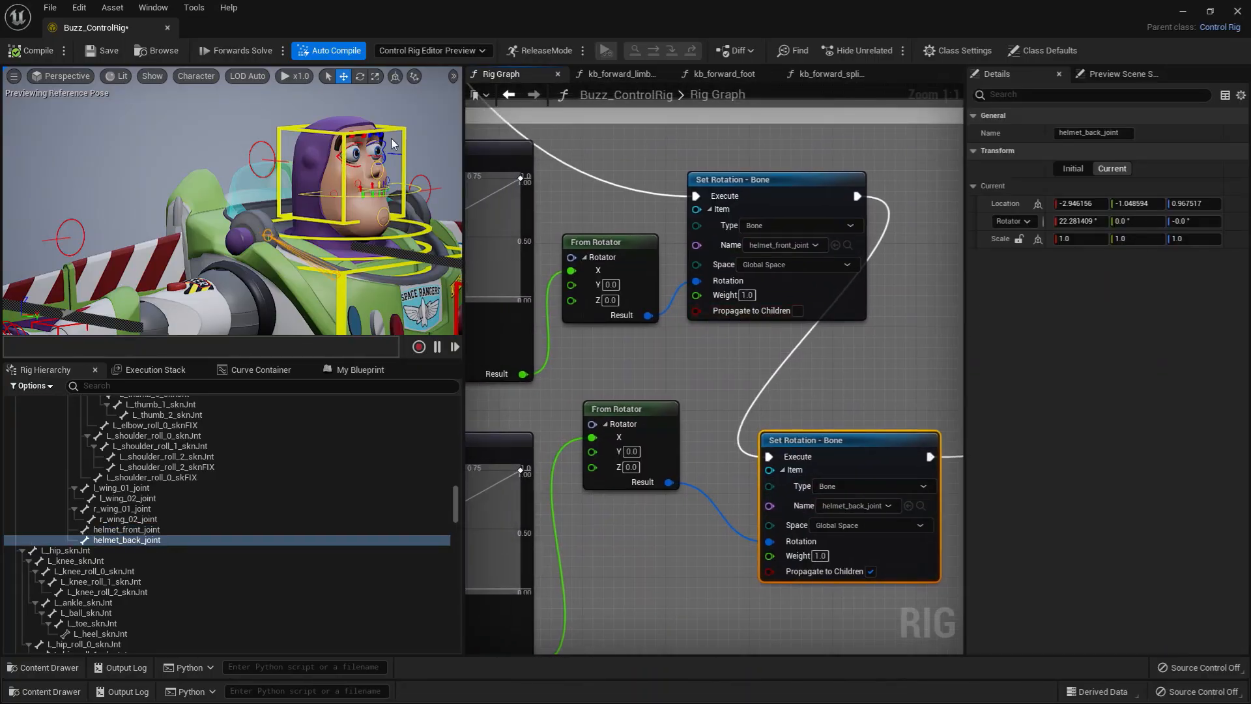
right_click_drag(751, 396, 689, 322)
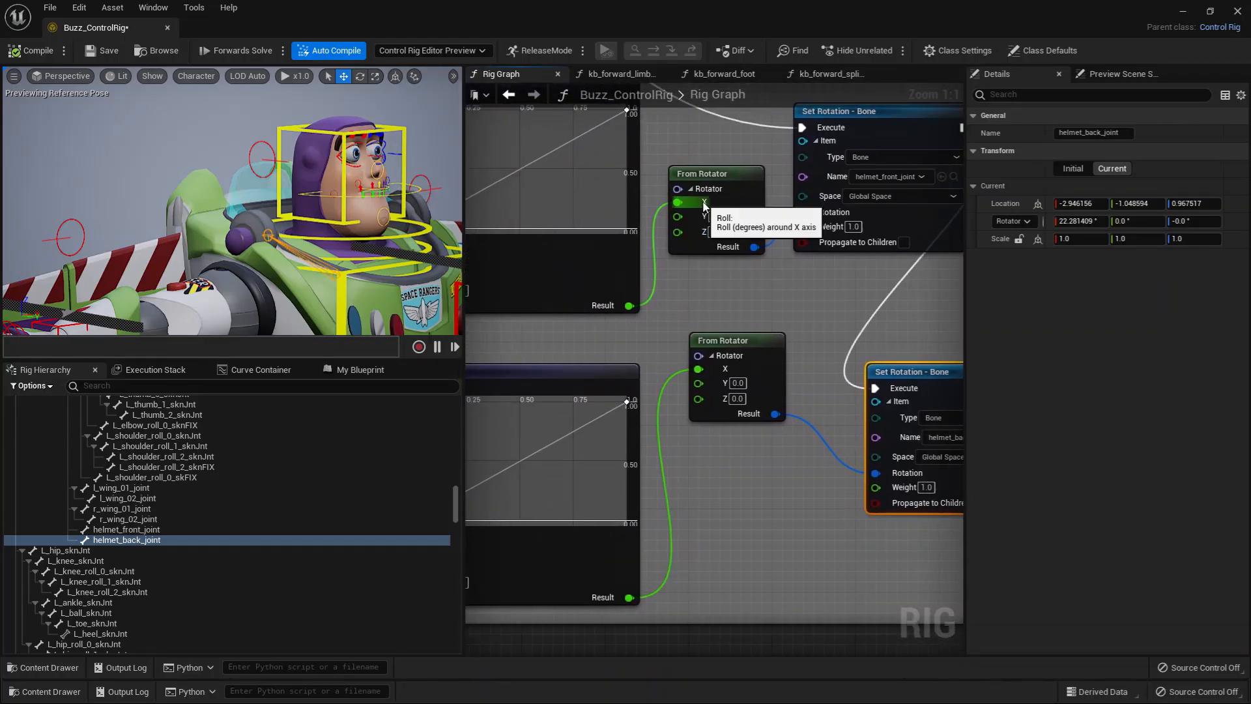
right_click_drag(695, 207, 673, 215)
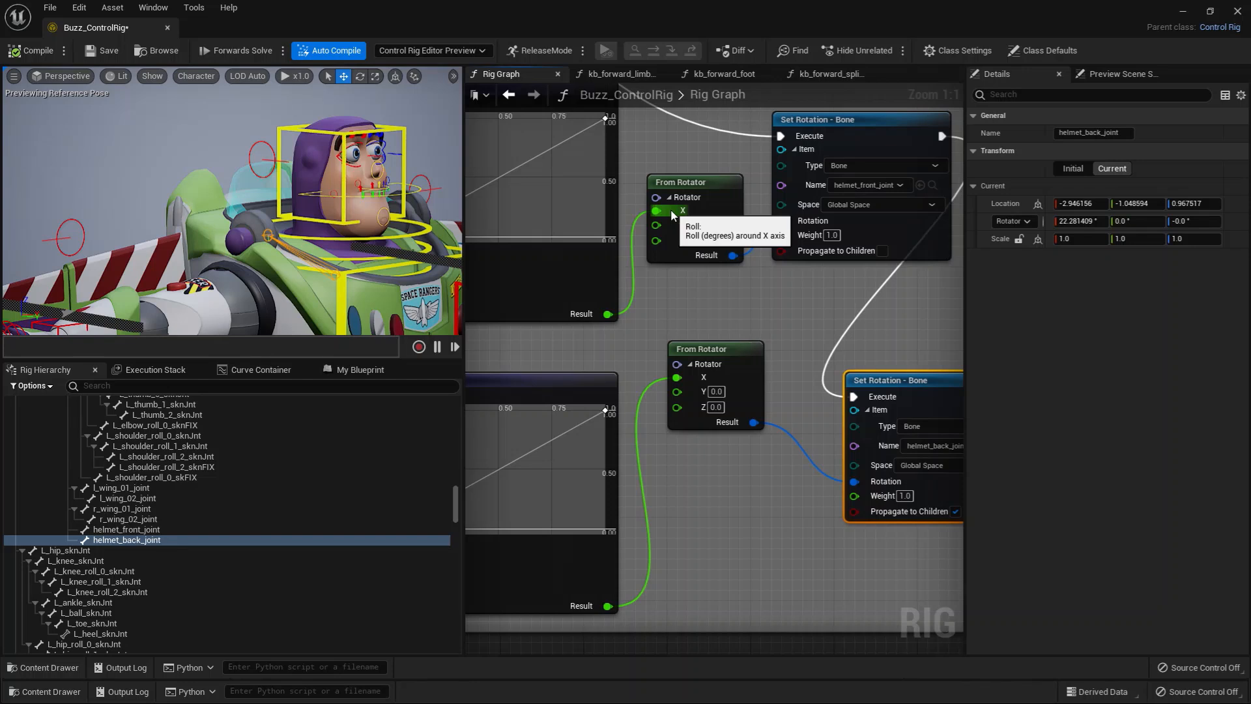
Step: Browse to the bone of the helmet_back_joint Set Rotation node and examine the Evaluate Curve nodes feeding the From Rotator nodes
right_click_drag(800, 323, 746, 312)
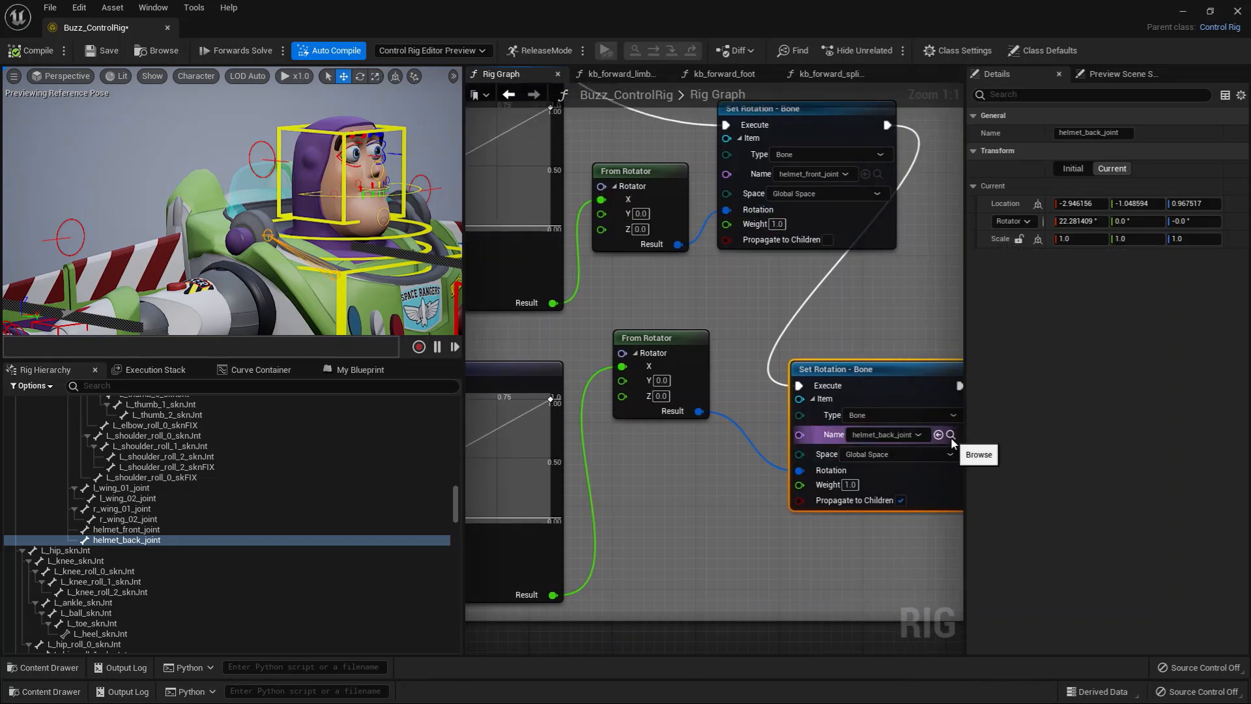
left_click(951, 435)
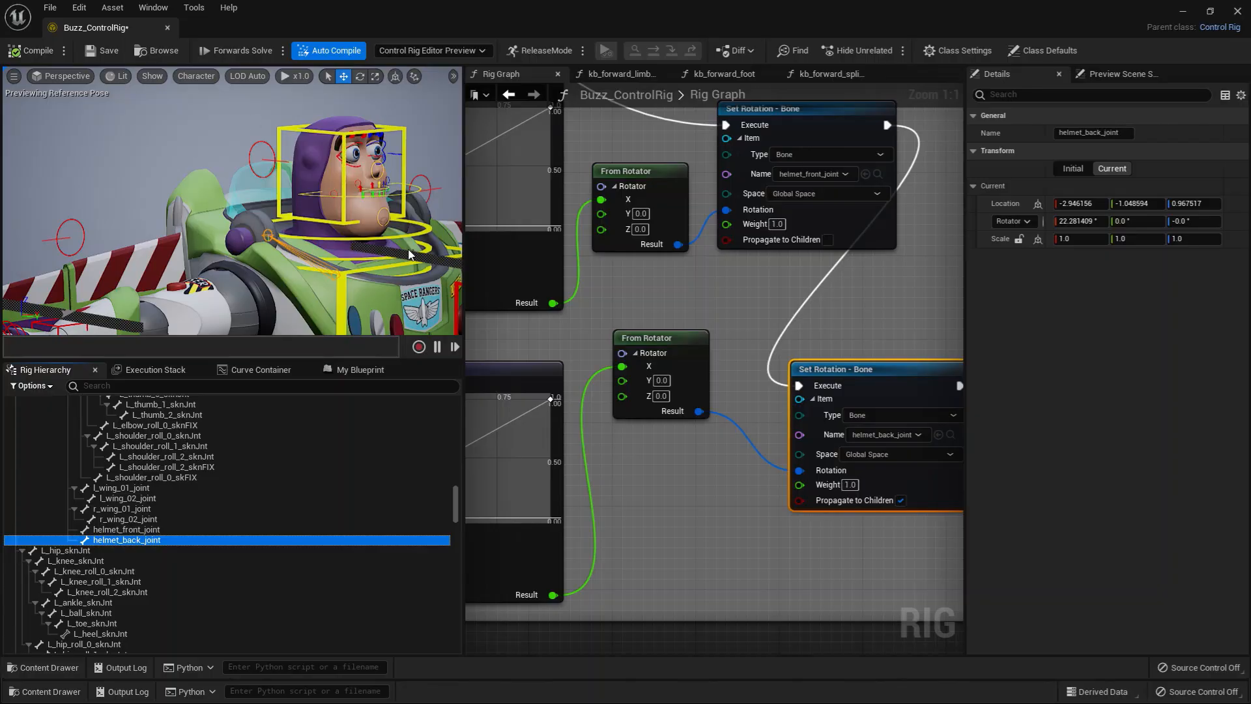
scroll(836, 287, "down", 3)
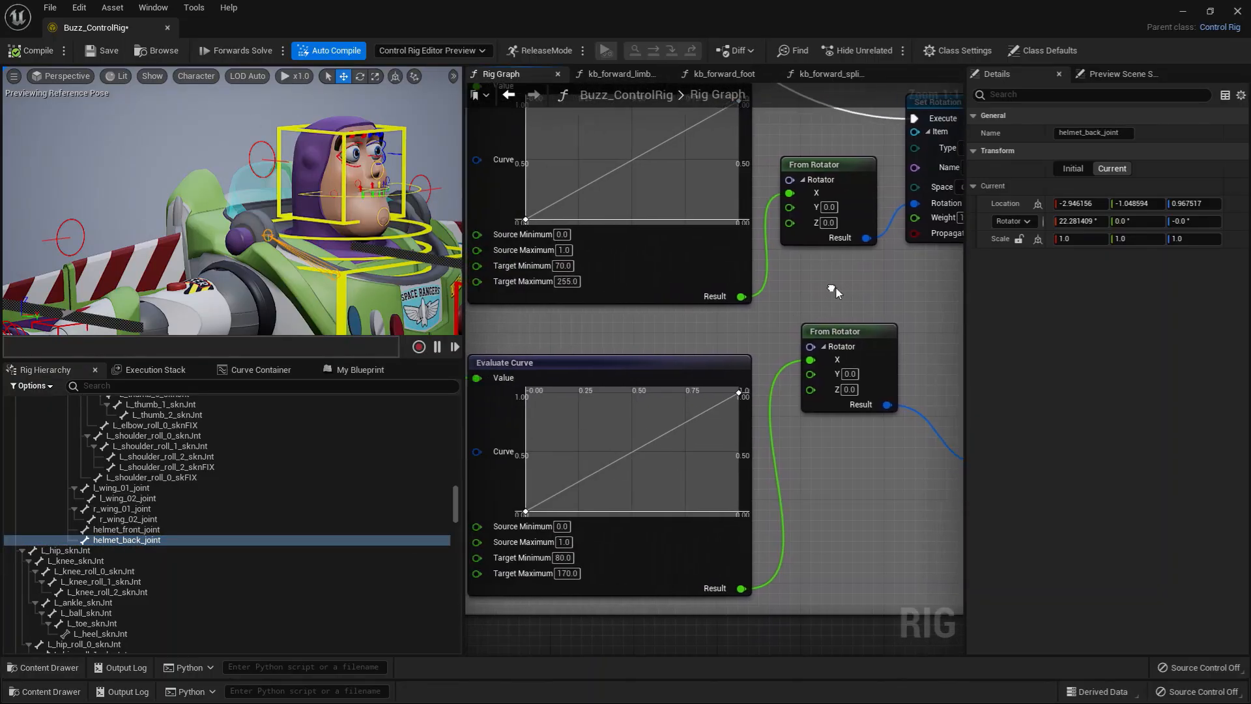
right_click_drag(789, 323, 860, 331)
Step: Move the Helmet_OpenClose control along its range and inspect the live values of its Get Control Float node
left_click(270, 153)
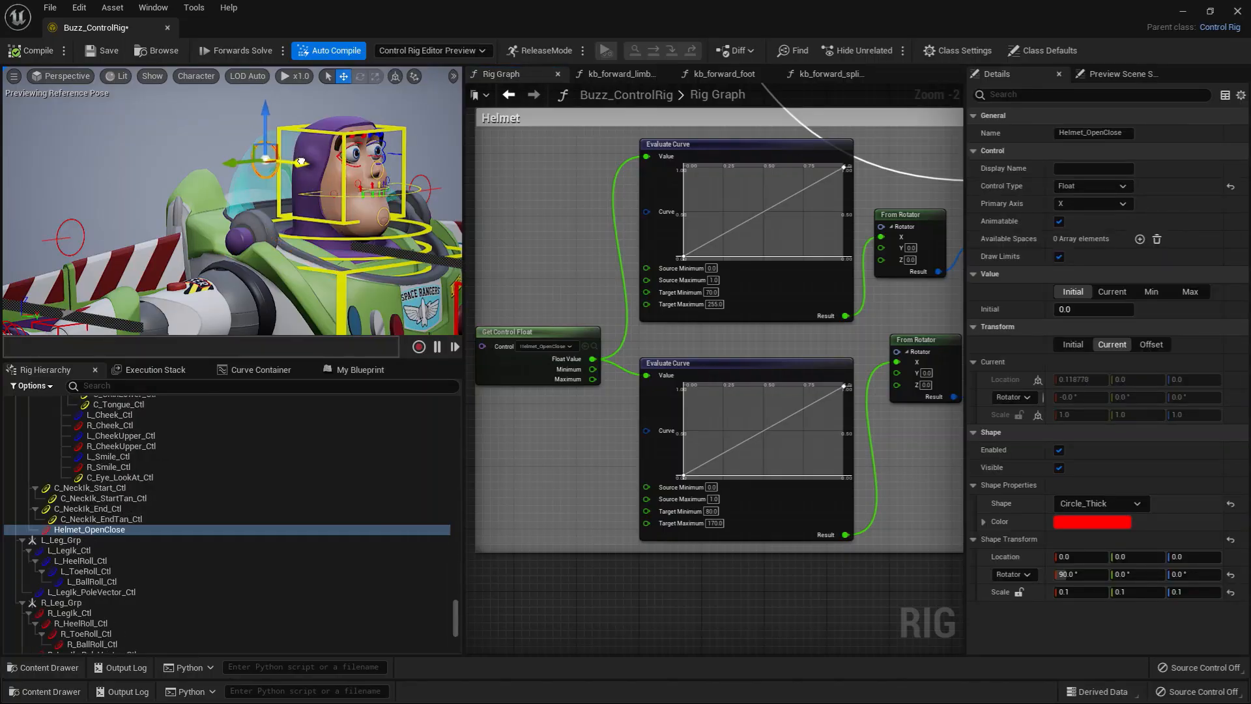
mouse_move(301, 161)
left_mouse_down()
mouse_move(327, 170)
mouse_move(297, 164)
mouse_move(349, 168)
mouse_move(360, 164)
mouse_move(325, 154)
mouse_move(356, 157)
mouse_move(367, 169)
mouse_move(322, 172)
left_mouse_up()
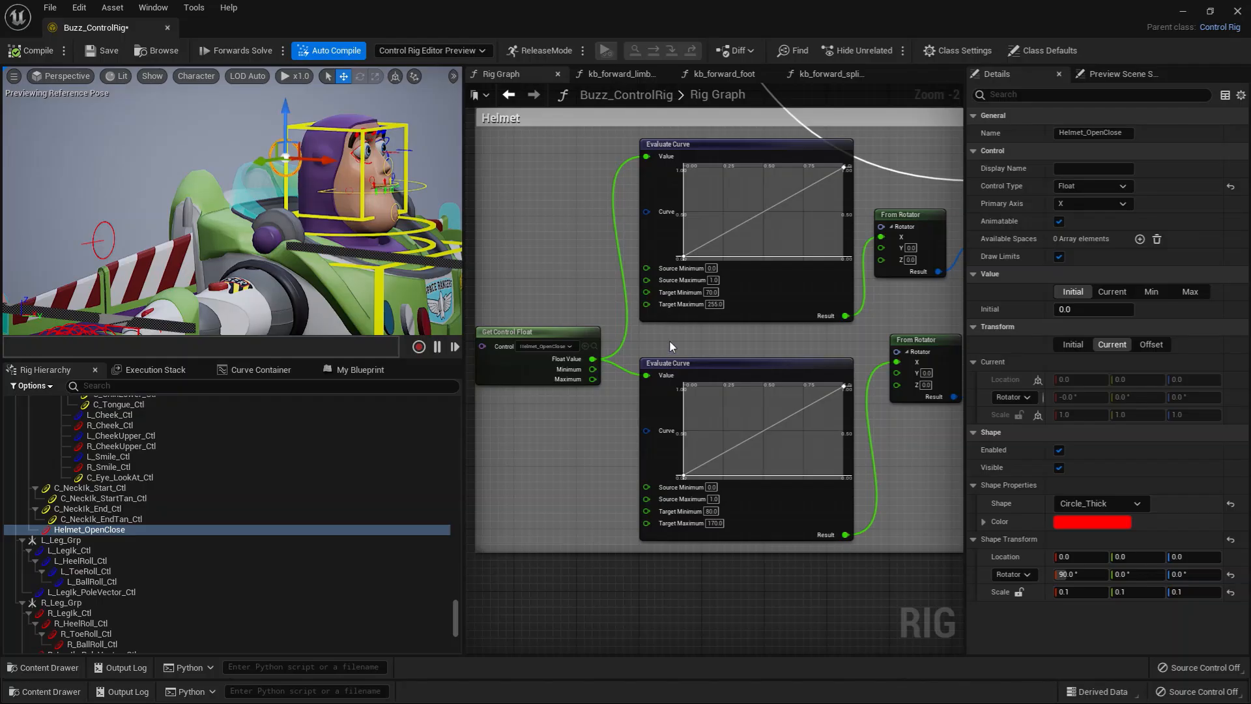
scroll(670, 346, "up", 2)
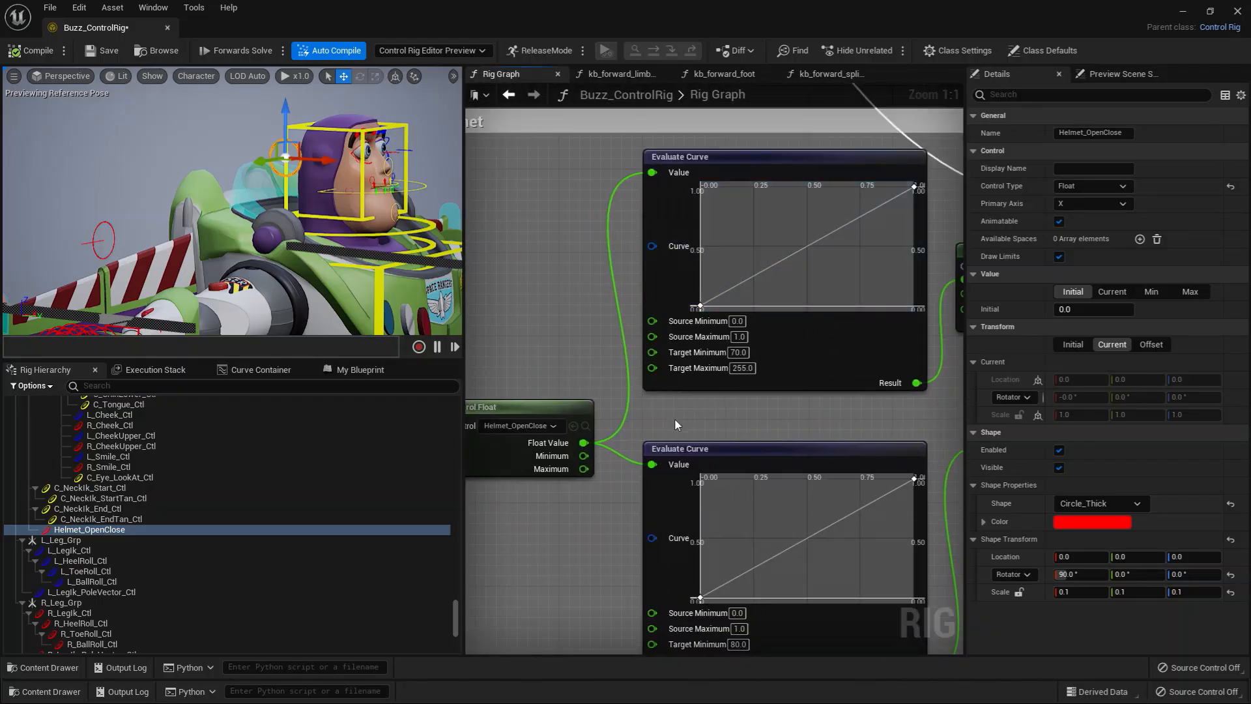
right_click_drag(675, 425, 685, 388)
left_click(554, 386)
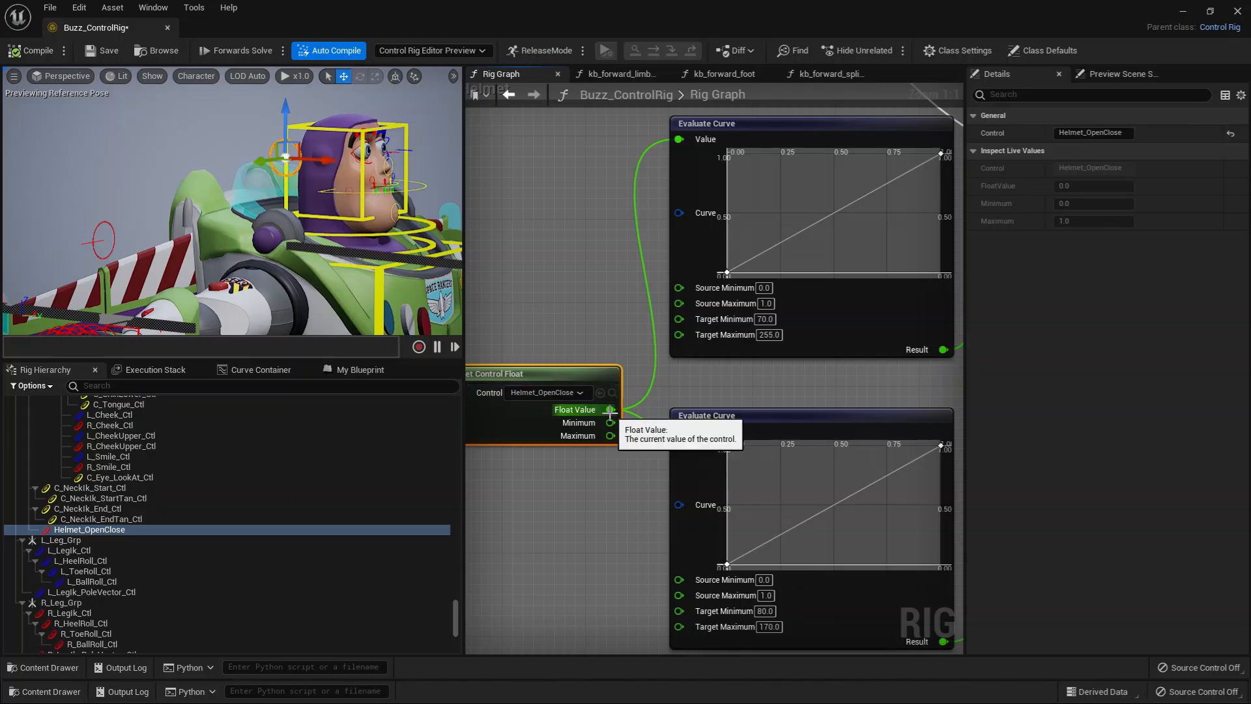
Step: Try a different Target Minimum on the front helmet's Evaluate Curve node and restore it to 70
right_click_drag(624, 331, 541, 369)
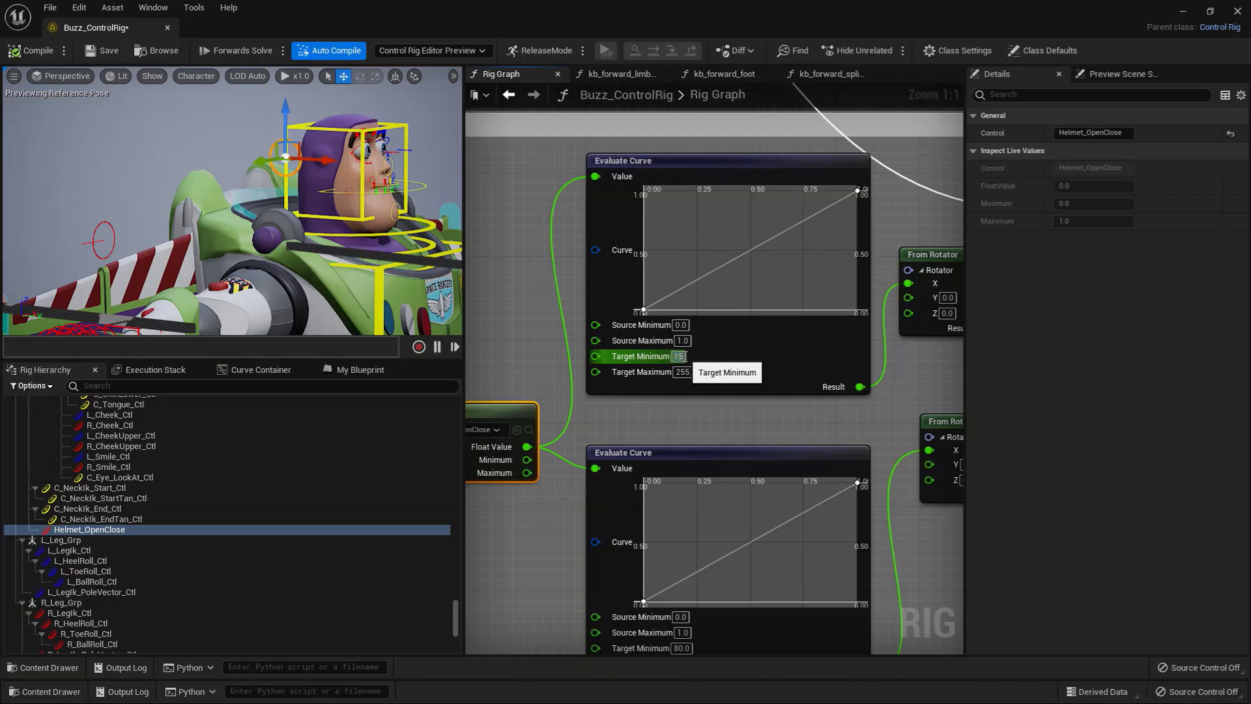
key("Return")
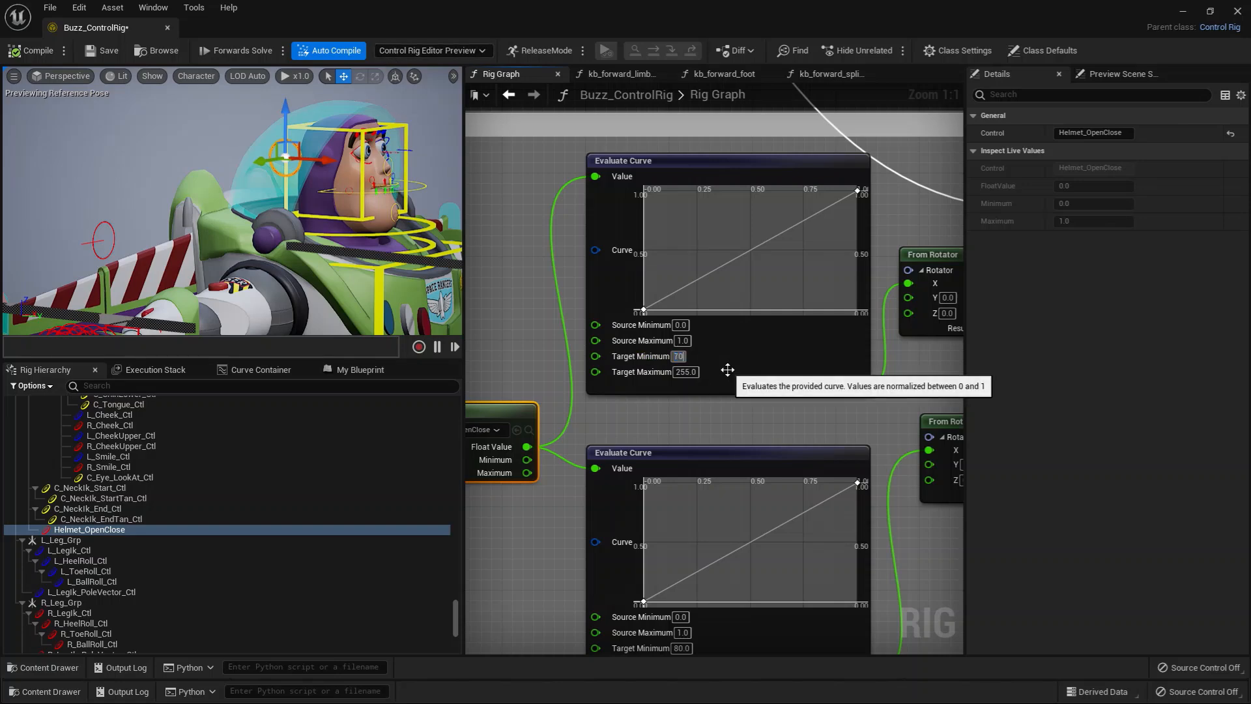
key("Return")
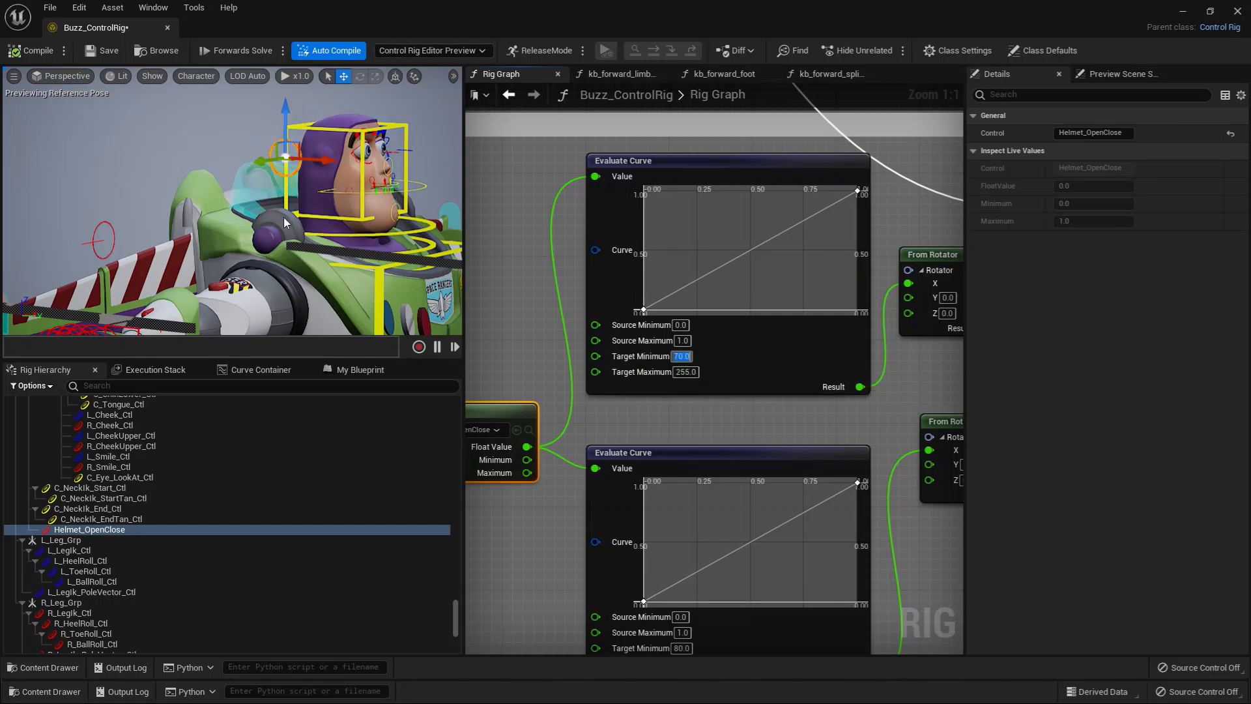
Step: With Helmet_OpenClose slid to its closed end, try Target Maximum values 180 and 200 on the front helmet's Evaluate Curve and restore 255
left_click_drag(284, 210, 329, 212, "alt")
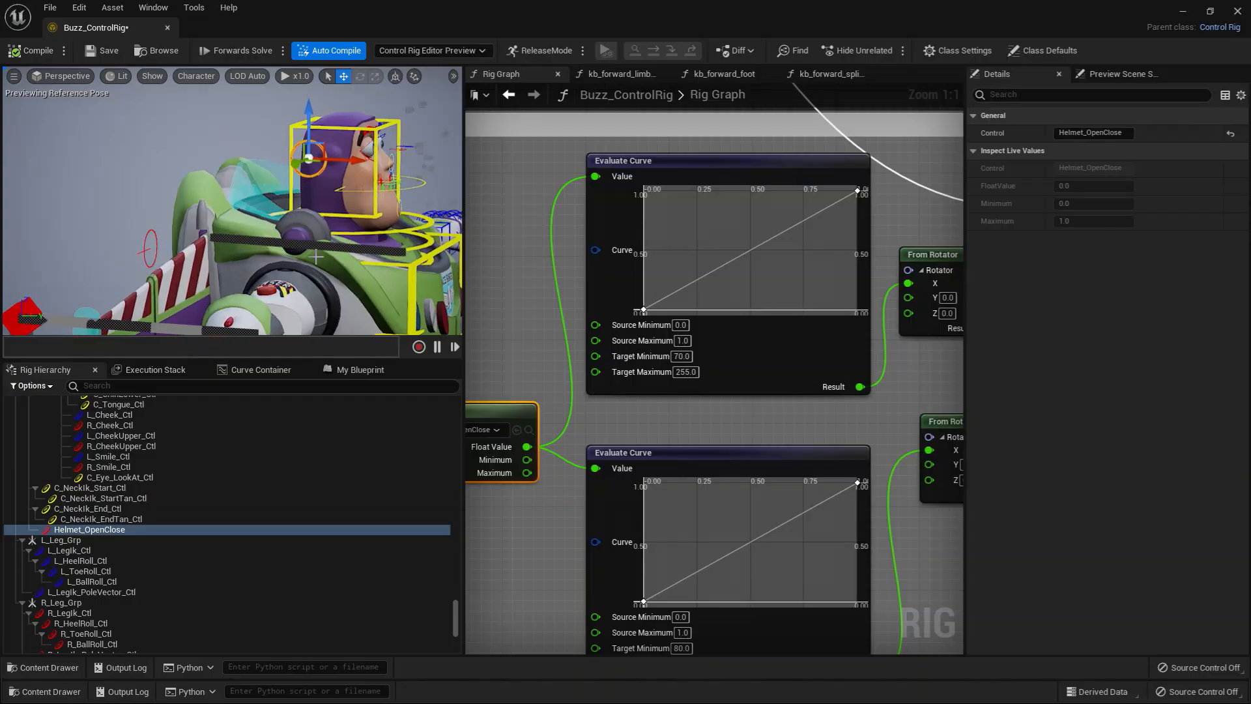
mouse_move(380, 161)
left_mouse_down("alt")
mouse_move(353, 160)
mouse_move(378, 166)
left_mouse_up("alt")
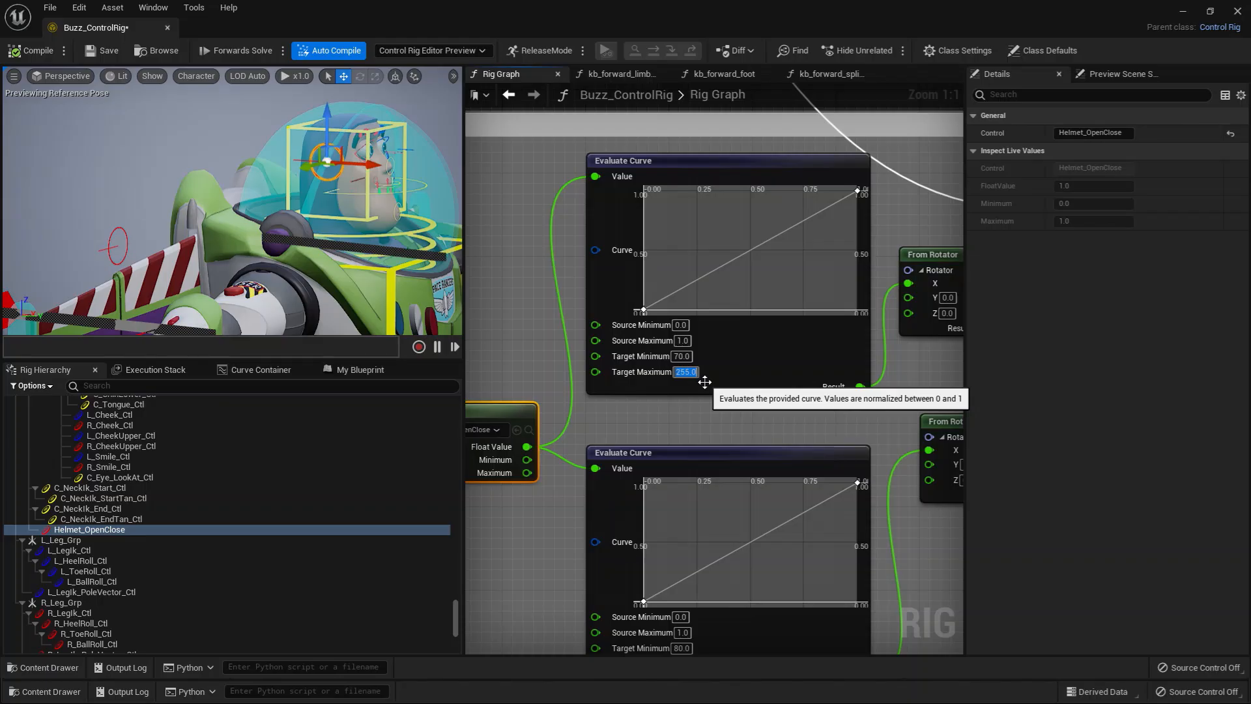
type("0")
key("Return")
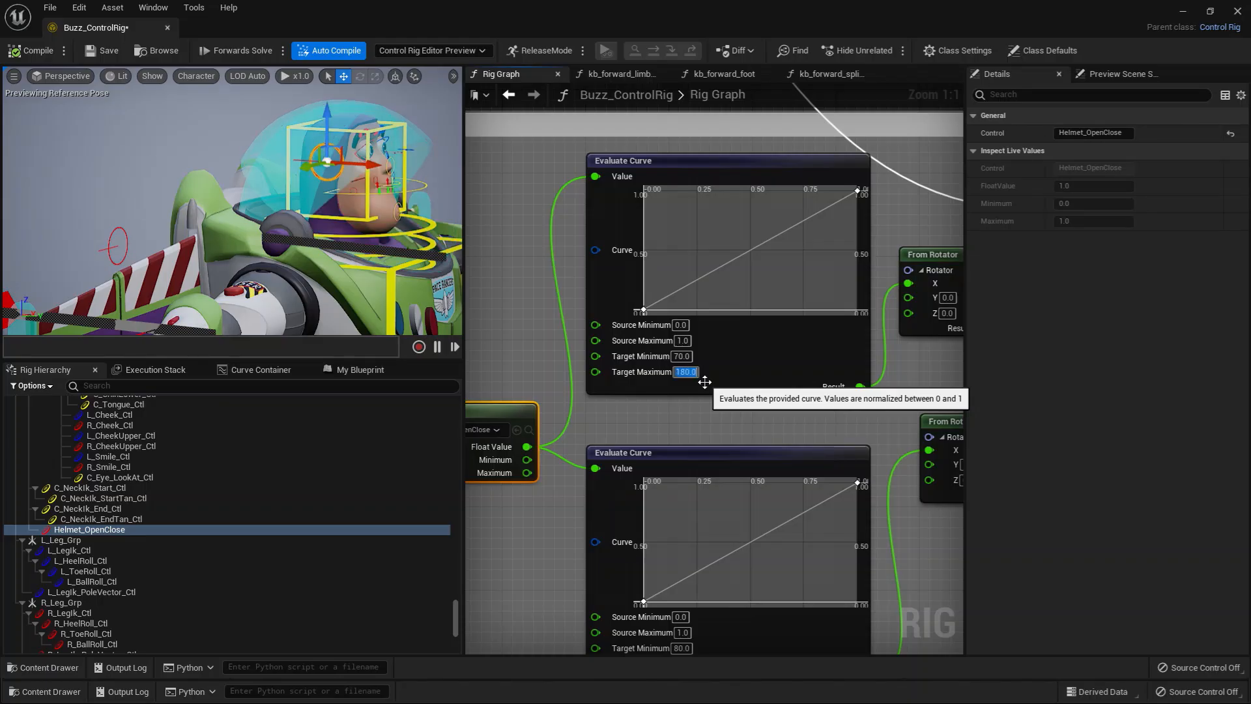
type("200")
key("Return")
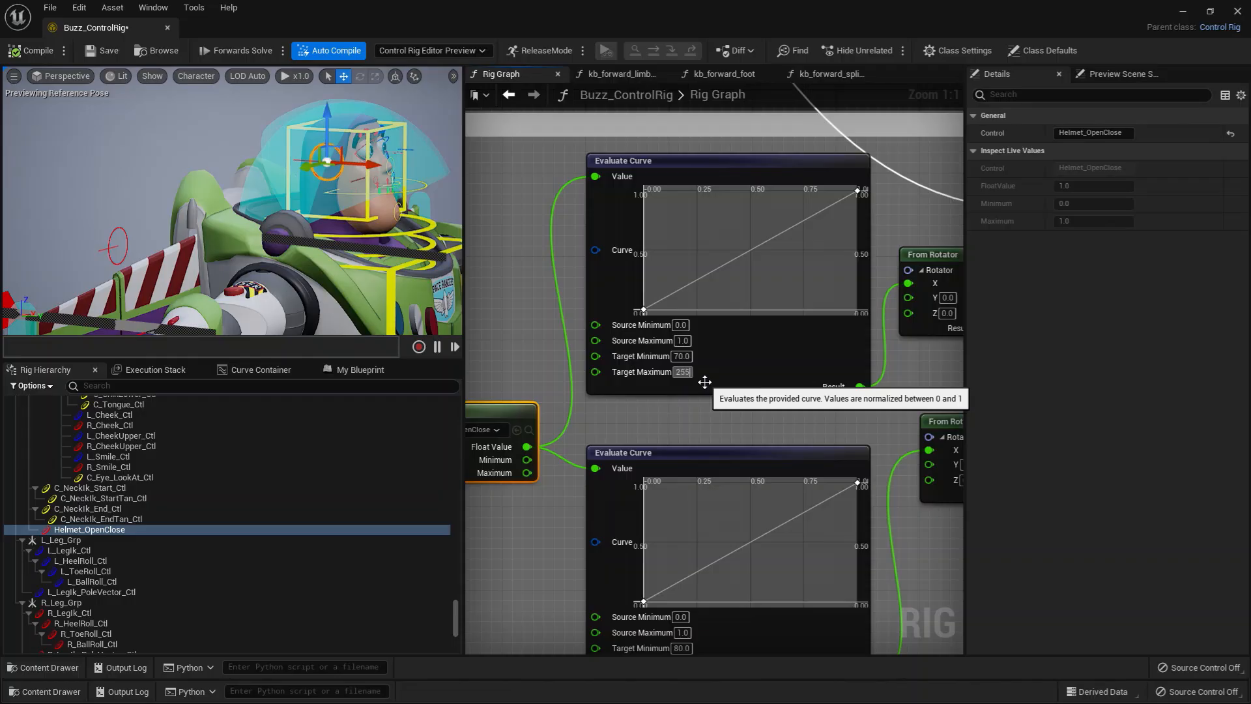
type("255")
key("Return")
left_click(672, 436)
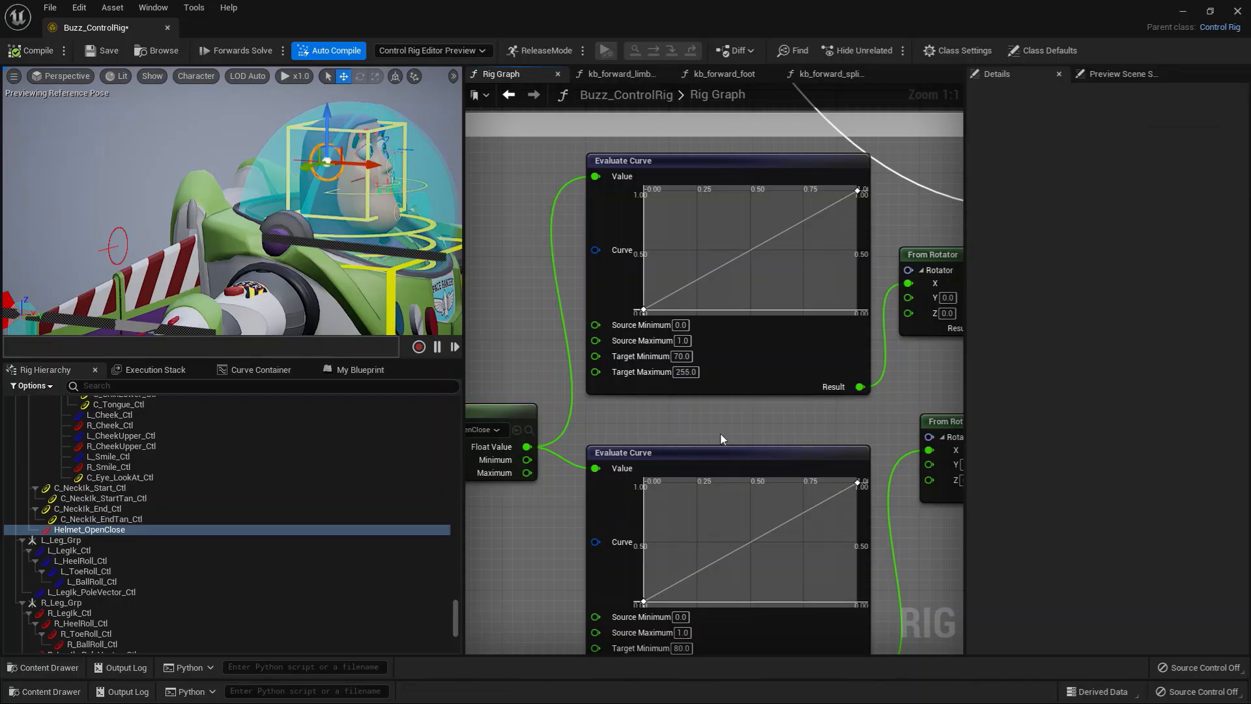
Step: Examine the From Rotator and Set Rotation nodes that drive helmet_front_joint, selecting each to view its details
right_click_drag(720, 435, 514, 447)
right_click_drag(736, 413, 706, 419)
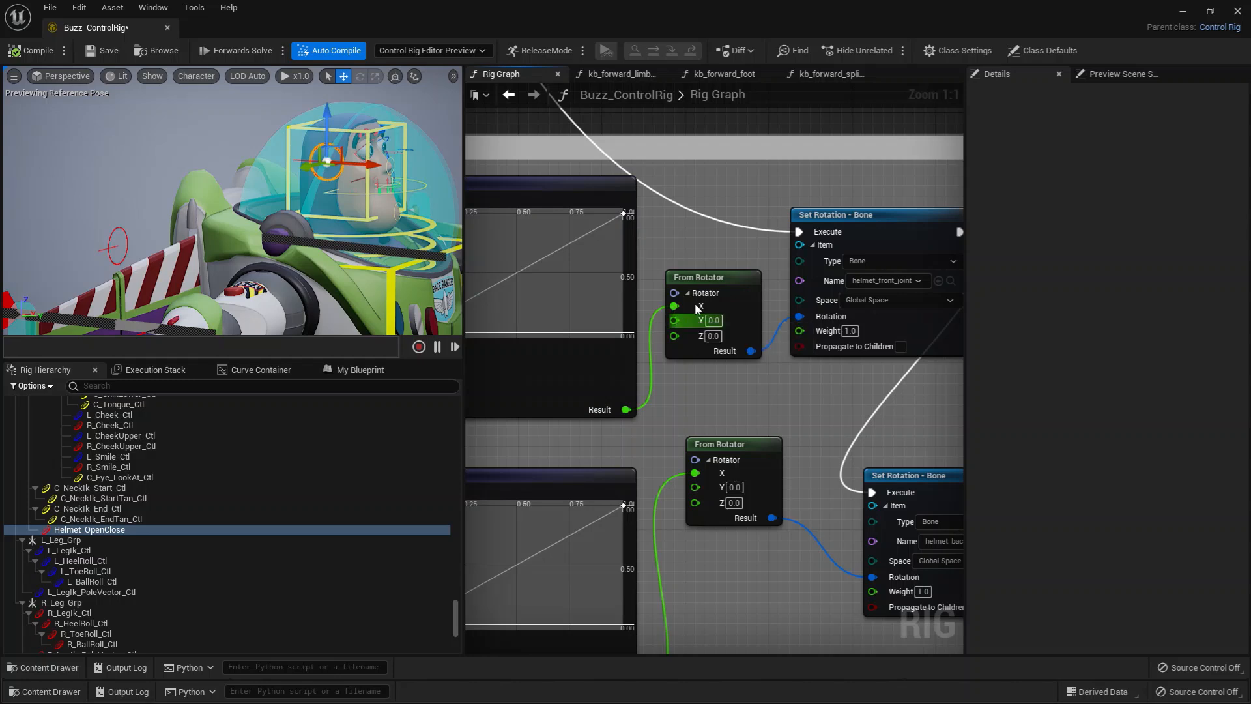
left_click(707, 274)
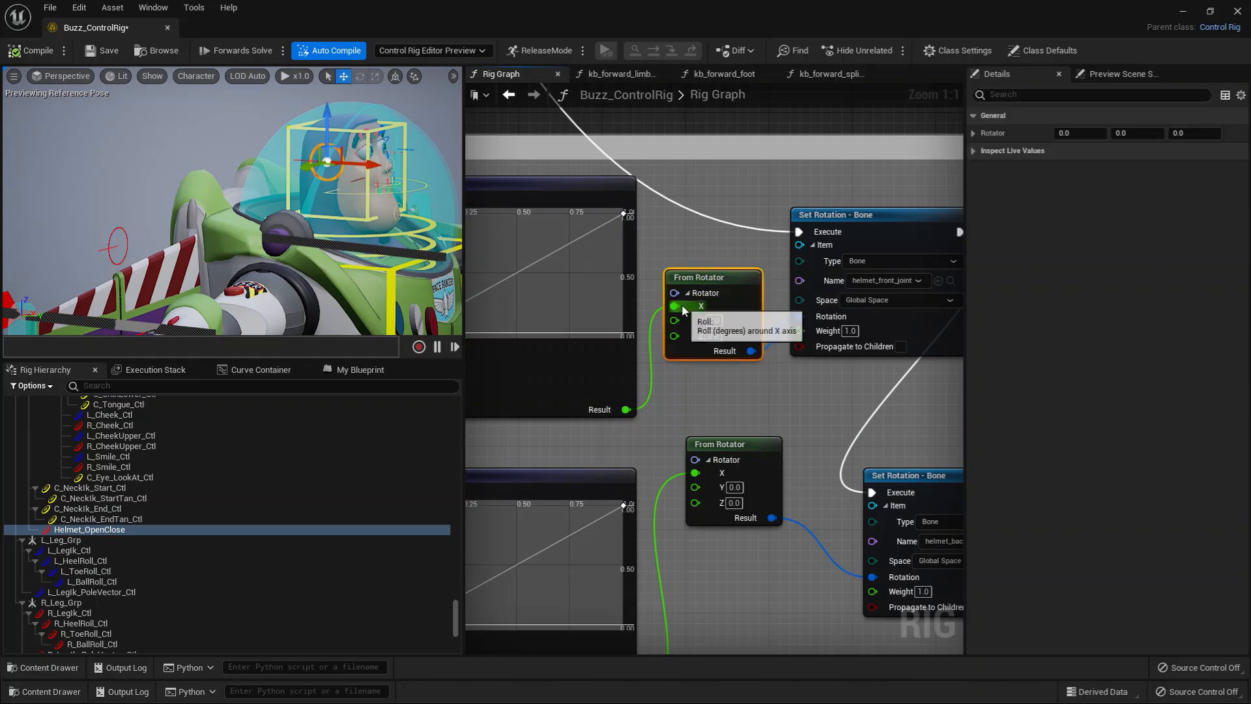
right_click_drag(756, 357, 715, 361)
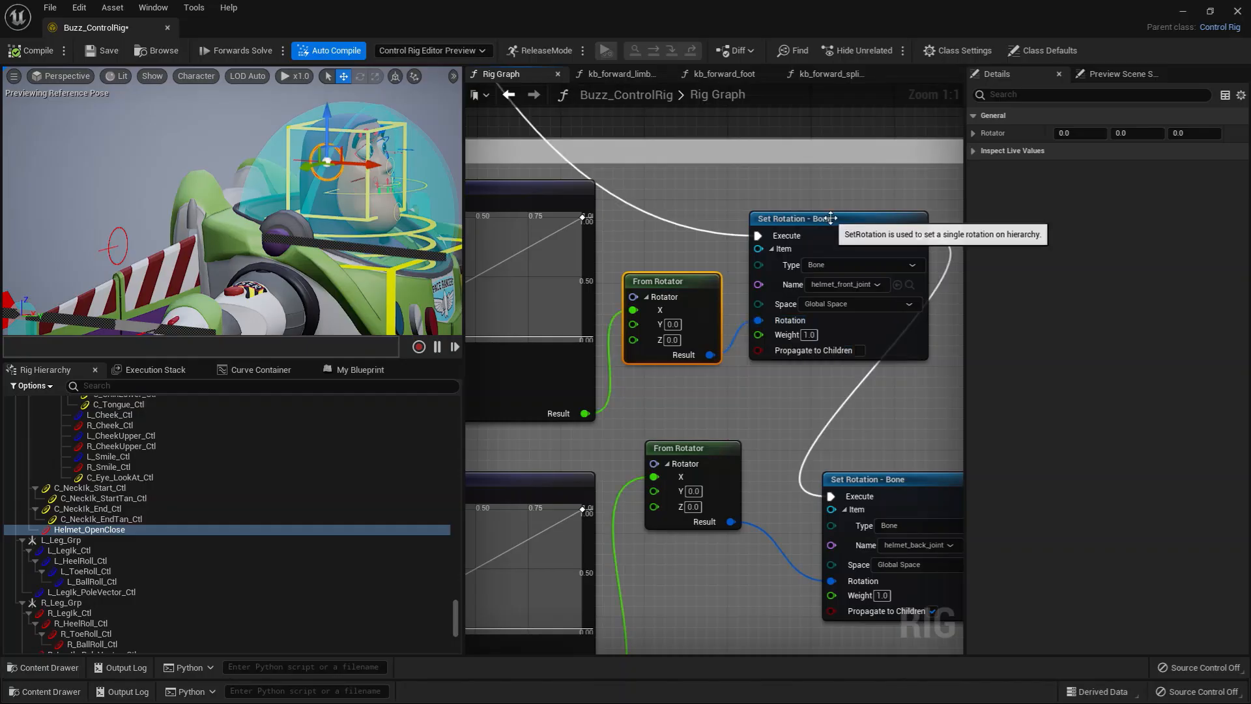
left_click(808, 219)
right_click_drag(727, 431, 830, 327)
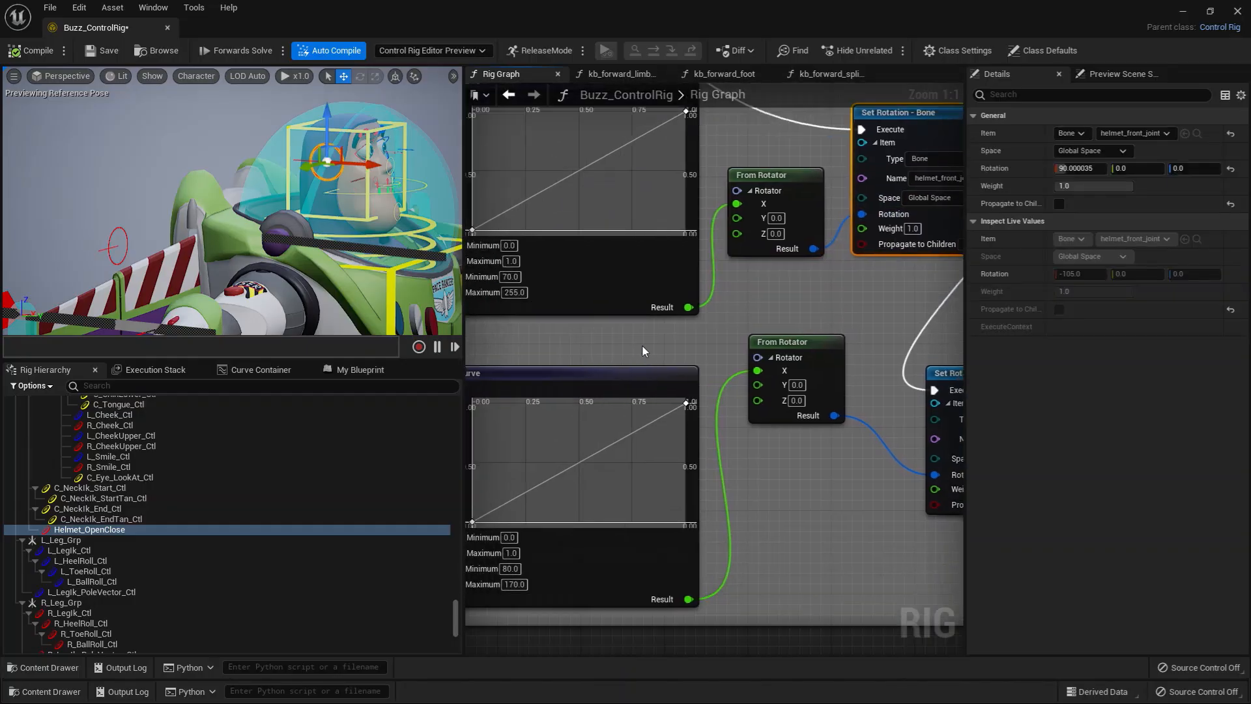
Step: With Helmet_OpenClose slid back to open, try a Target Minimum of 0 on the back helmet's Evaluate Curve and restore it to 80
right_click_drag(541, 362, 763, 301)
right_click_drag(612, 423, 653, 411)
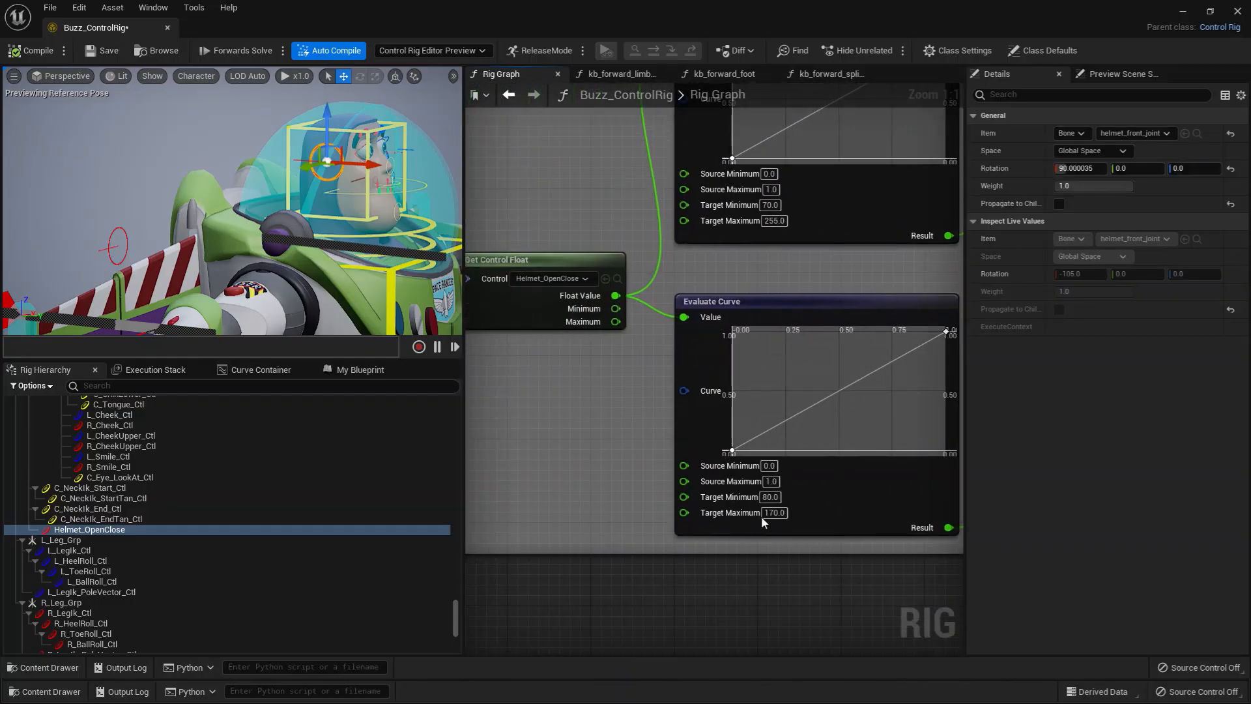
left_click_drag(366, 168, 267, 158)
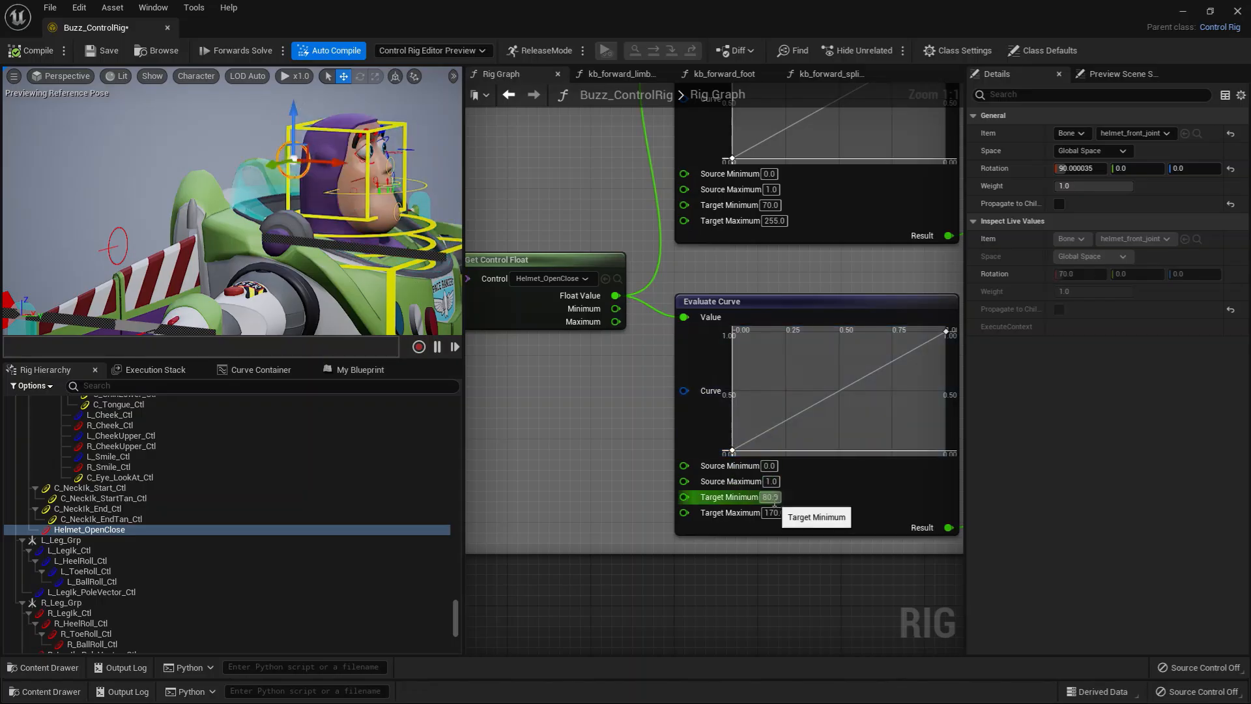
type("0")
key("Return")
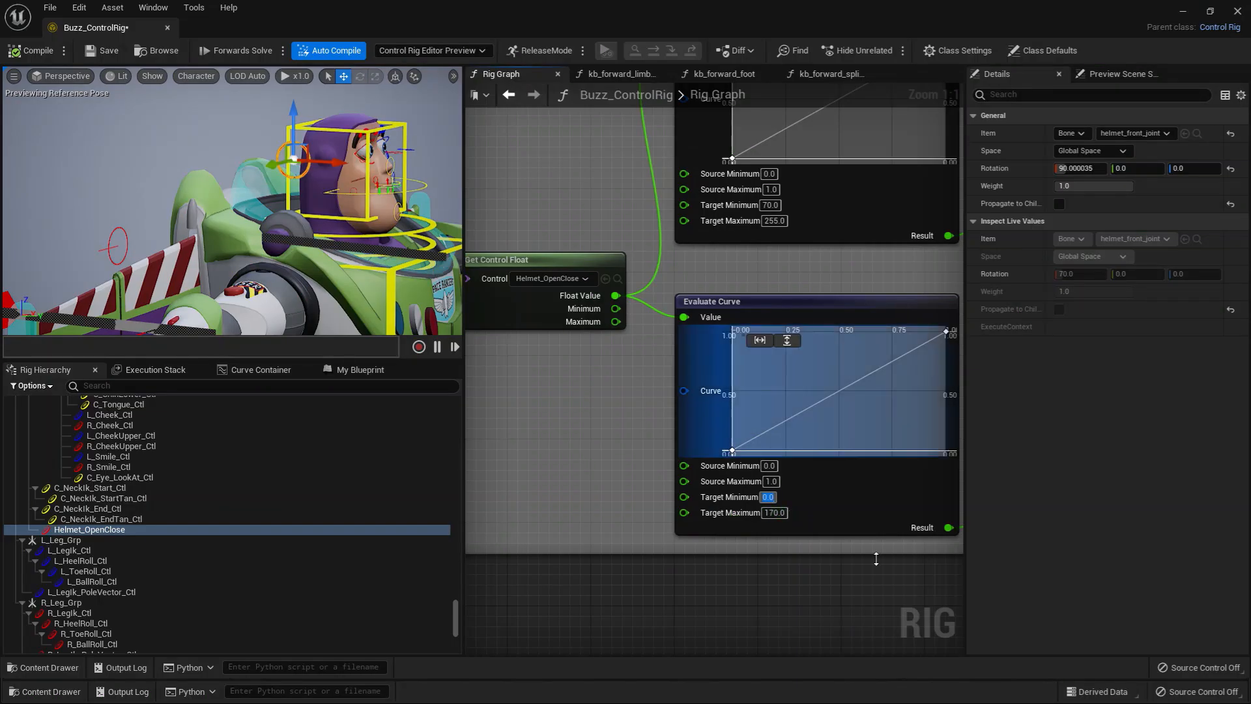
type("80")
key("Return")
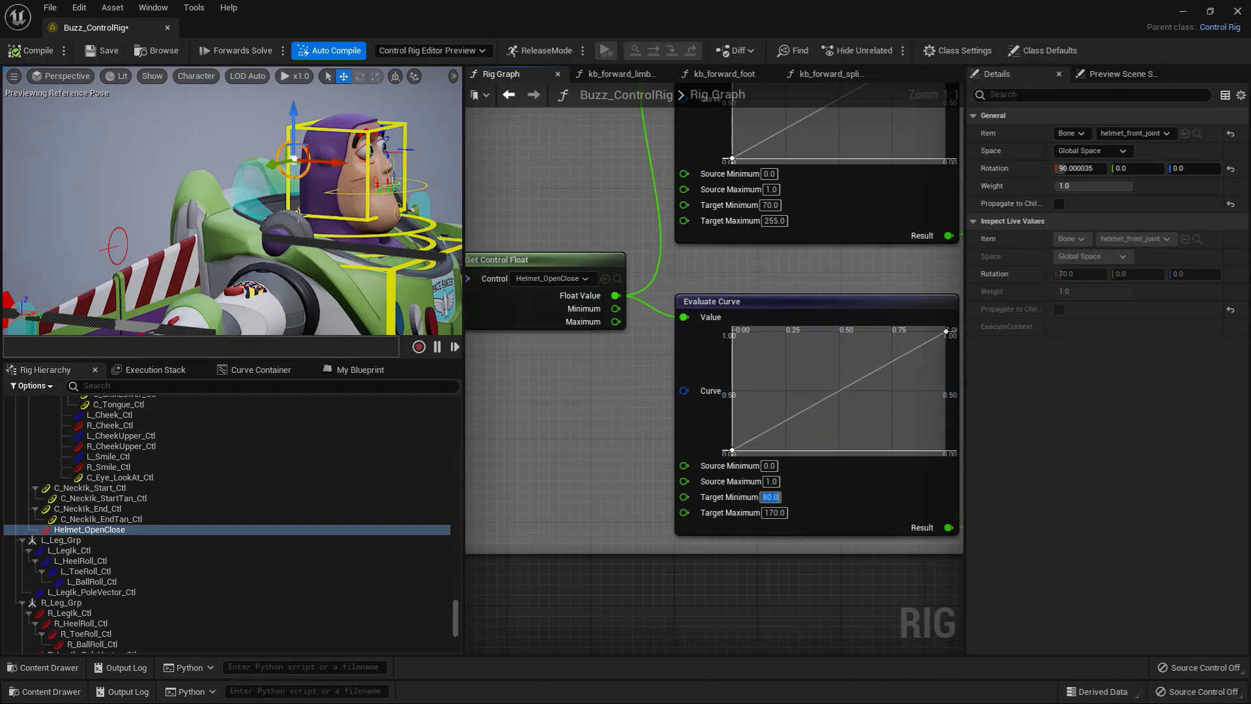
Step: With the helmet control at its closed end, try a Target Maximum of 120 on the back helmet's Evaluate Curve, restore 170 and reopen the helmet
left_click_drag(337, 164, 373, 178)
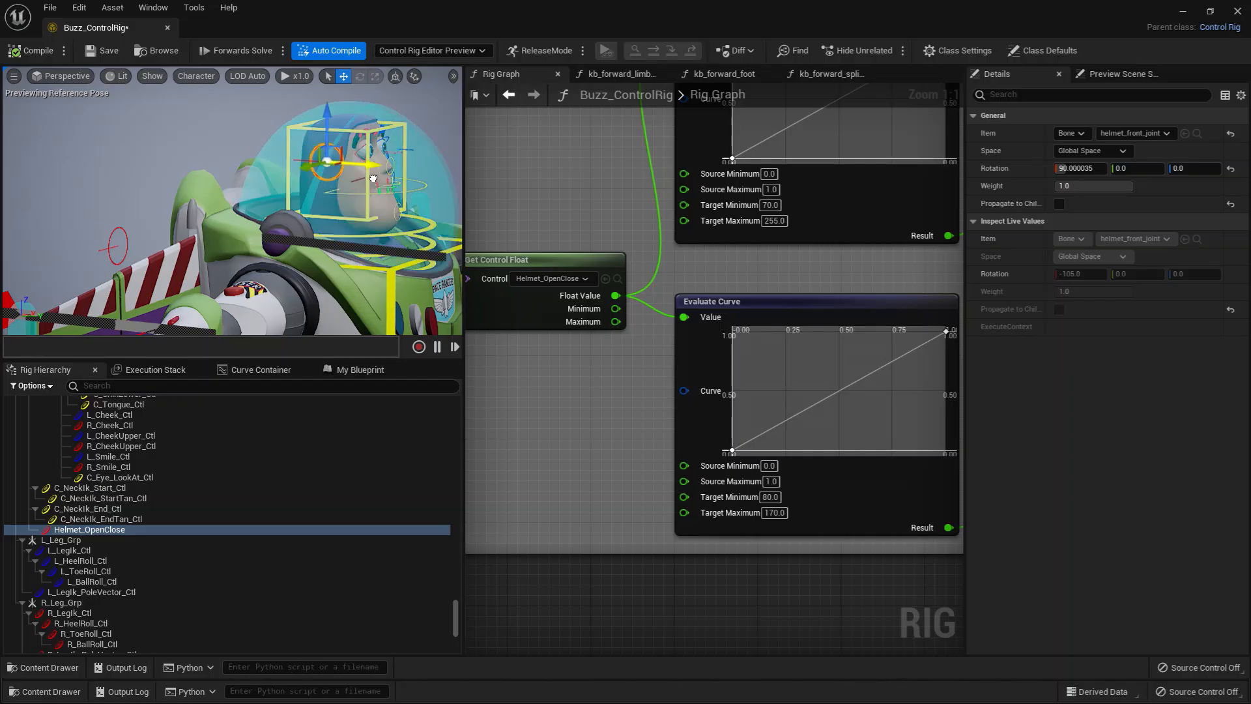
left_click(784, 515)
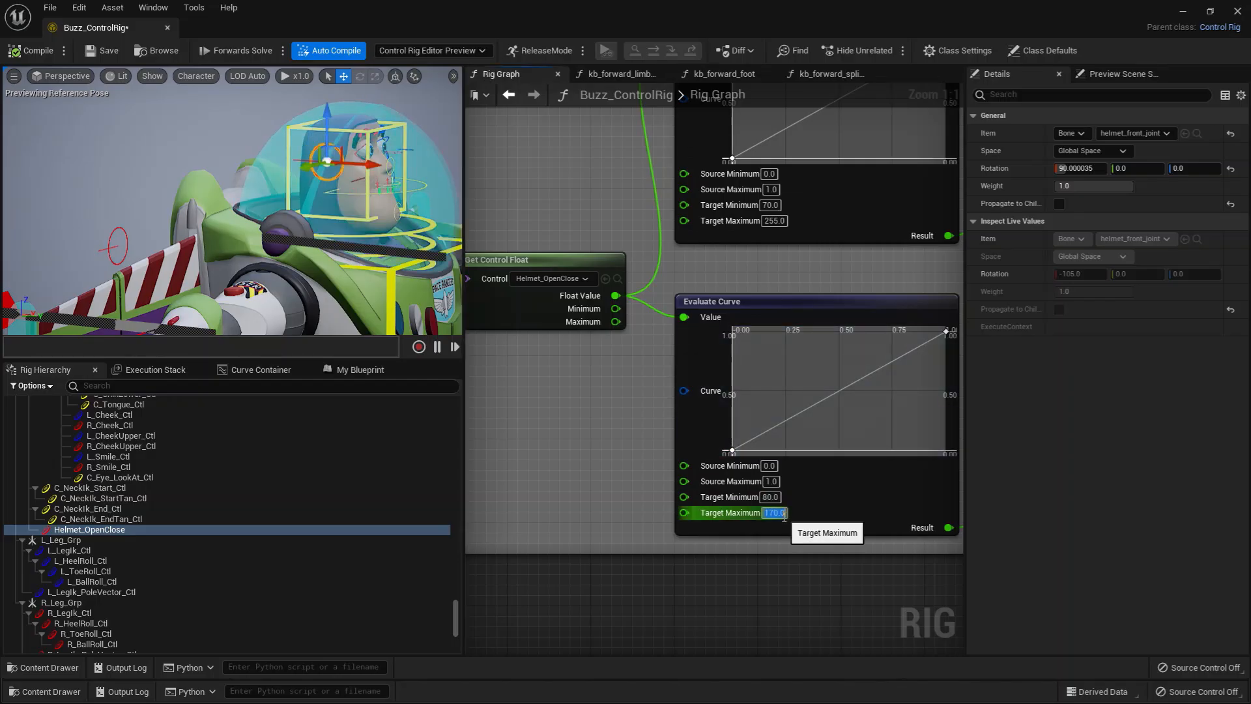
type("120")
key("Return")
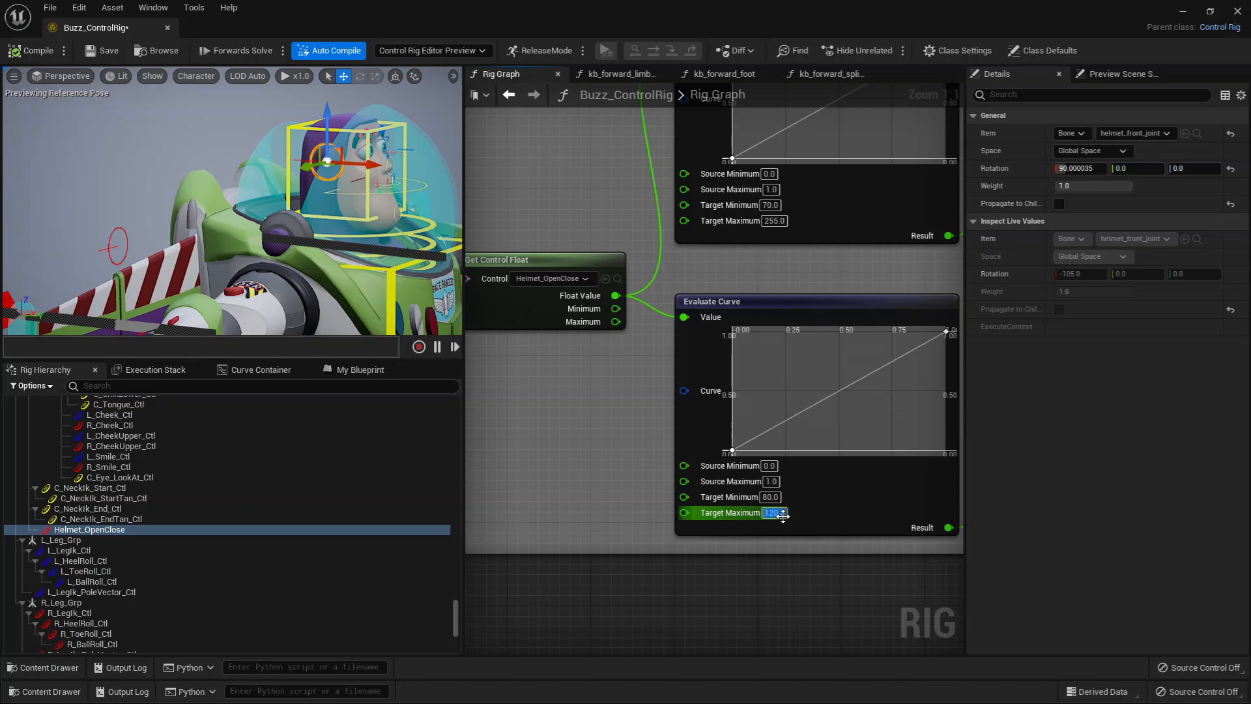
mouse_move(380, 155)
left_mouse_down("alt")
mouse_move(432, 156)
mouse_move(367, 157)
mouse_move(403, 156)
left_mouse_up("alt")
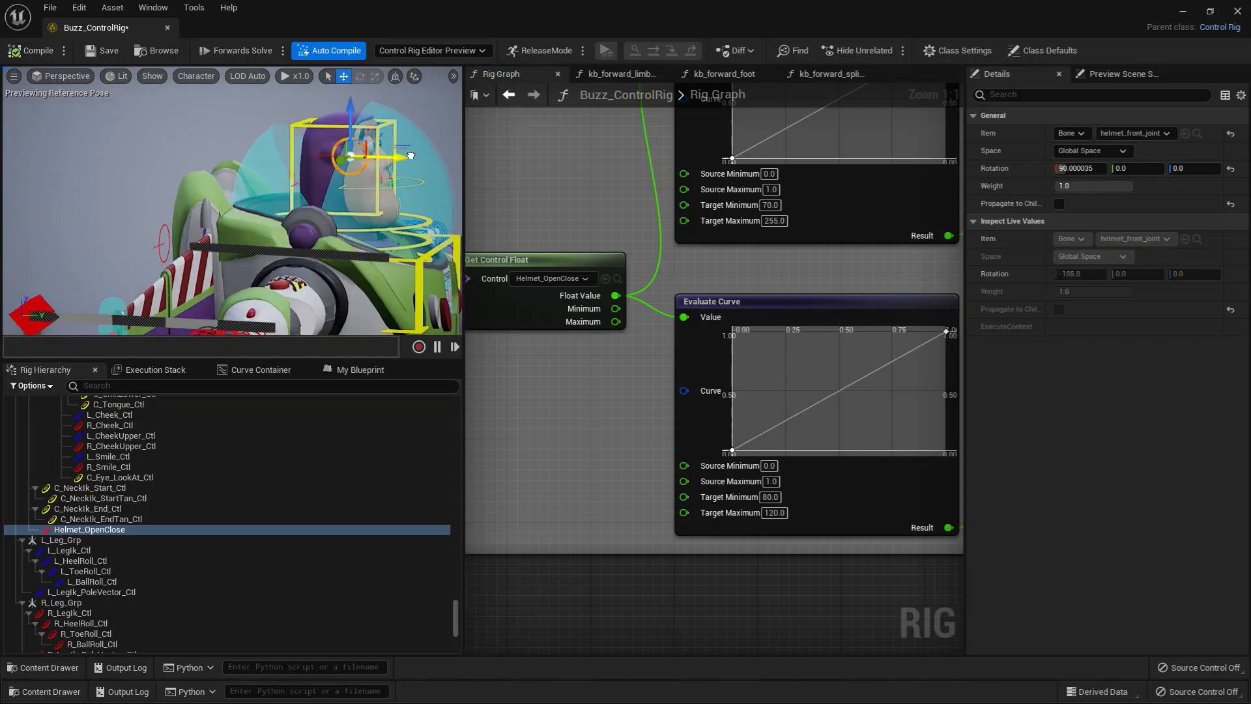
left_click(775, 514)
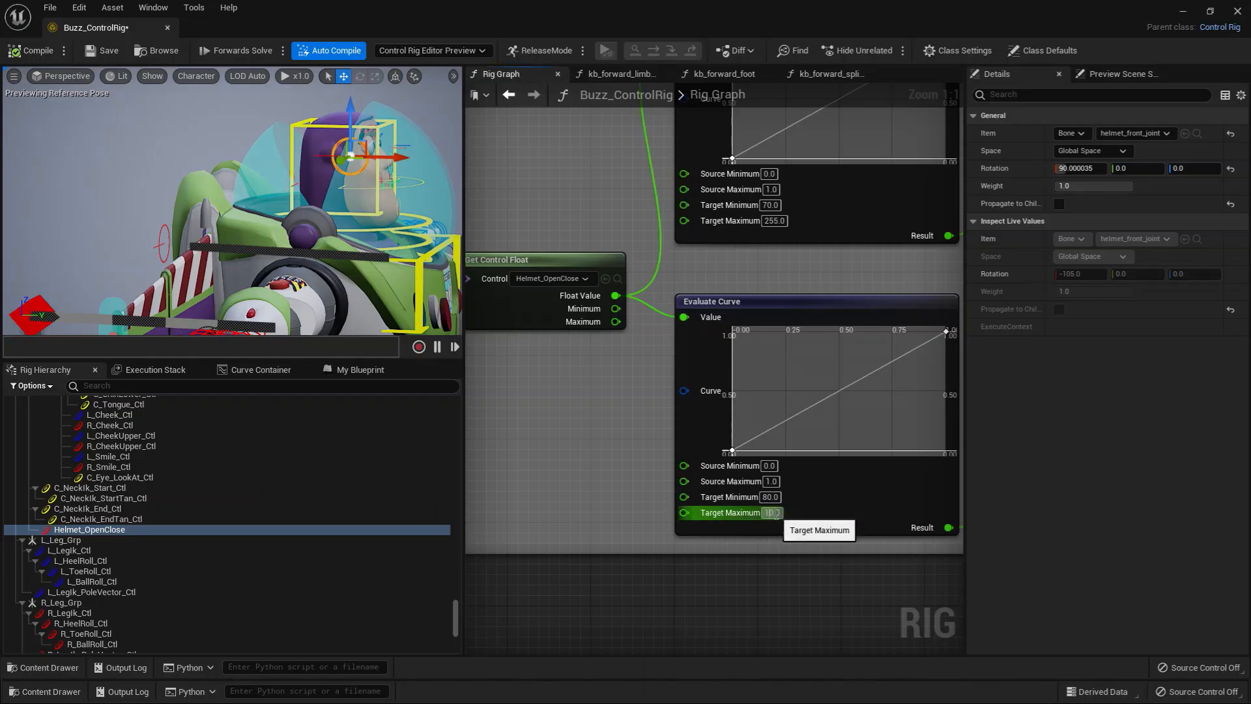
key("Return")
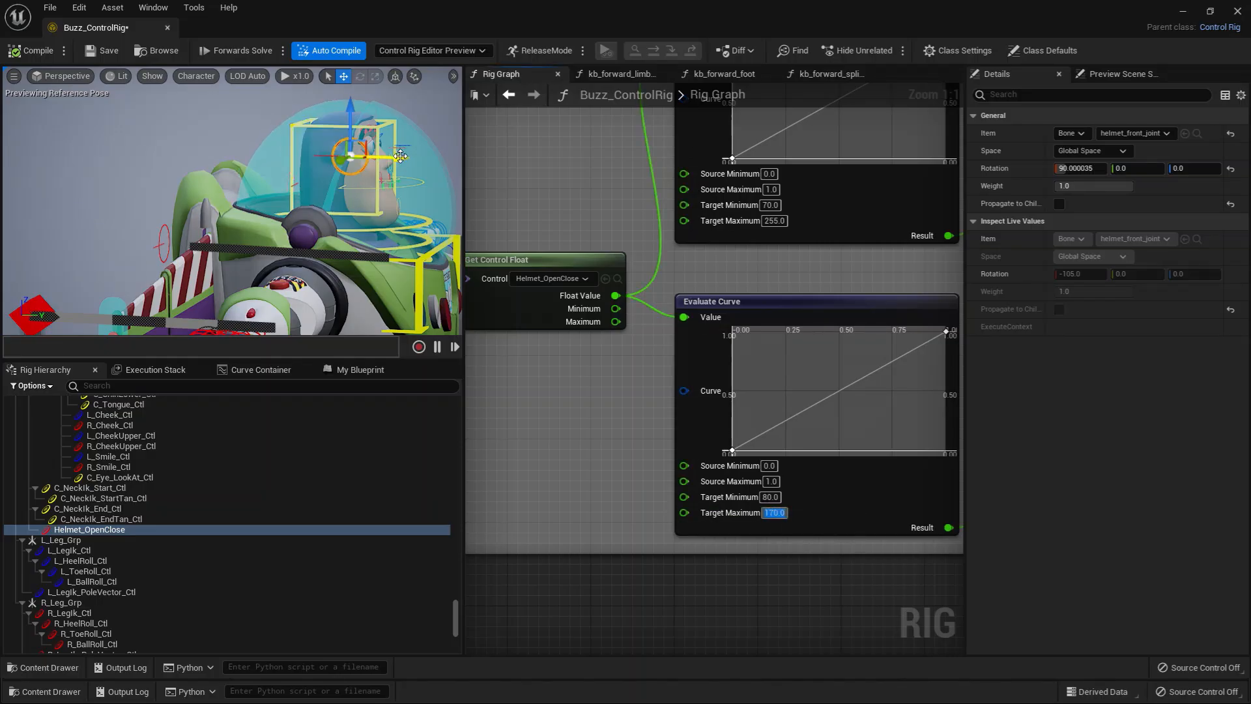
left_click_drag(404, 159, 404, 307)
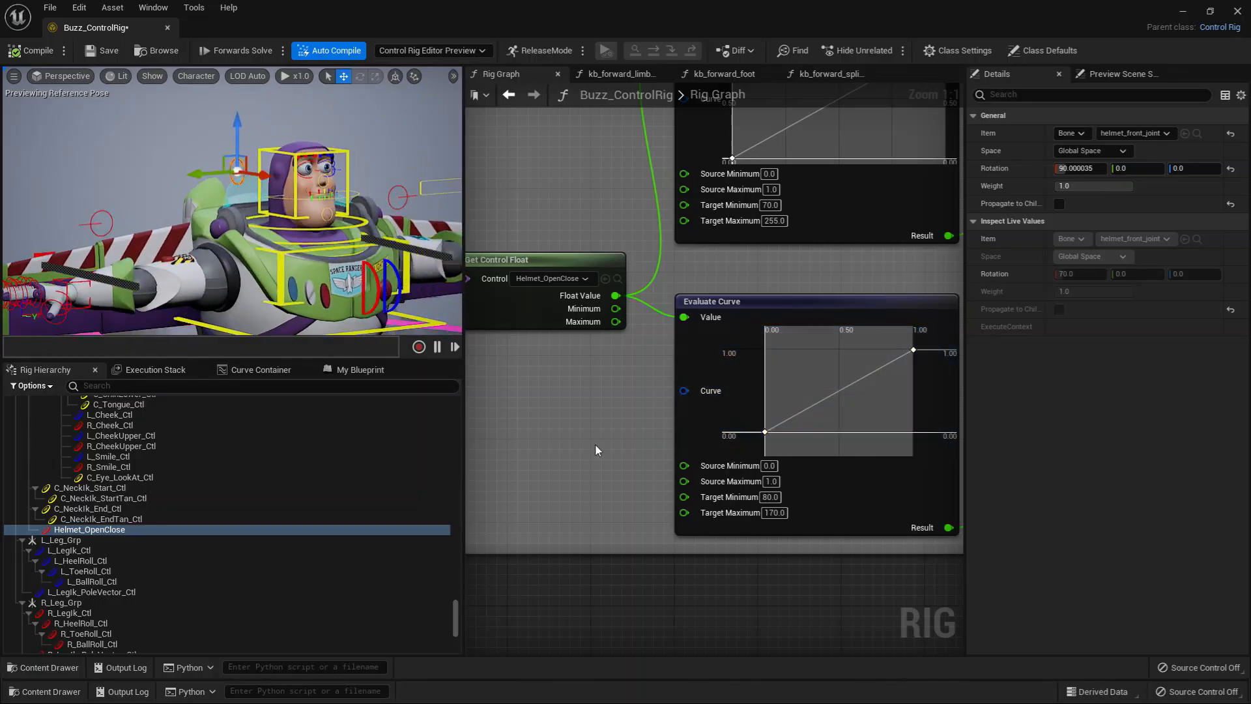
Step: Browse to the L_Wing_OpenClose control from the Get Control Float node of the left wing section
scroll(595, 444, "down", 5)
right_click_drag(583, 467, 468, 454)
right_click_drag(879, 483, 612, 489)
scroll(612, 488, "up", 3)
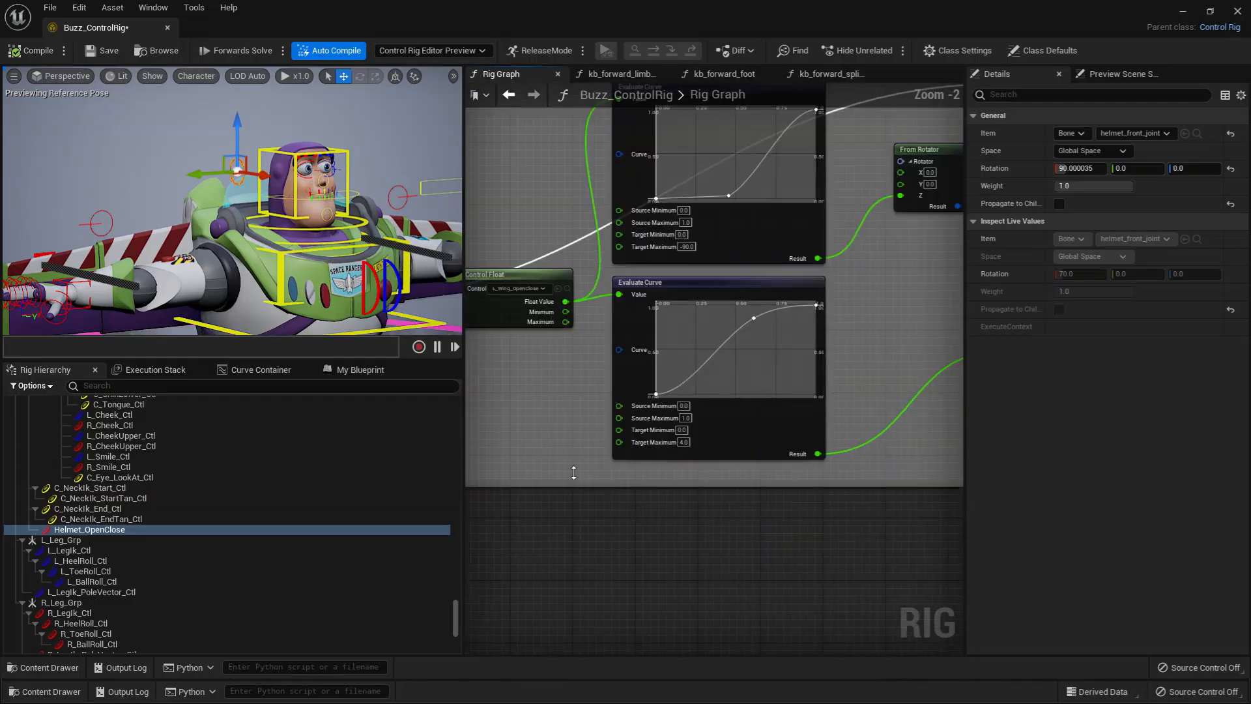
right_click_drag(526, 443, 606, 526)
scroll(575, 479, "up", 2)
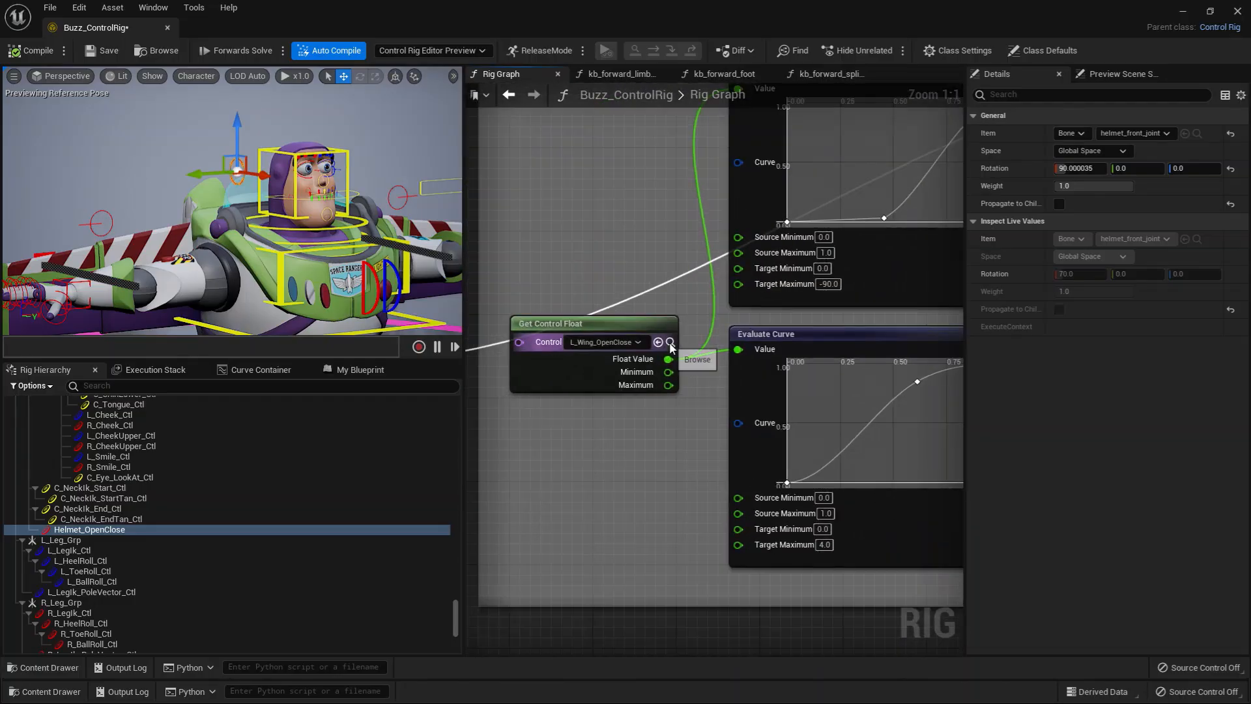
left_click(671, 343)
Step: Bring the left wing control into view in the viewport and select its parent group L_Arm_Grp in the rig hierarchy
left_click_drag(370, 243, 287, 243, "alt")
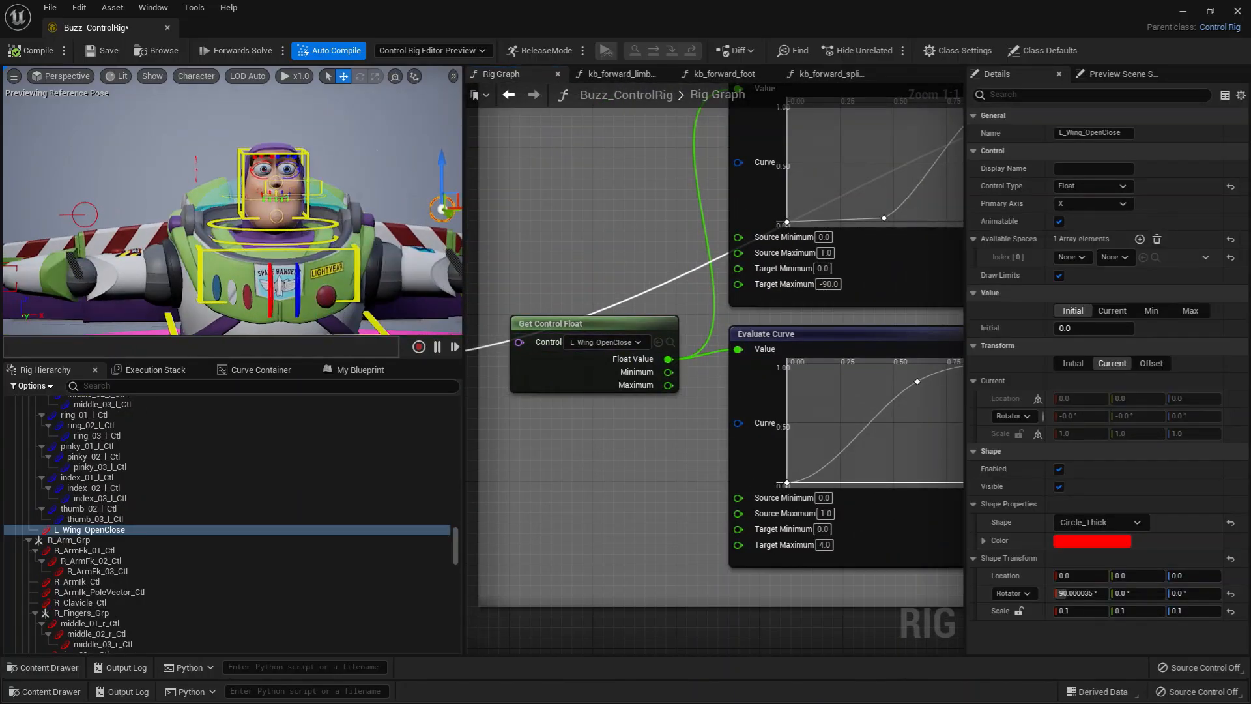
middle_click_drag(370, 243, 192, 269, "alt")
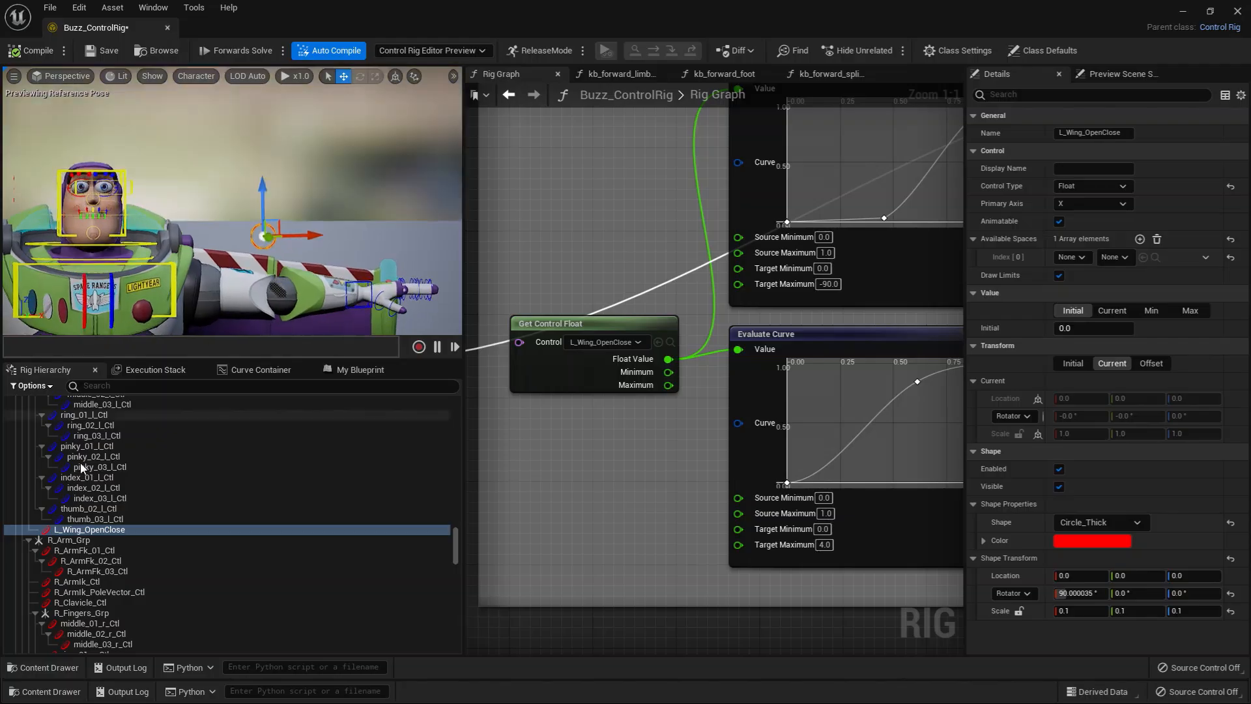
scroll(140, 534, "up", 4)
left_click(54, 426)
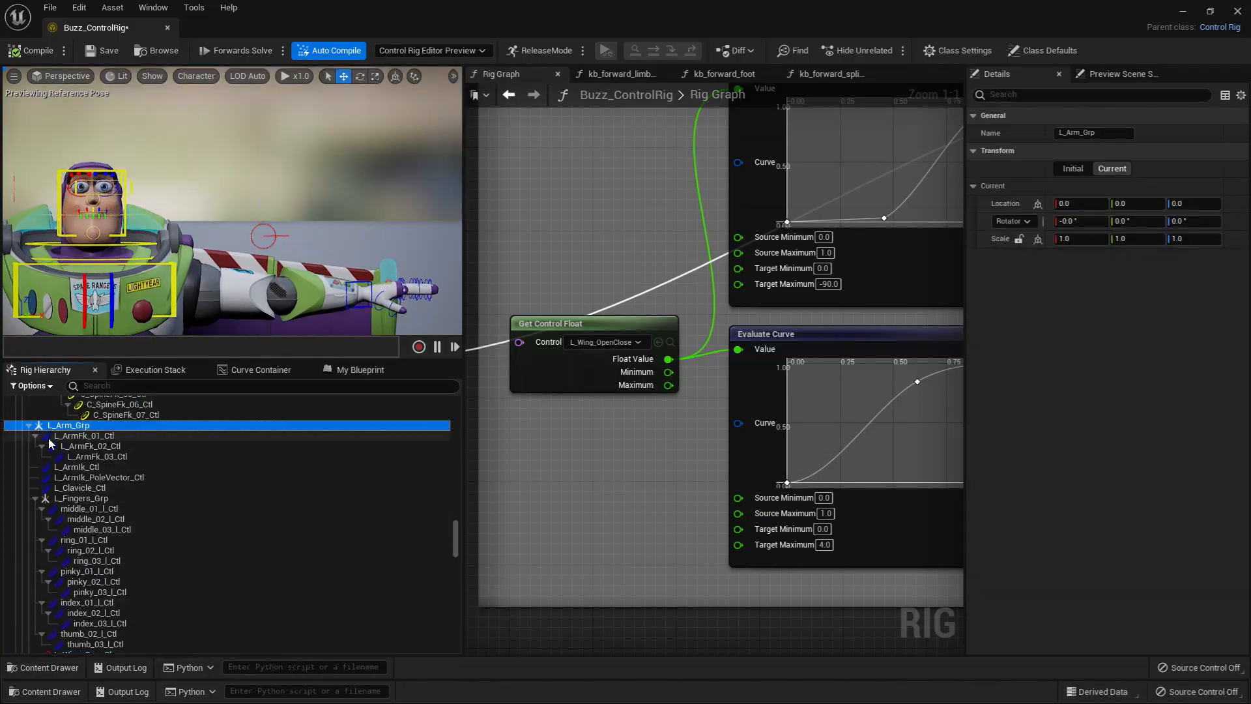
Step: Try rotating L_Clavicle_Ctl about -28° around X to raise the left arm, and return it to its rest pose
left_click(109, 289)
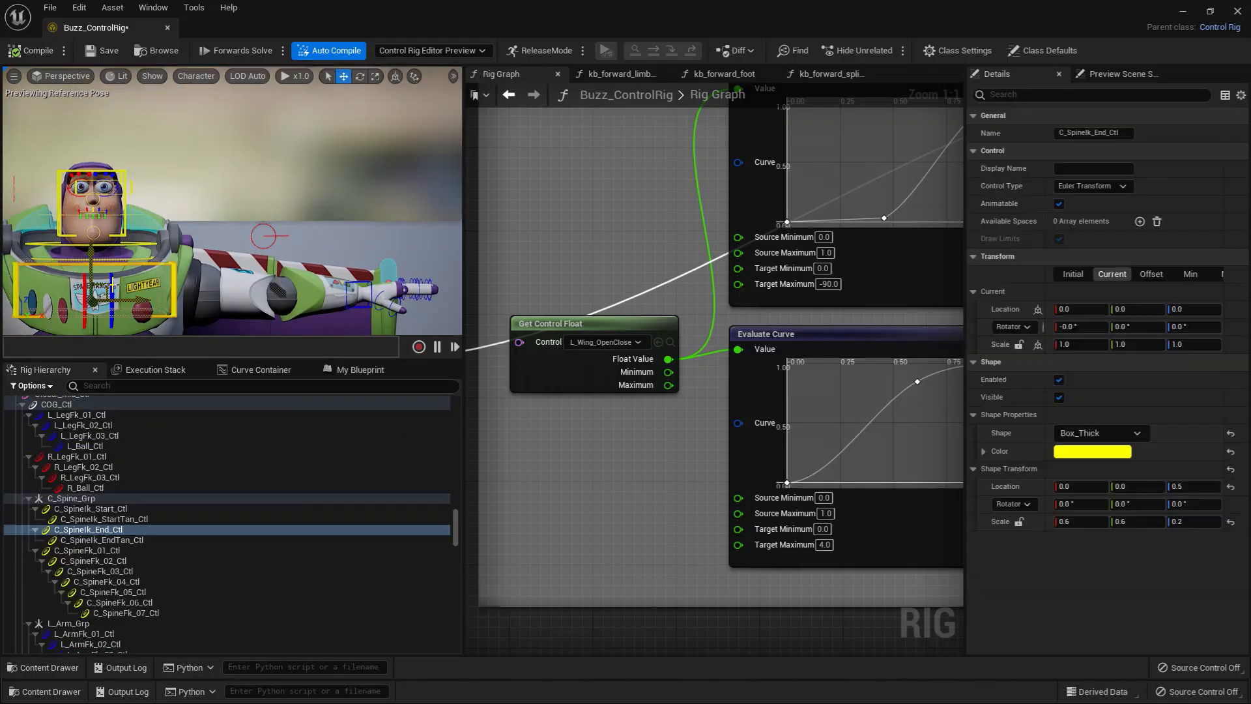
left_click(120, 259)
key("e")
mouse_move(75, 228)
left_mouse_down()
mouse_move(88, 195)
mouse_move(76, 227)
left_mouse_up()
left_click_drag(170, 260, 176, 212)
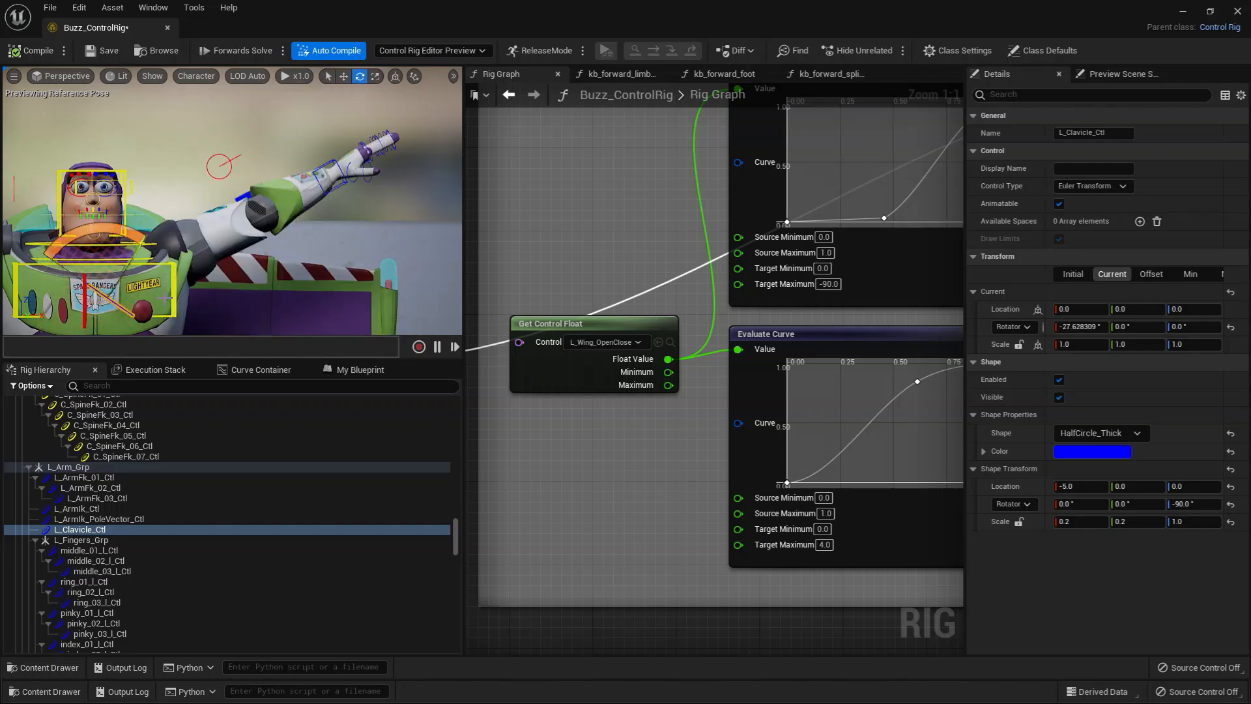
left_click_drag(102, 238, 276, 221)
Step: Select the L_Wing_OpenClose control and test the left wing's opening motion from behind the character
left_click(260, 228)
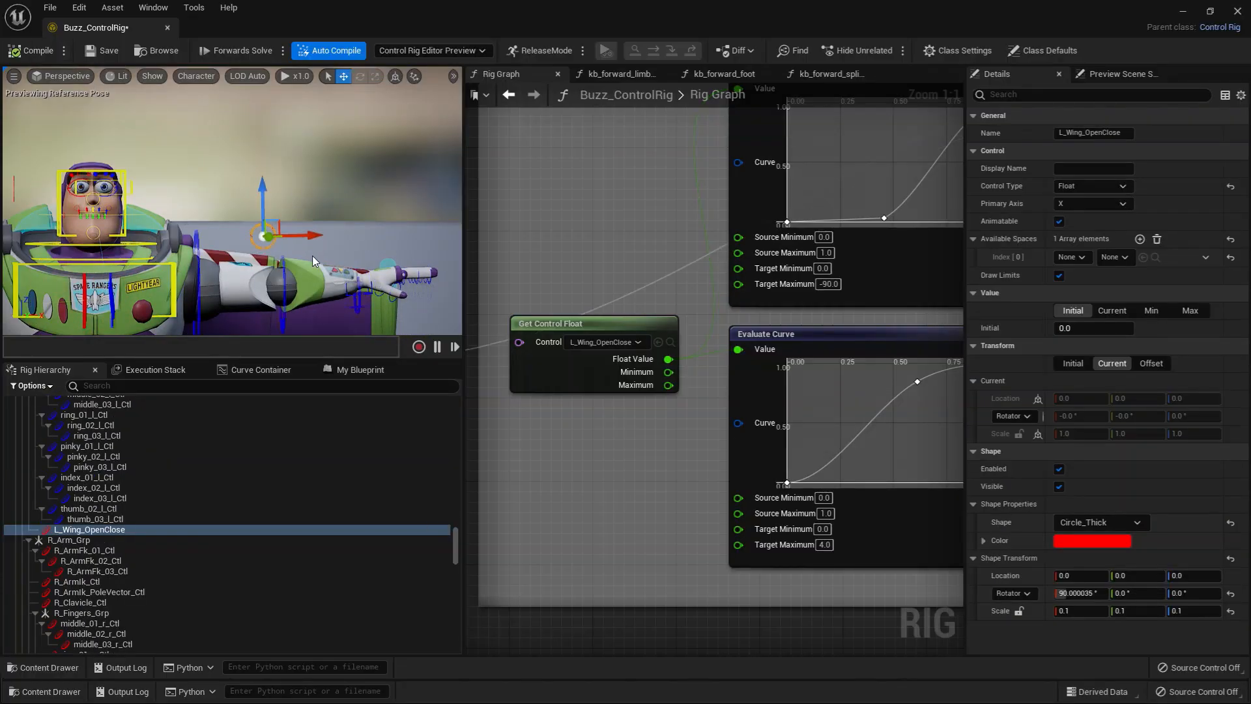
left_click_drag(309, 235, 72, 242)
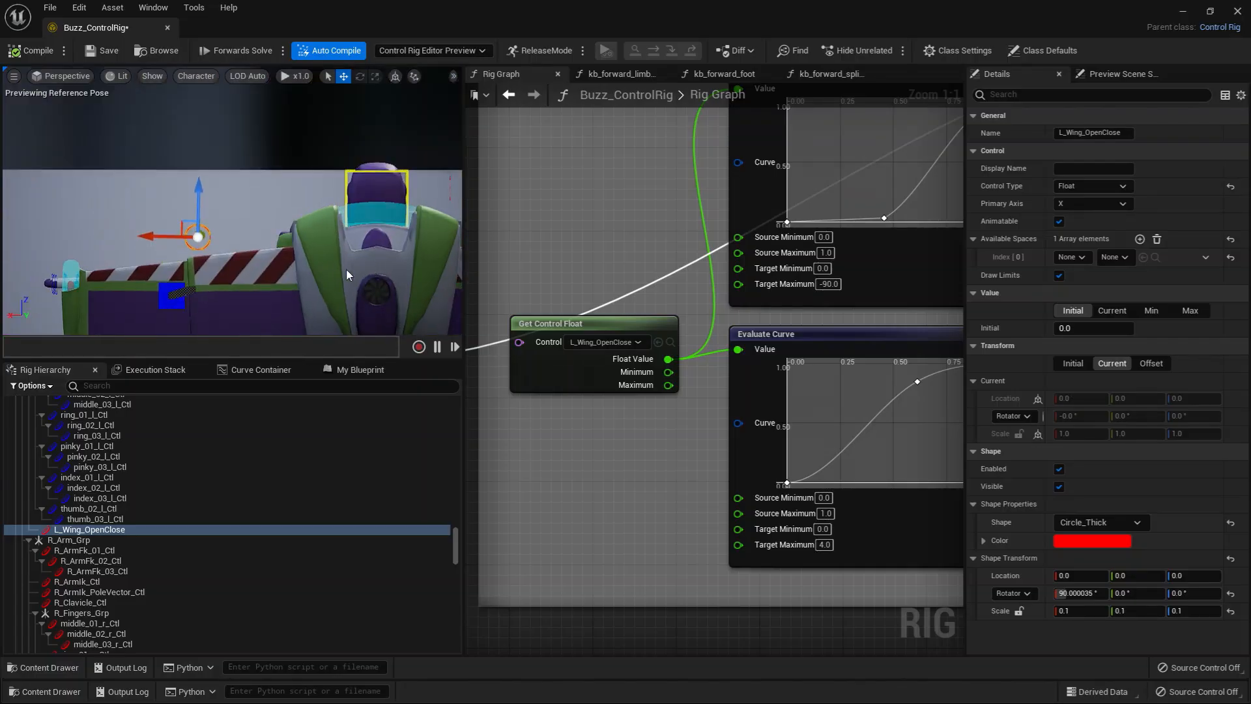
middle_click_drag(346, 269, 398, 268, "alt")
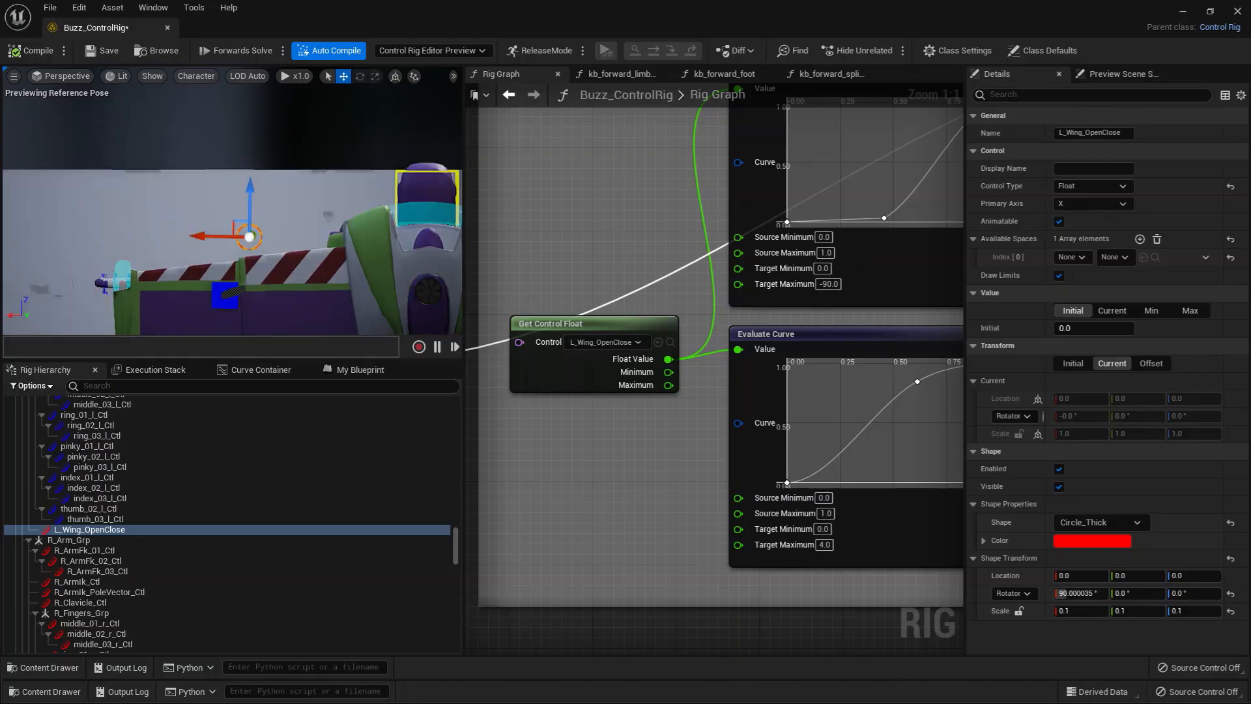
middle_click_drag(249, 237, 275, 211, "alt")
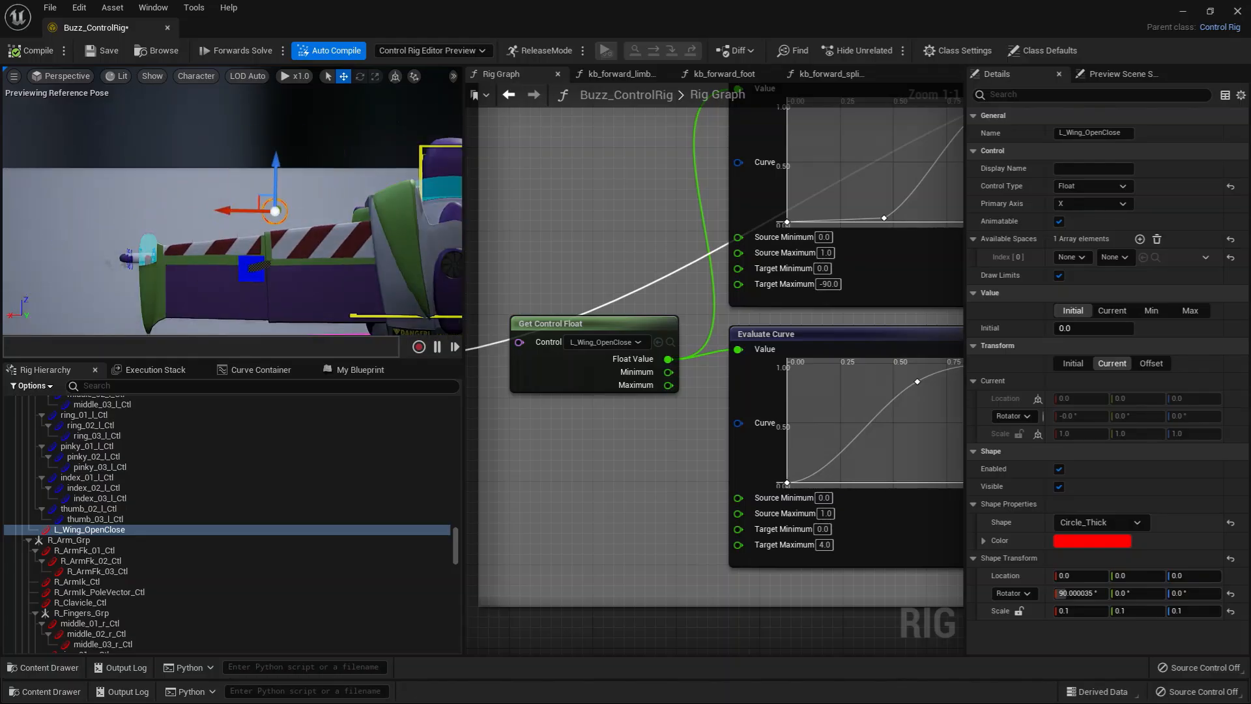
mouse_move(263, 213)
left_mouse_down()
mouse_move(223, 216)
mouse_move(247, 217)
left_mouse_up()
Step: Browse to l_wing_01_joint from its Offset Transform node and compare its placement with l_wing_02_joint in the rig hierarchy
scroll(605, 482, "down", 5)
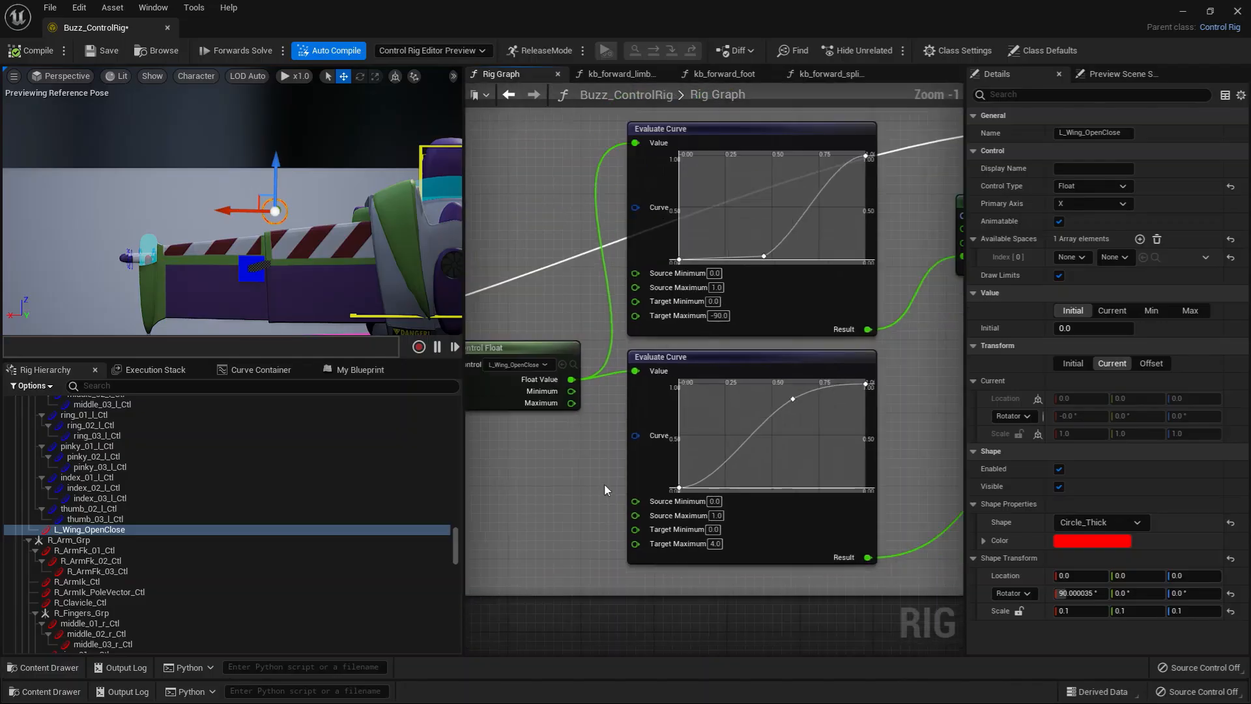
scroll(756, 417, "up", 5)
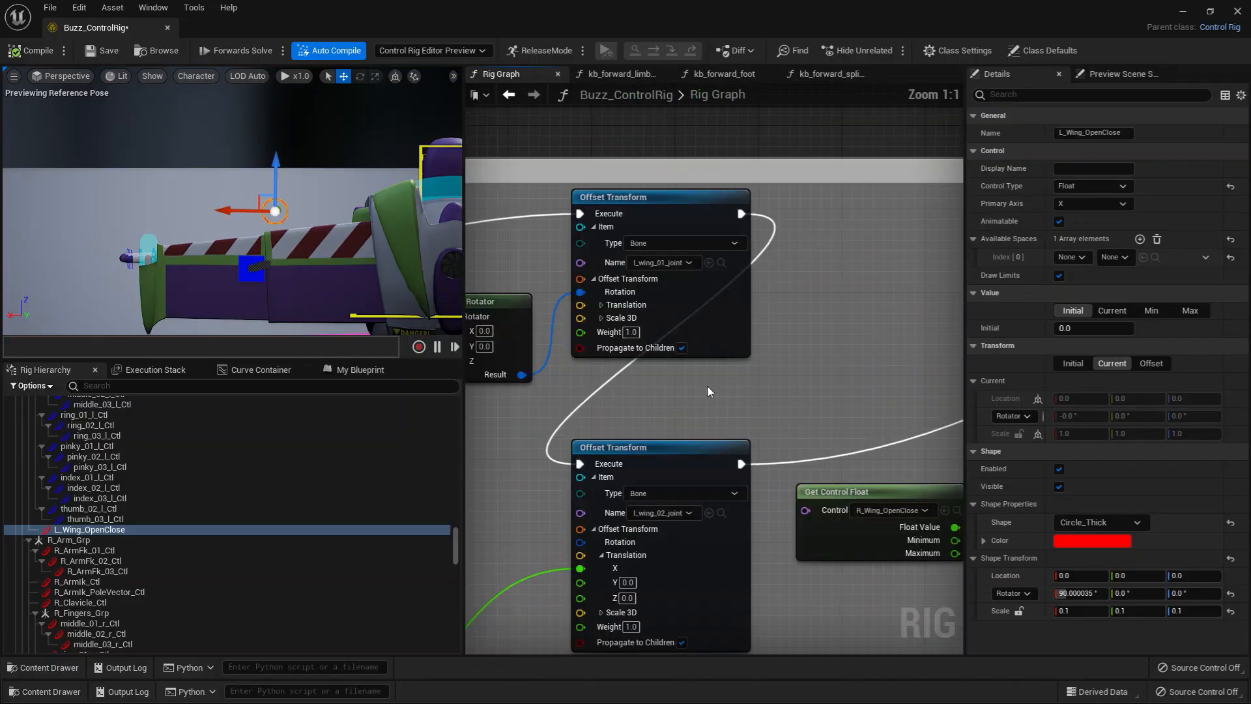
left_click(789, 262)
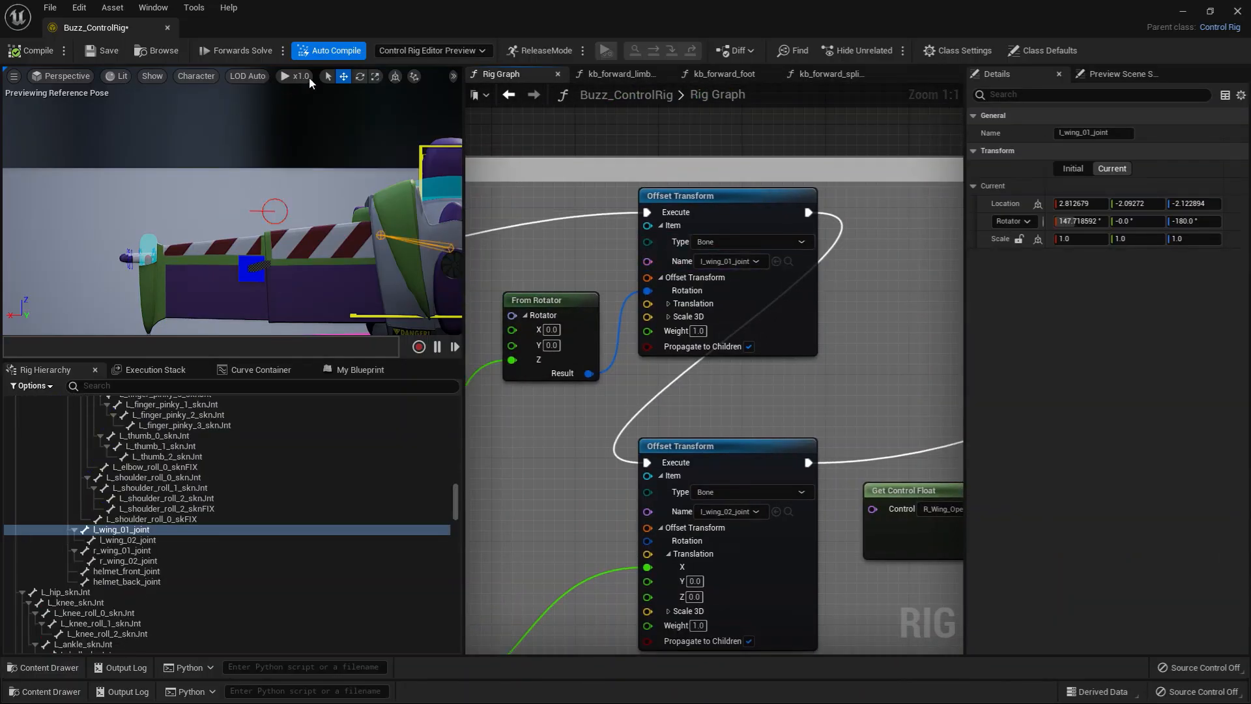
left_click(197, 76)
mouse_move(202, 140)
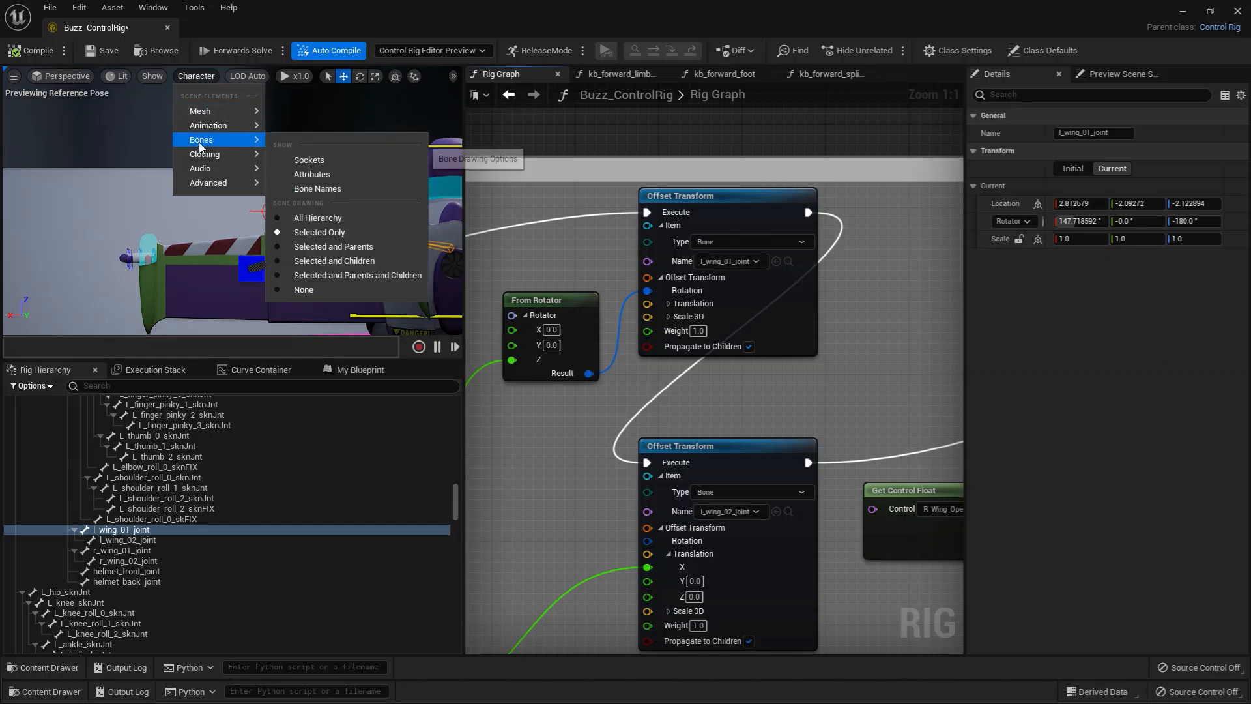
left_click(111, 531)
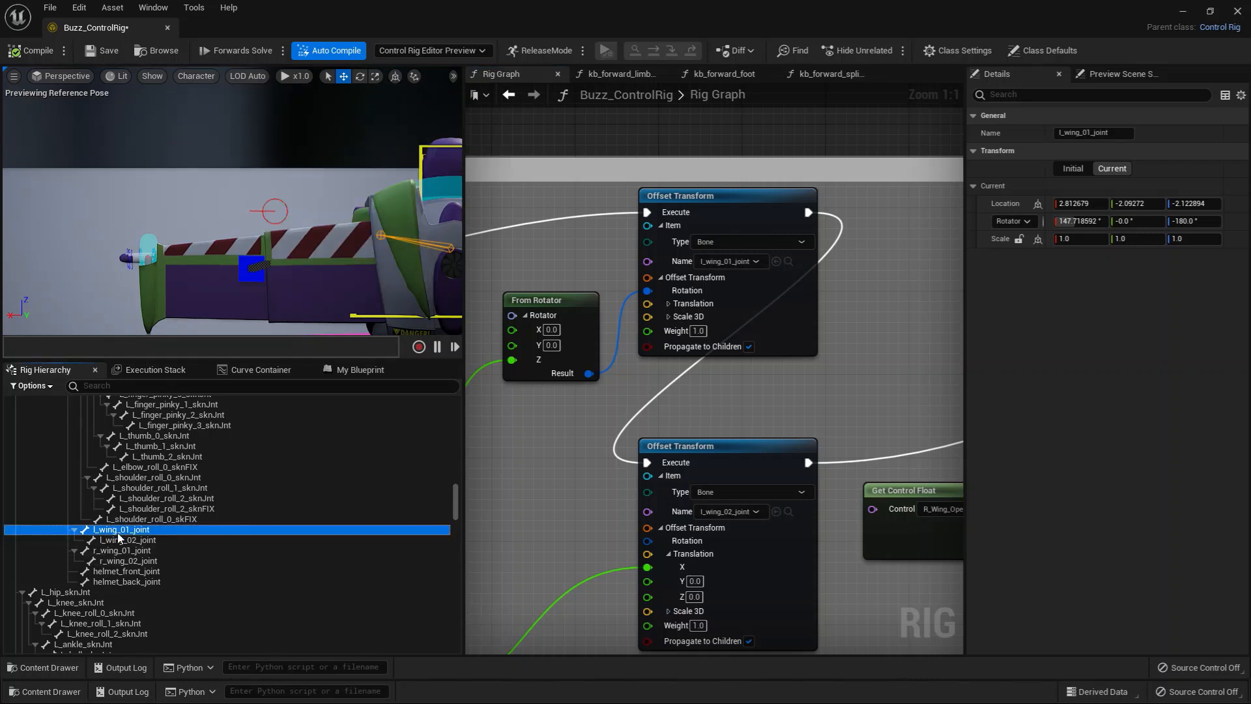
right_click(342, 285)
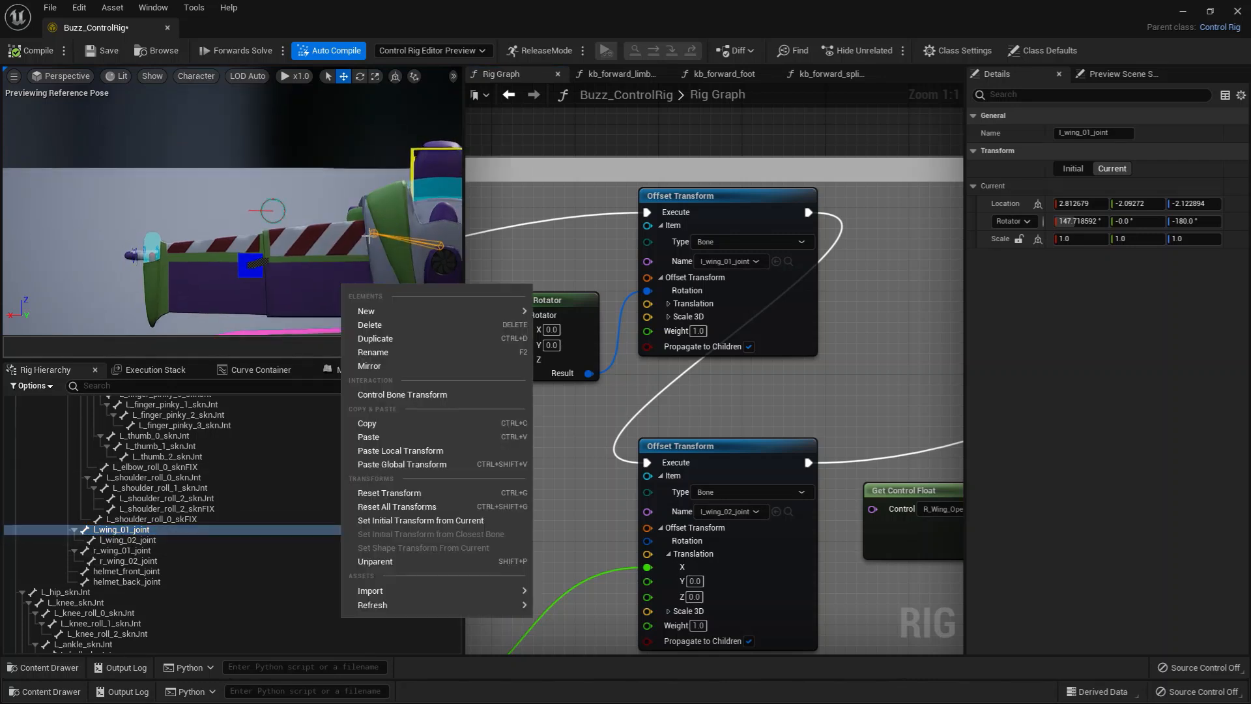
left_click(129, 541)
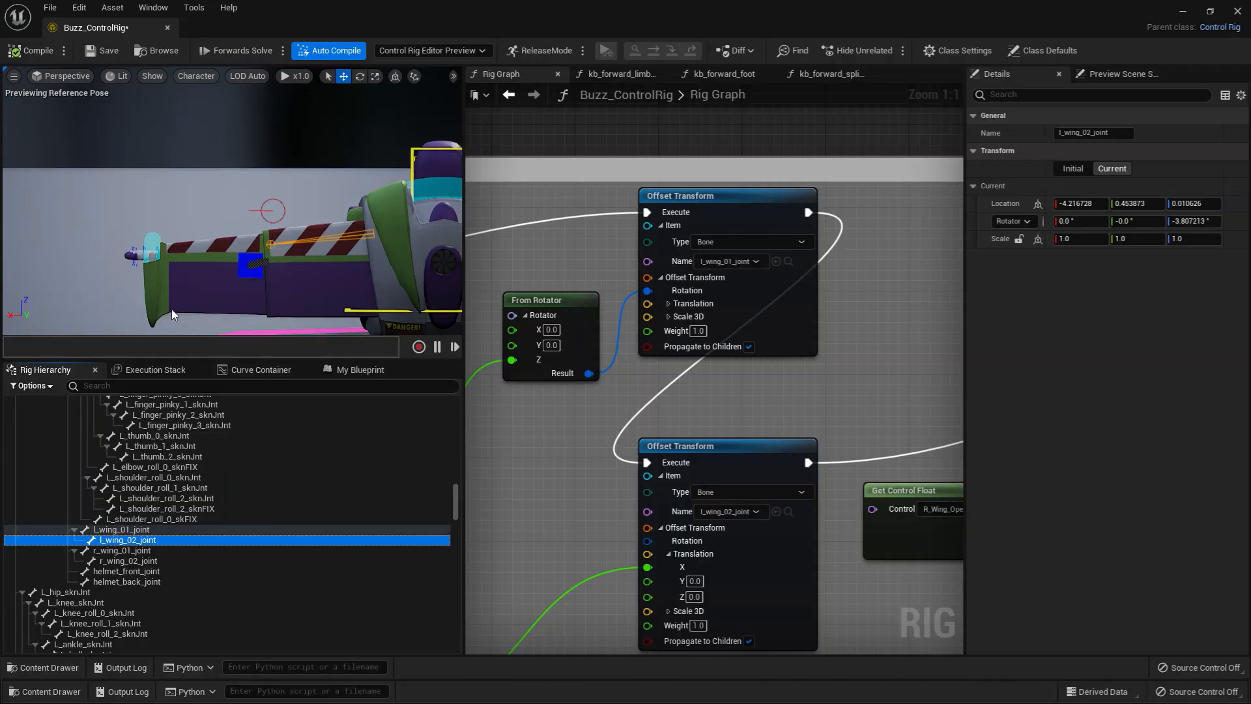
left_click(121, 530)
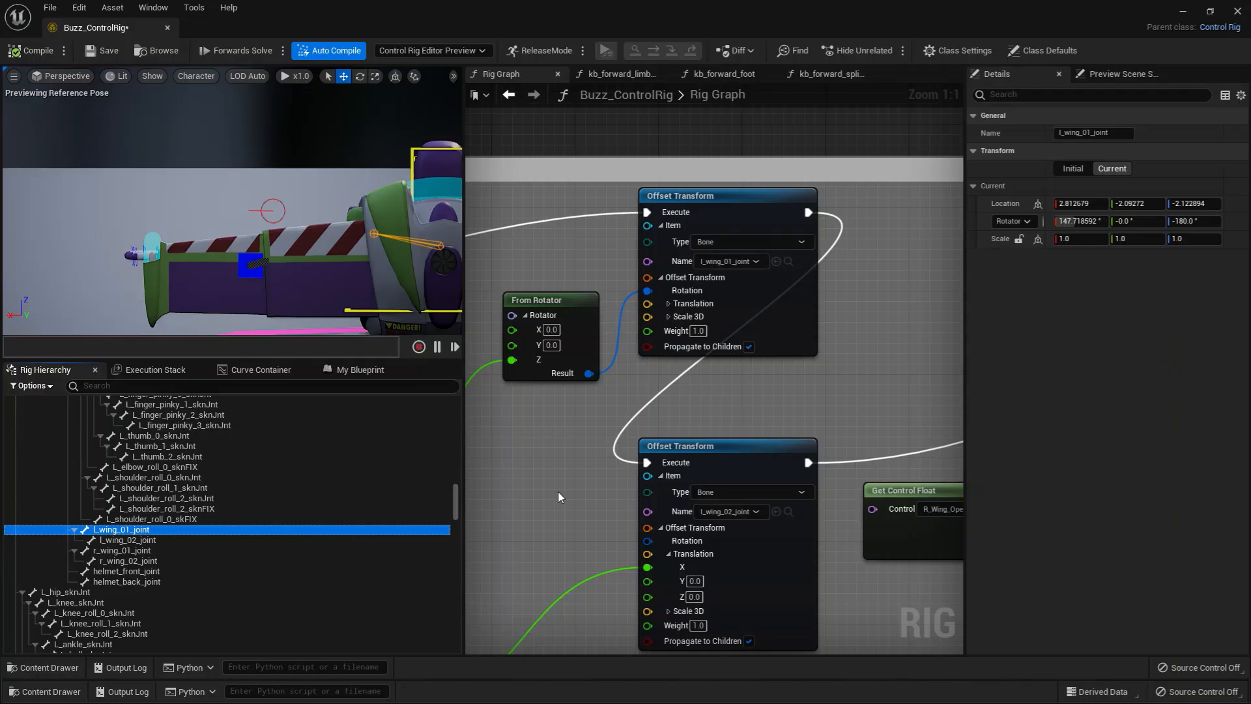
Step: Browse back to L_Wing_OpenClose and trace its two Evaluate Curves to the l_wing_01_joint rotation and l_wing_02_joint X translation
right_click_drag(558, 497, 798, 361)
left_click(737, 386)
right_click_drag(730, 506, 502, 541)
right_click_drag(694, 392, 652, 383)
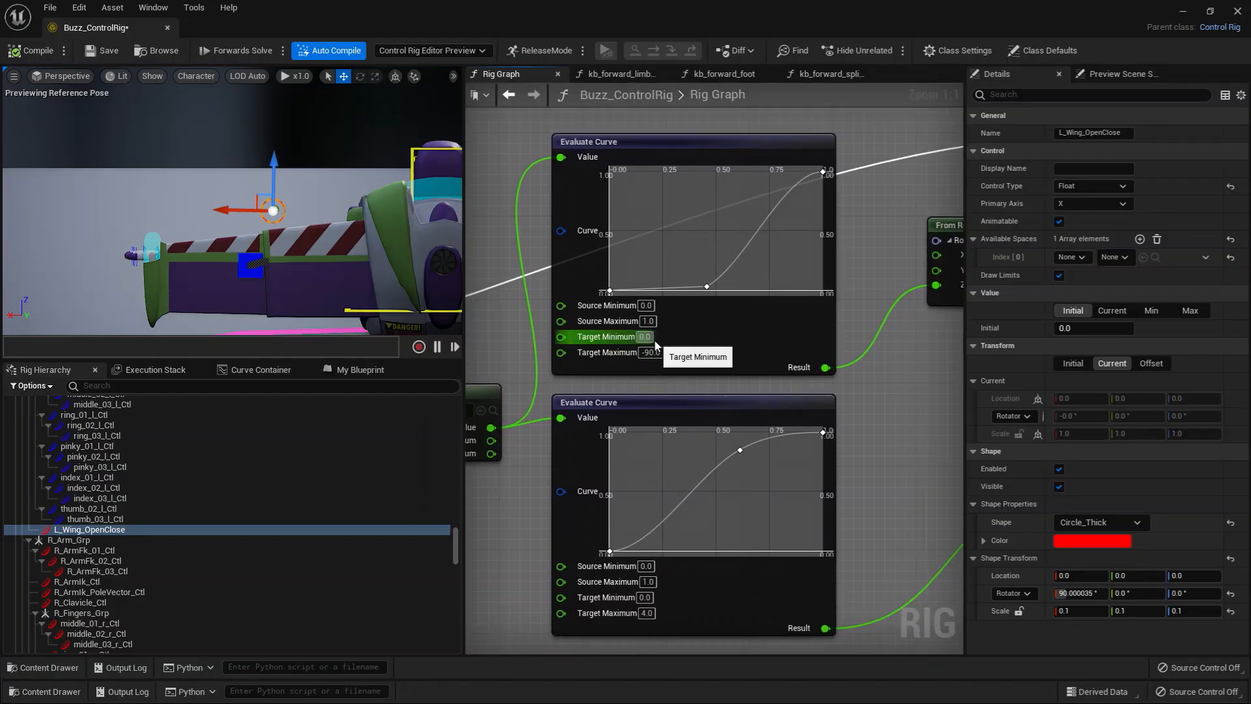
right_click_drag(870, 316, 613, 285)
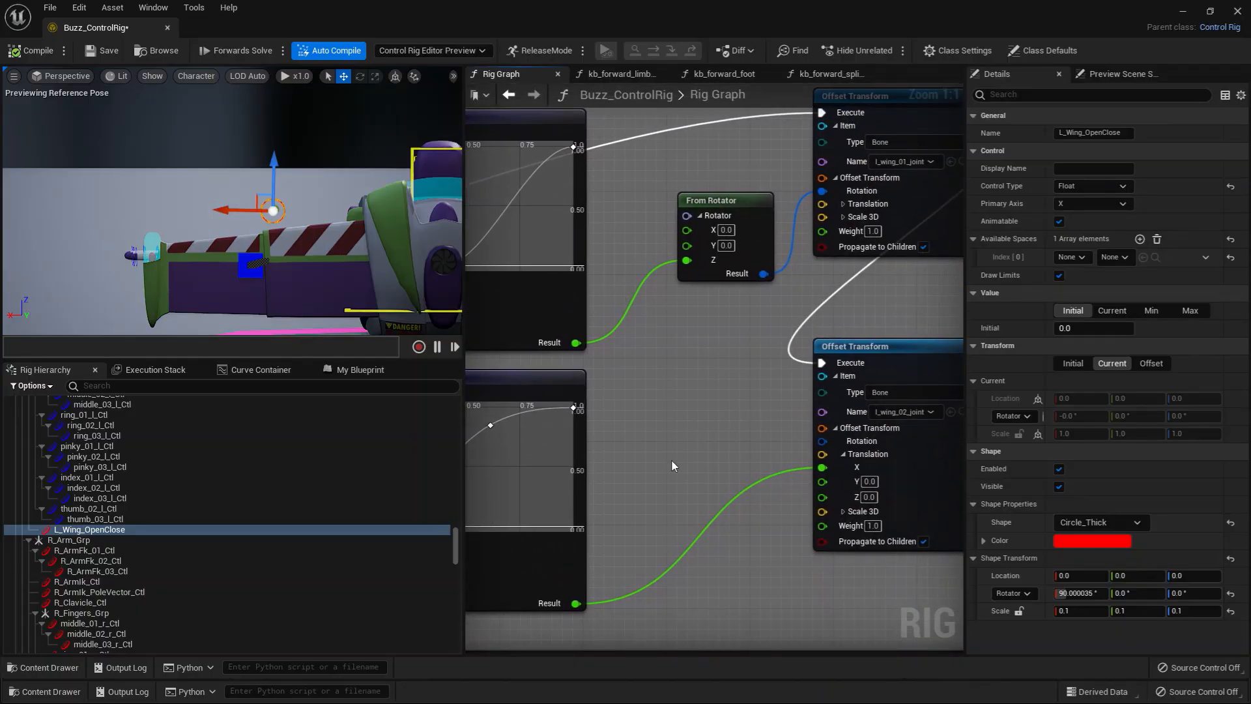
mouse_move(720, 453)
right_mouse_down()
mouse_move(752, 455)
mouse_move(702, 483)
mouse_move(717, 503)
mouse_move(781, 450)
mouse_move(690, 459)
mouse_move(737, 465)
right_mouse_up()
scroll(717, 504, "down", 1)
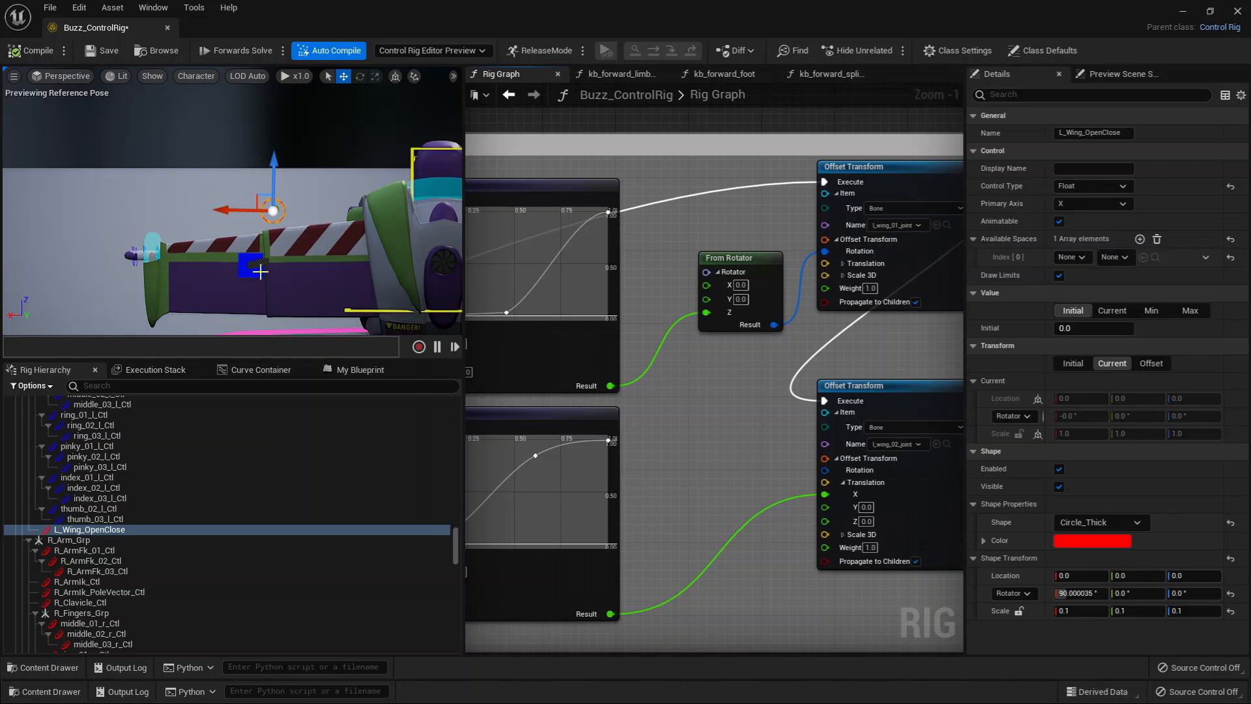
right_click_drag(702, 342, 718, 349)
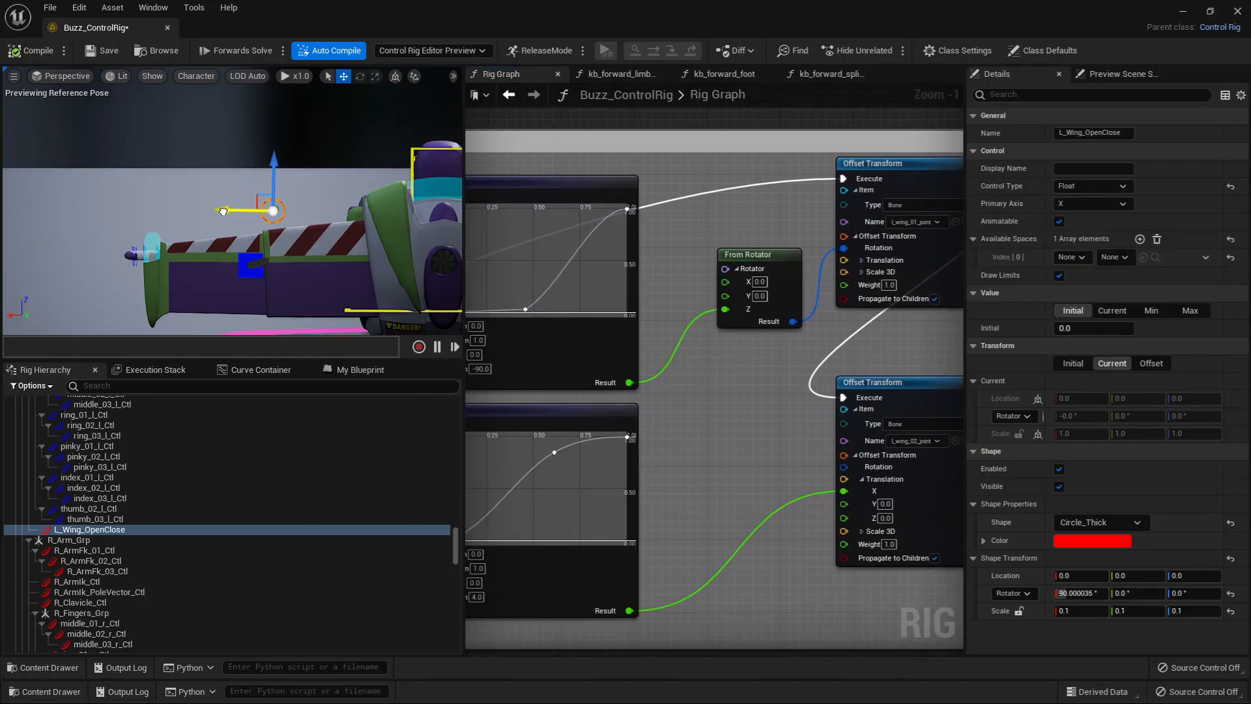
Step: Break the execution link between the two left wing Offset Transform nodes and test the wing control with only l_wing_01_joint driven
left_click(843, 350, "alt")
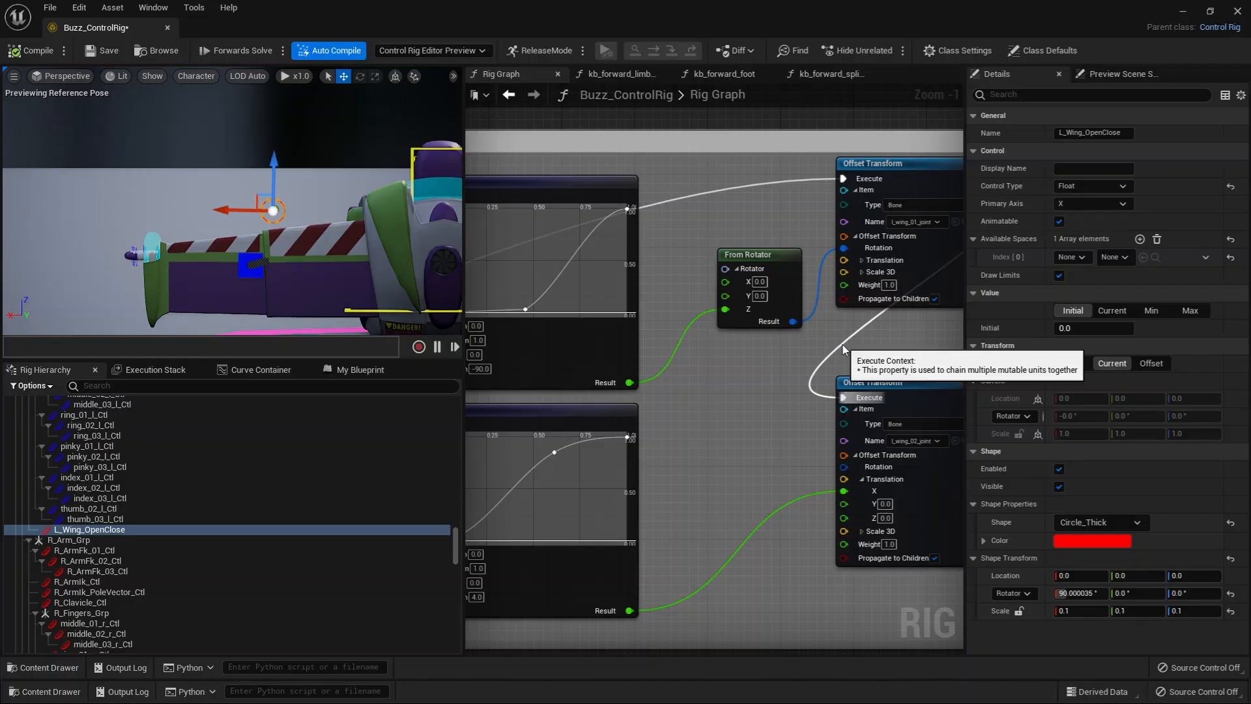
mouse_move(228, 210)
left_mouse_down()
mouse_move(202, 211)
mouse_move(226, 210)
left_mouse_up()
right_click_drag(232, 215, 189, 215, "alt")
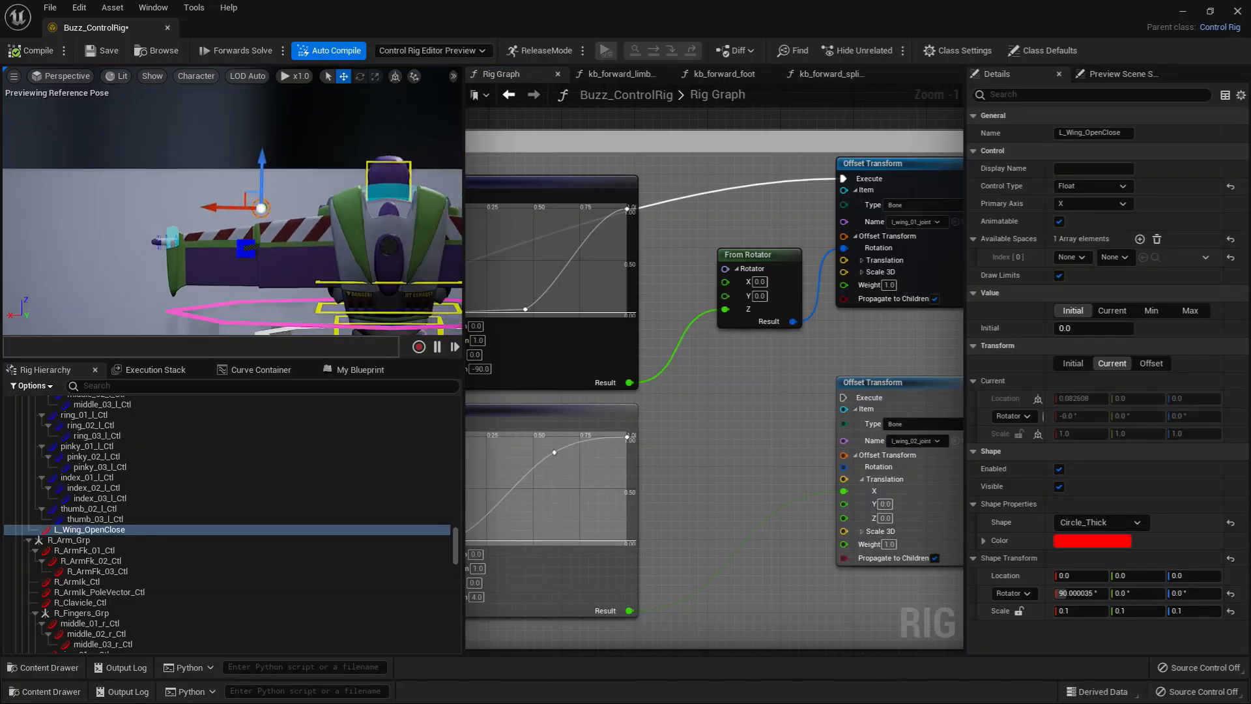
mouse_move(213, 209)
left_mouse_down()
mouse_move(189, 211)
mouse_move(212, 209)
left_mouse_up()
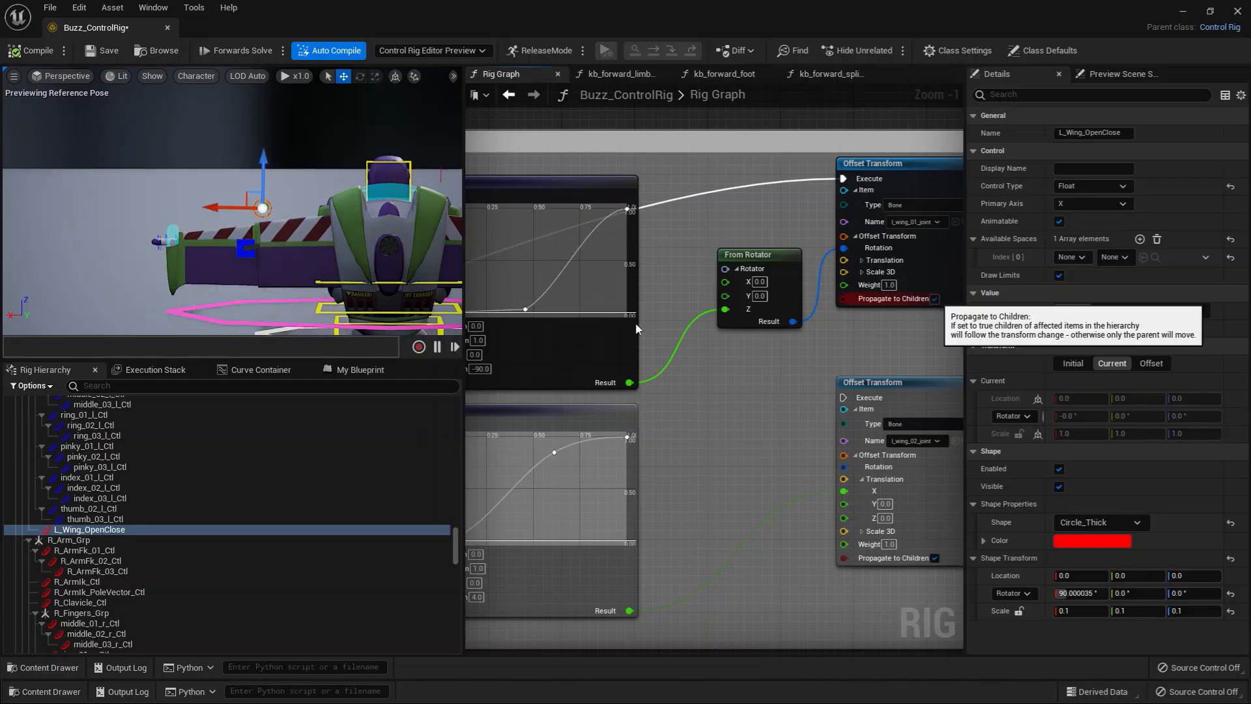
Step: Try disabling Propagate to Children on the l_wing_01_joint Offset Transform, re-enable it, and test the wing control in both states
left_click(934, 298)
mouse_move(219, 209)
left_mouse_down()
mouse_move(196, 209)
mouse_move(219, 210)
left_mouse_up()
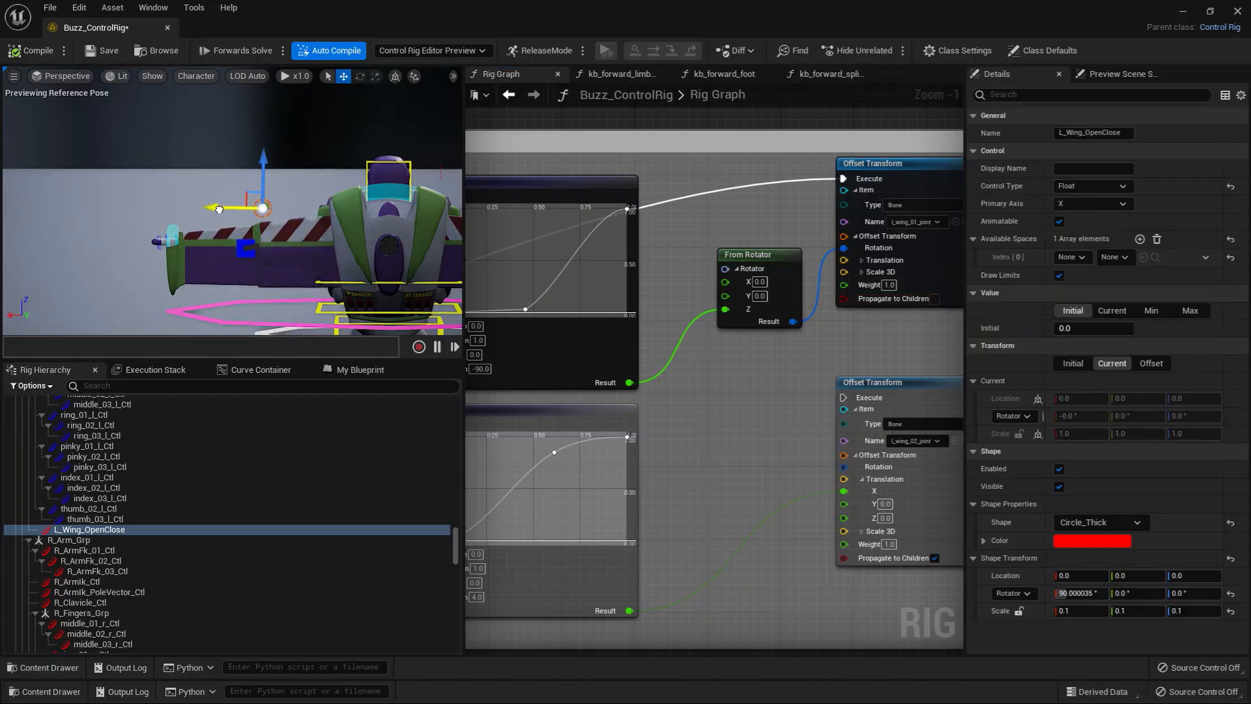
left_click(934, 299)
mouse_move(217, 205)
left_mouse_down()
mouse_move(188, 209)
mouse_move(231, 202)
left_mouse_up()
right_click_drag(670, 411, 805, 405)
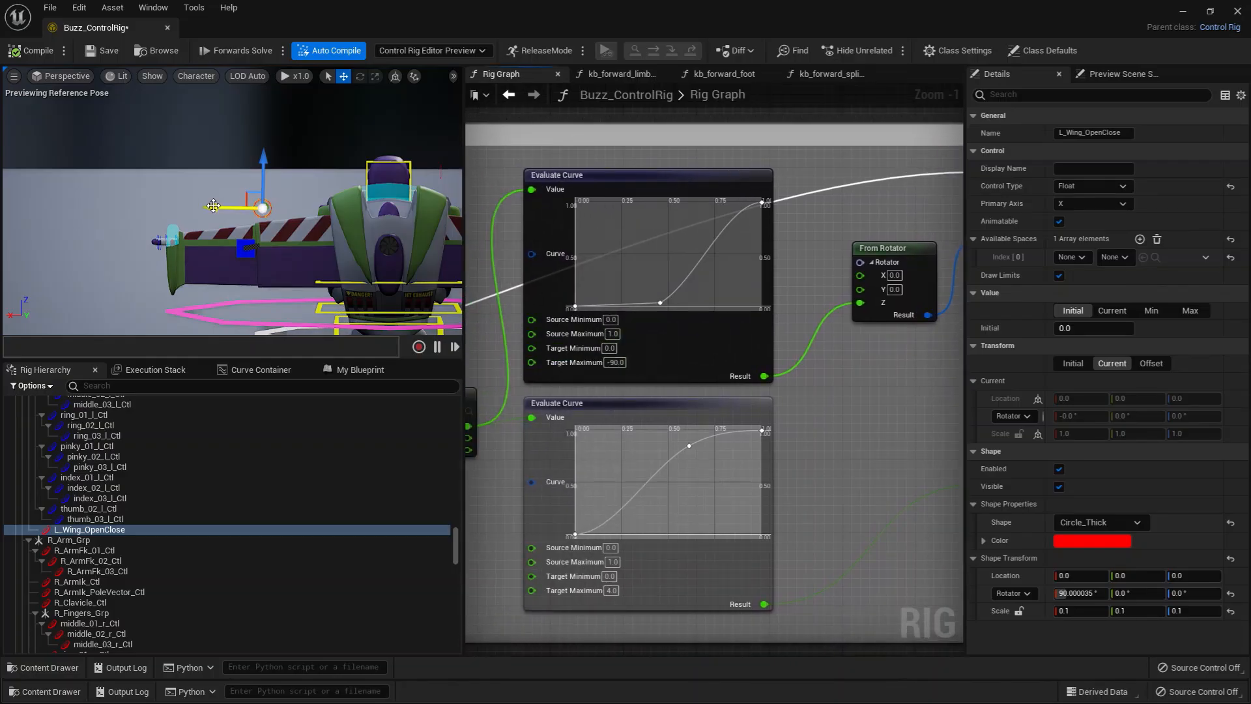
mouse_move(213, 206)
left_mouse_down()
mouse_move(172, 209)
mouse_move(230, 207)
left_mouse_up()
Step: Reconnect the l_wing_01_joint Offset Transform's execution to the l_wing_02_joint Offset Transform and test the wing control
right_click_drag(820, 464, 614, 412)
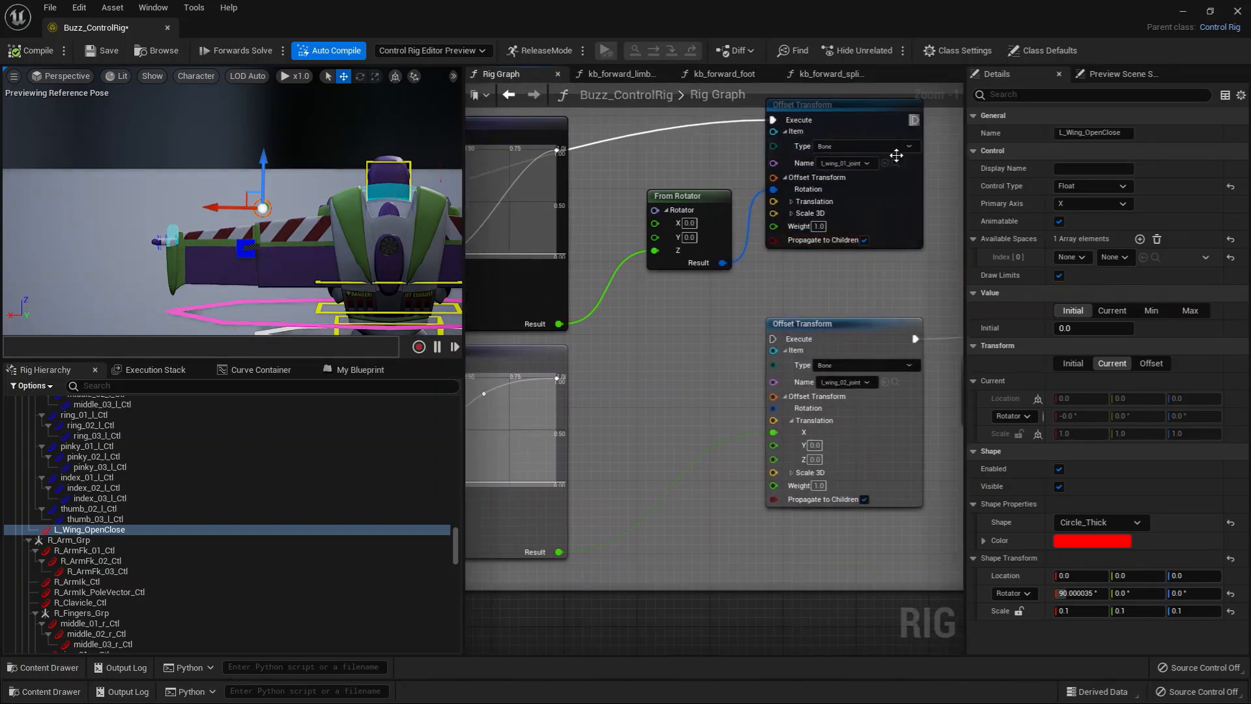
left_click_drag(914, 120, 773, 339)
right_click_drag(652, 398, 876, 308)
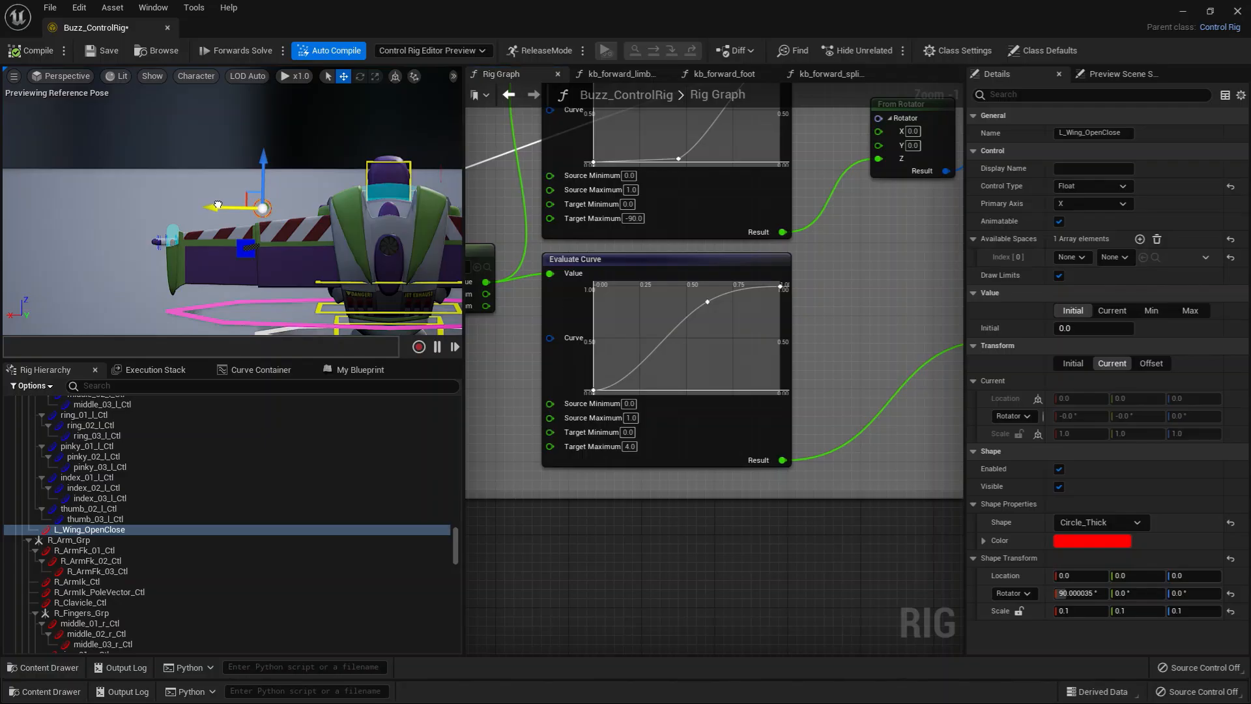
left_click_drag(213, 206, 233, 207)
Step: Select the l_wing_02_joint Offset Transform node and browse to its bone in the rig hierarchy
right_click_drag(822, 467, 615, 500)
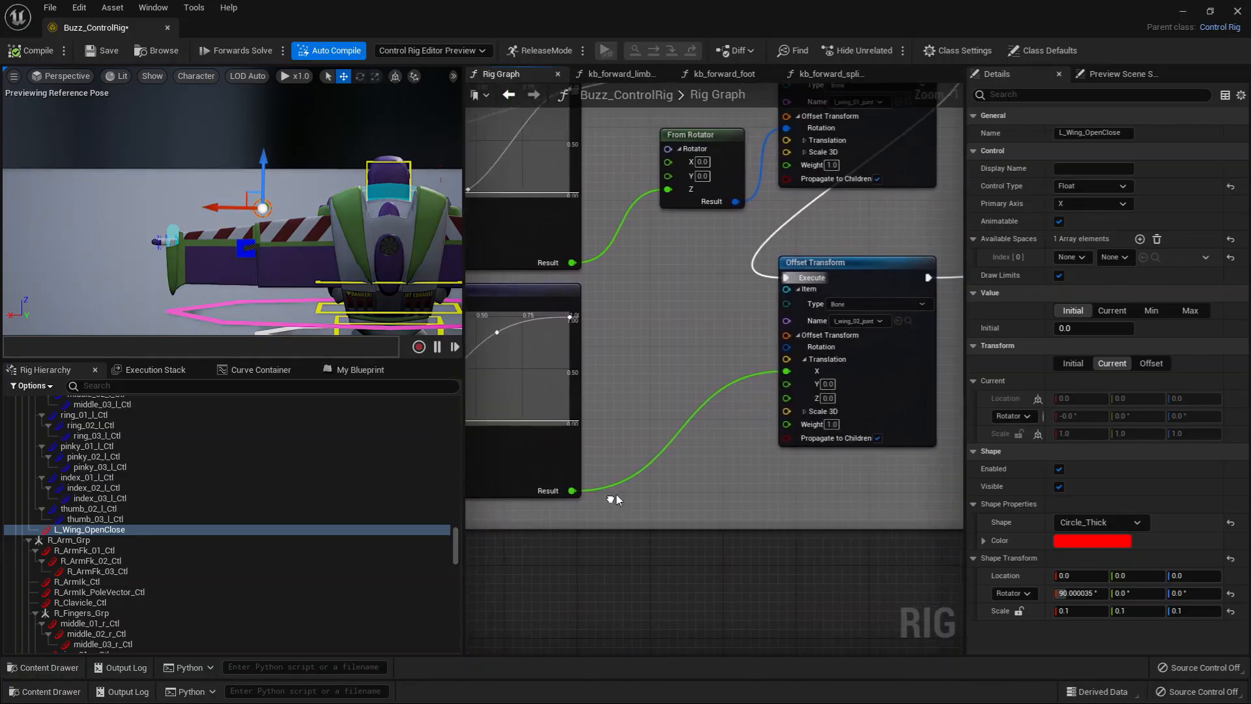
right_click_drag(699, 301, 624, 421)
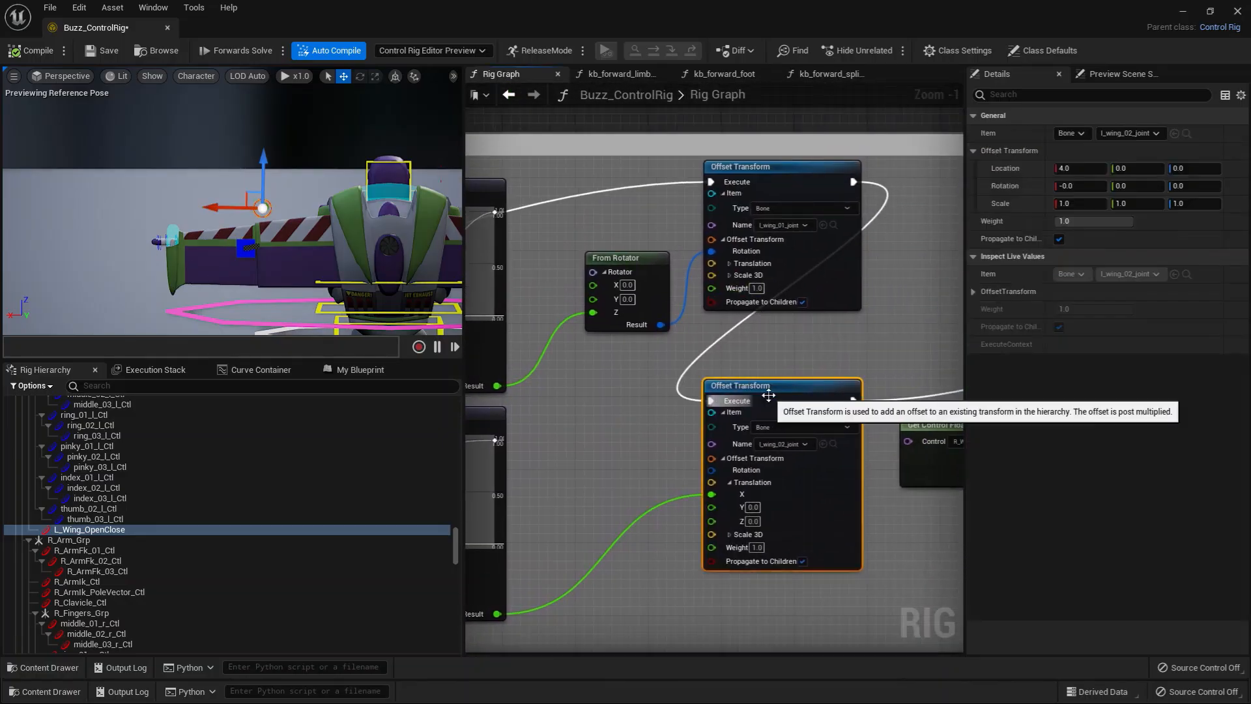
left_click(760, 396)
right_click_drag(654, 477, 725, 393)
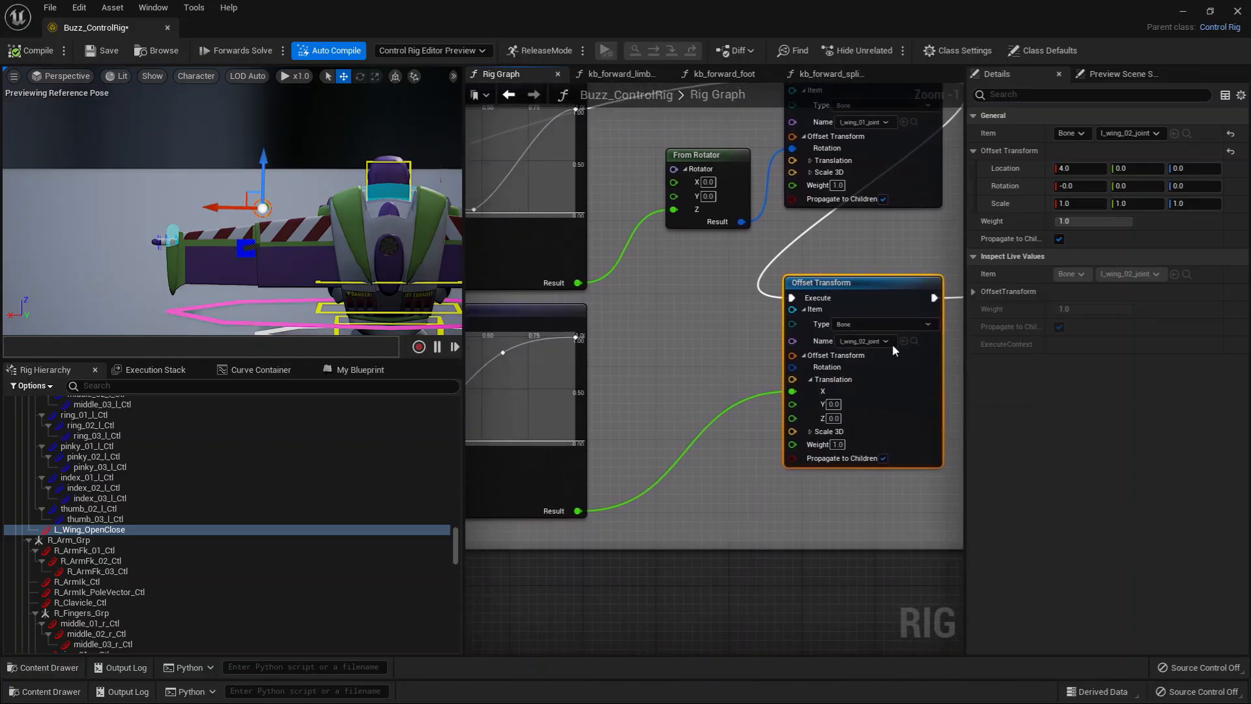
left_click(915, 341)
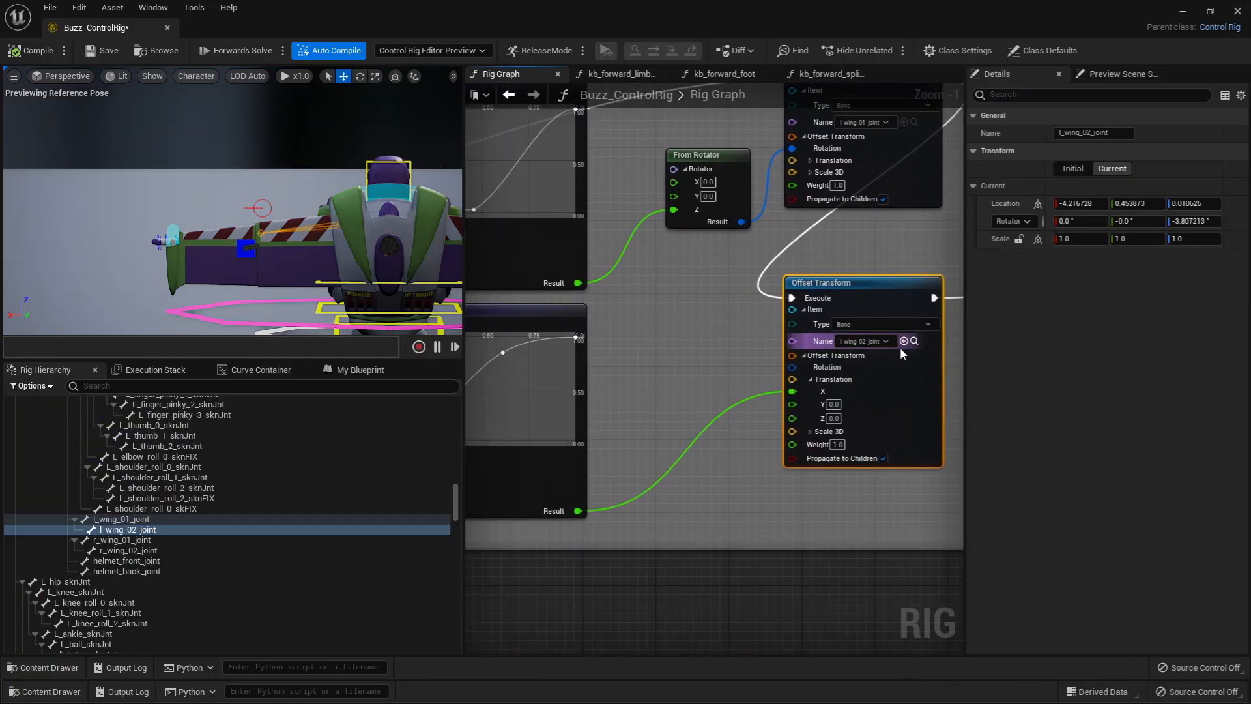
Step: Browse back to L_Wing_OpenClose, review the lower Evaluate Curve's target range, and test the wing's sliding extension
right_click_drag(655, 397, 683, 381)
right_click_drag(697, 469, 702, 500)
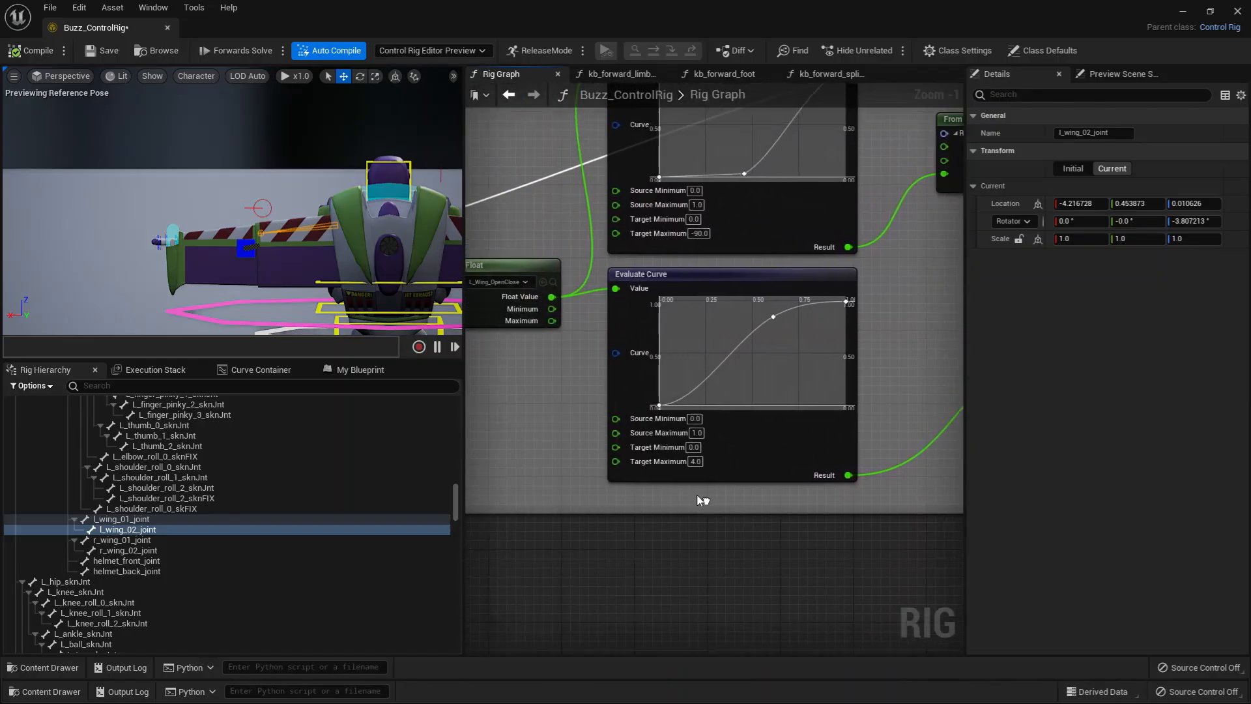
left_click(553, 283)
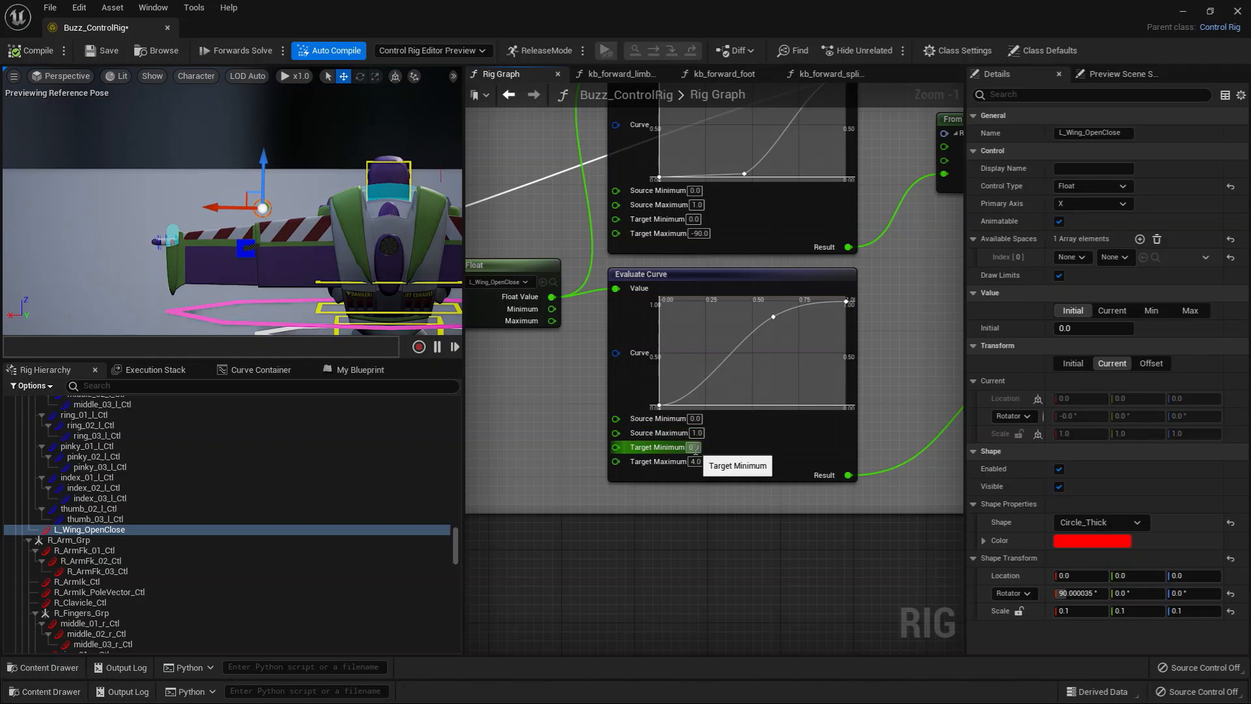
right_click_drag(896, 414, 846, 408)
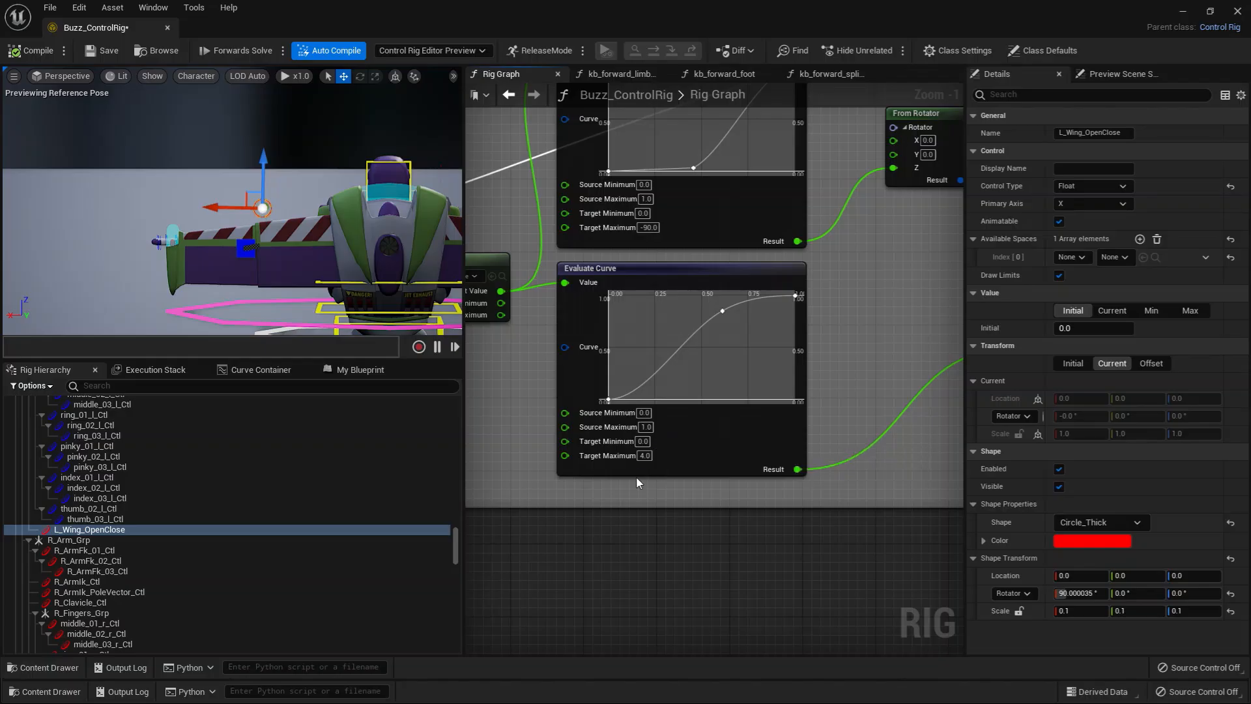
mouse_move(210, 207)
left_mouse_down()
mouse_move(201, 201)
mouse_move(222, 200)
left_mouse_up()
Step: Connect the back helmet's Set Rotation execution directly to the l_wing_02_joint Offset Transform and test the wing without its rotation
right_click_drag(871, 271, 860, 347)
scroll(742, 400, "down", 2)
scroll(772, 390, "down", 2)
left_click_drag(574, 356, 905, 334)
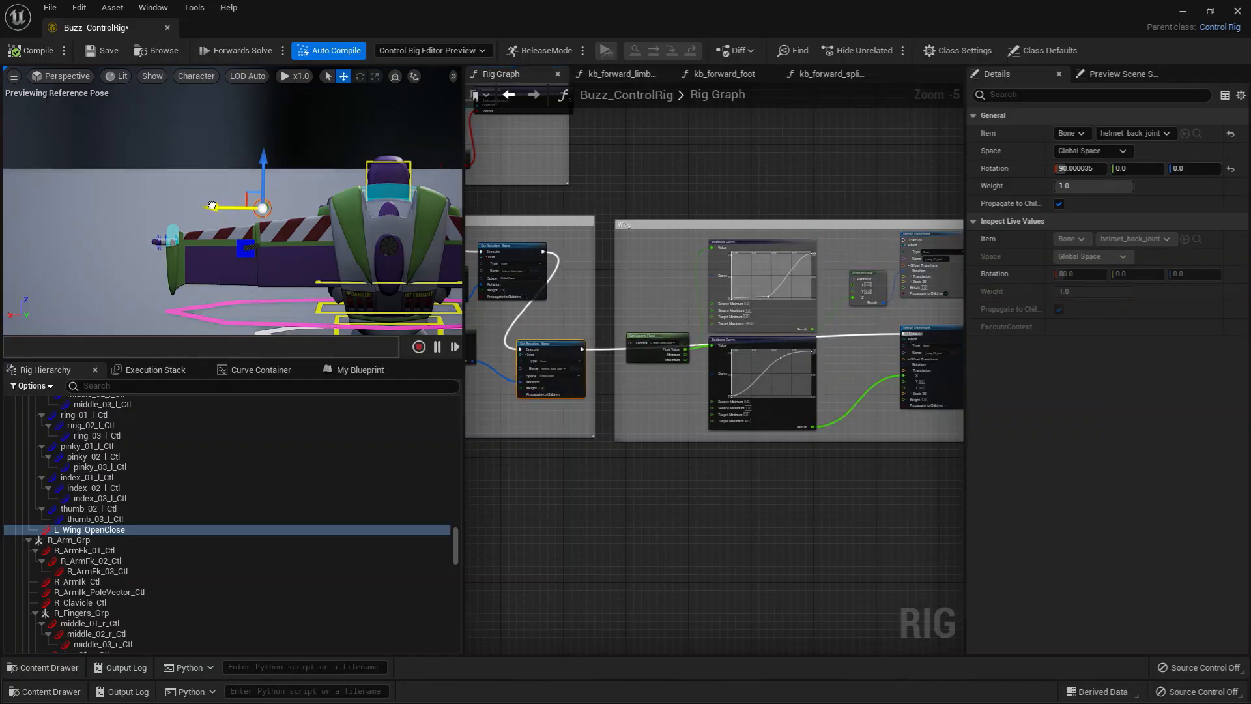
left_click_drag(212, 205, 237, 201)
Step: Reconnect the back helmet's Set Rotation execution to the l_wing_01_joint Offset Transform
scroll(827, 398, "up", 2)
scroll(600, 402, "down", 2)
right_click_drag(500, 370, 537, 369)
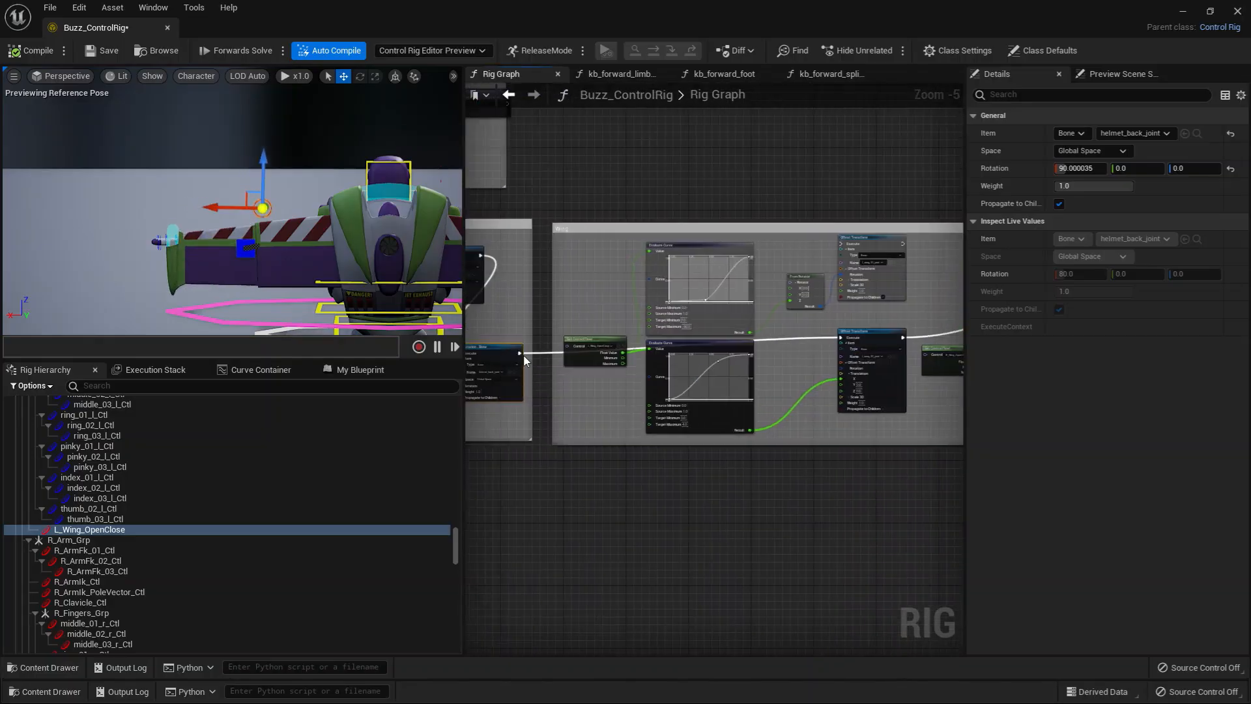
left_click_drag(520, 353, 845, 247)
scroll(780, 449, "up", 4)
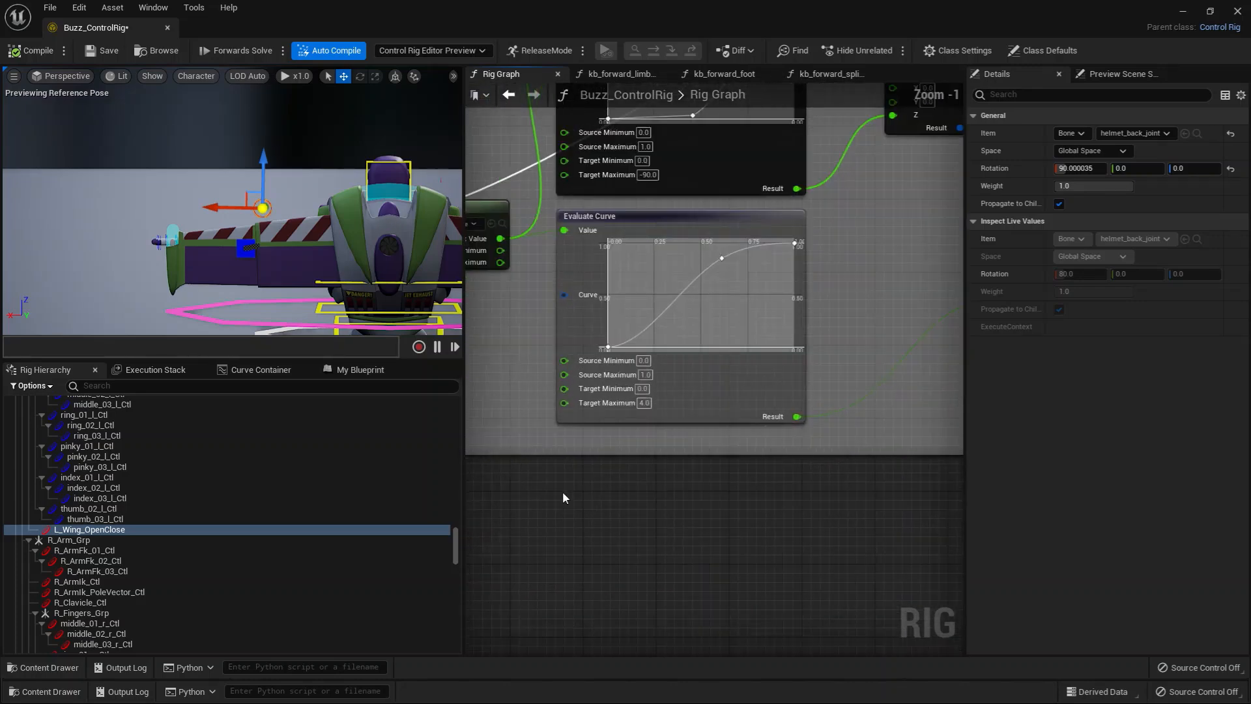
Step: Test the wing, then connect the l_wing_01_joint Offset Transform's execution output to the l_wing_02_joint Offset Transform
right_click_drag(565, 498, 656, 555)
right_click_drag(569, 386, 536, 412)
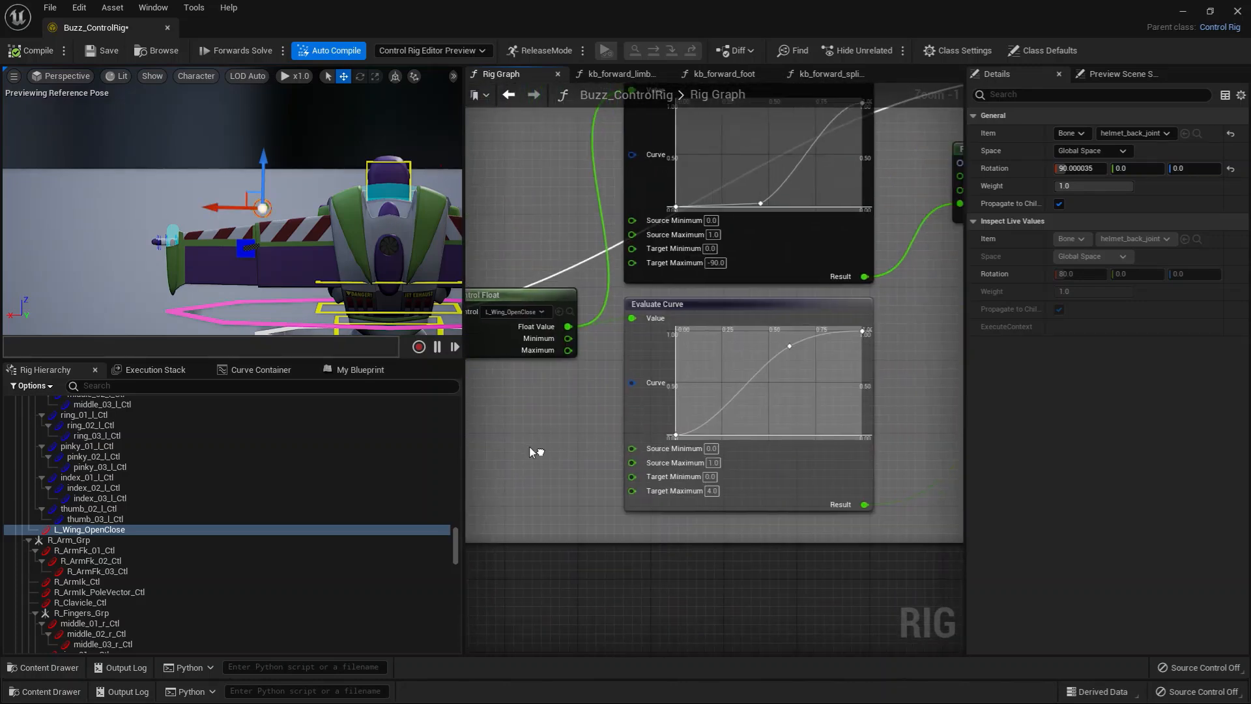
left_click_drag(215, 207, 281, 205)
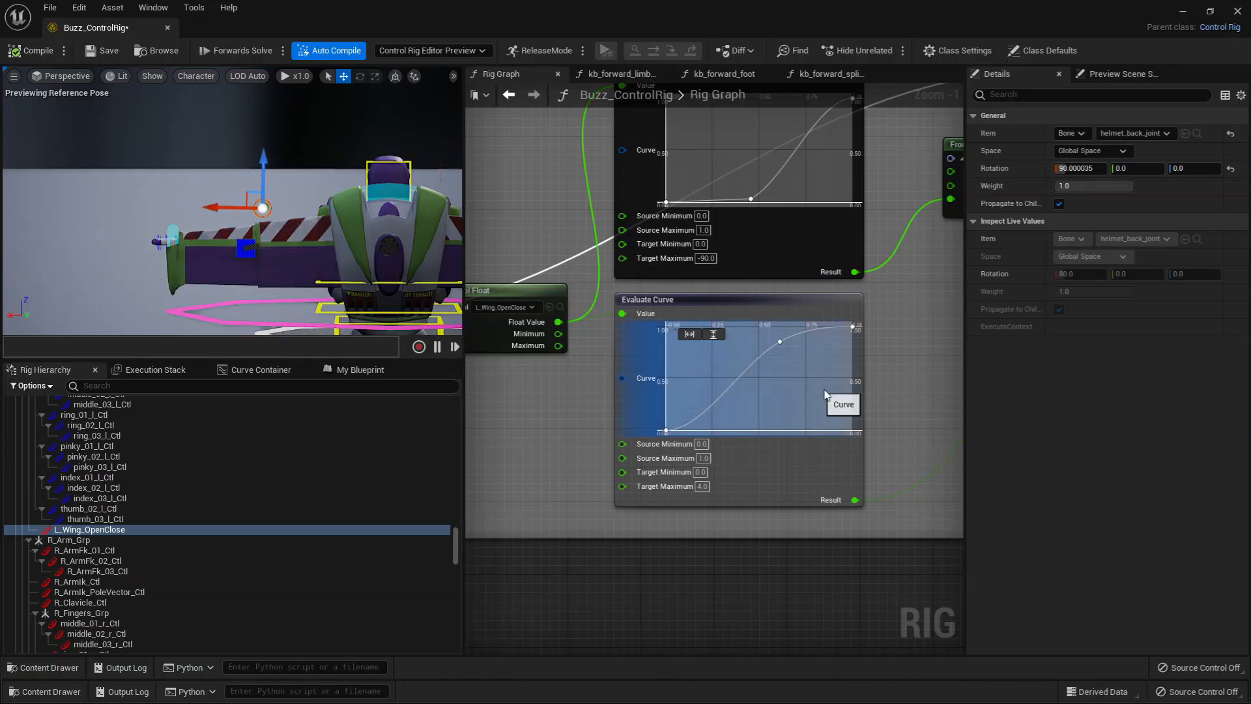
right_click_drag(824, 394, 547, 461)
left_click_drag(933, 134, 792, 353)
right_click_drag(659, 417, 888, 351)
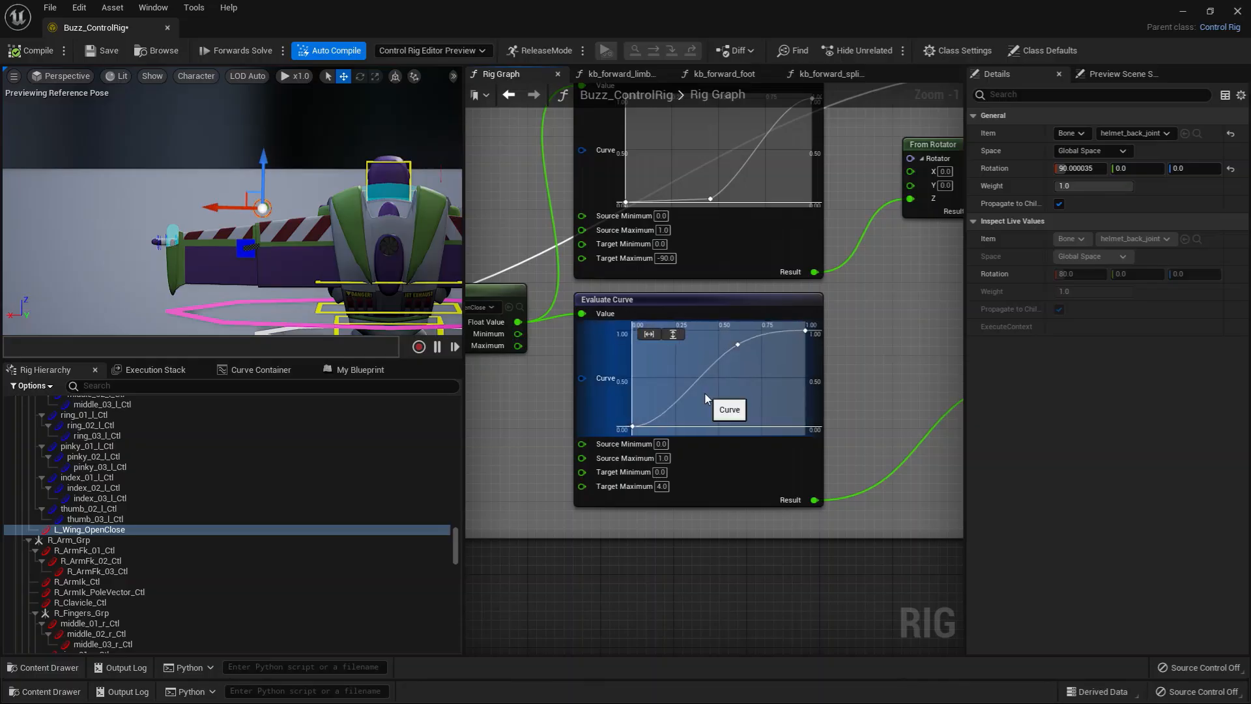
Step: Move the middle key of the left wing's lower Evaluate Curve to about time 0.18, value 0.78, and test the wing
mouse_move(740, 343)
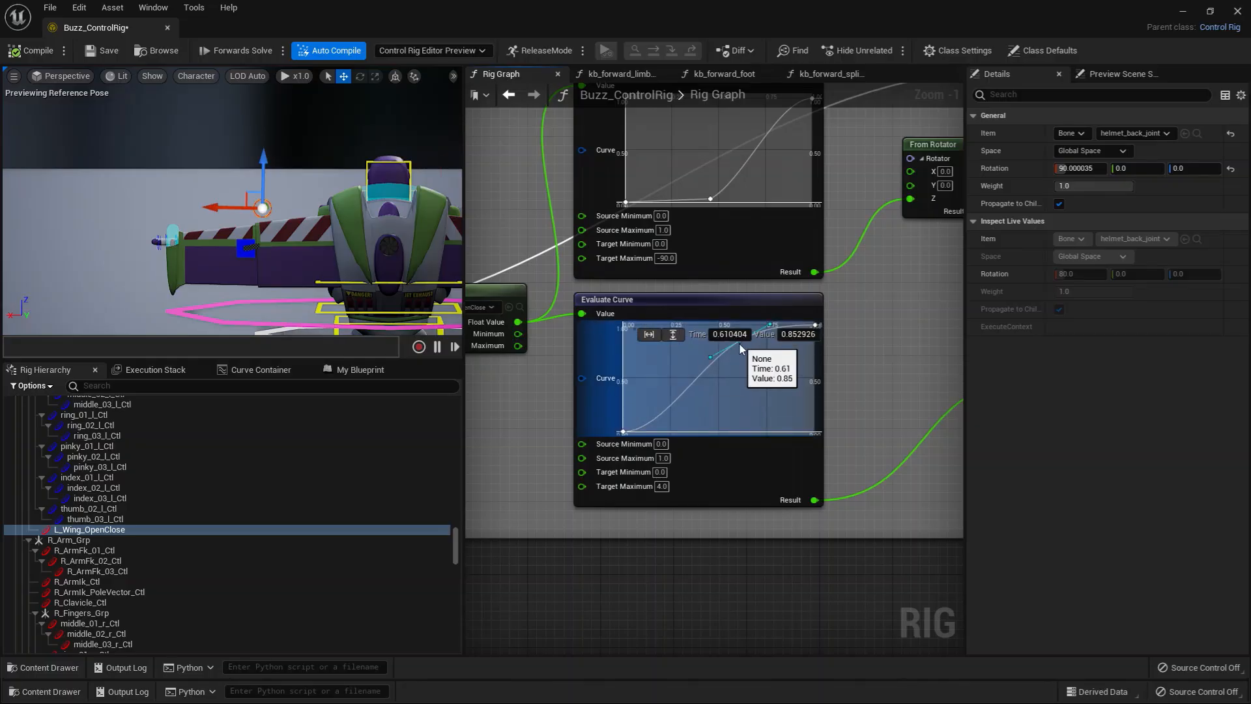
right_click_drag(837, 389, 837, 418)
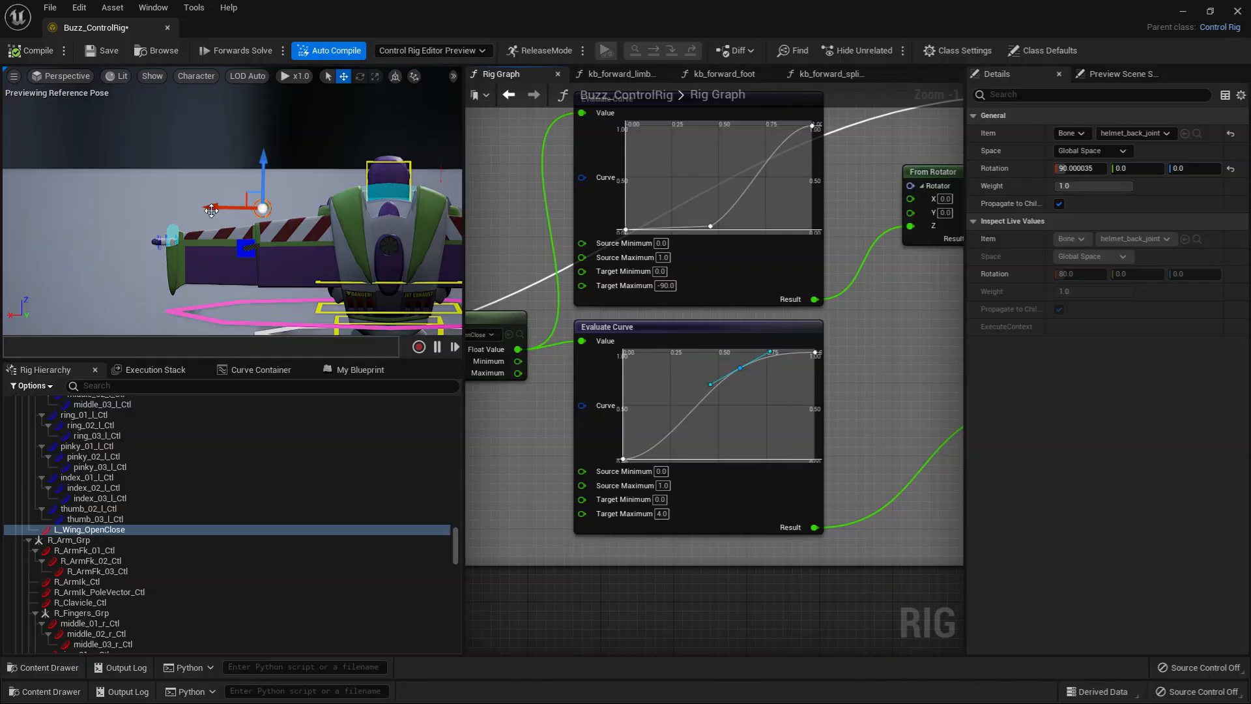
mouse_move(213, 207)
left_mouse_down()
mouse_move(190, 214)
mouse_move(208, 208)
left_mouse_up()
mouse_move(741, 375)
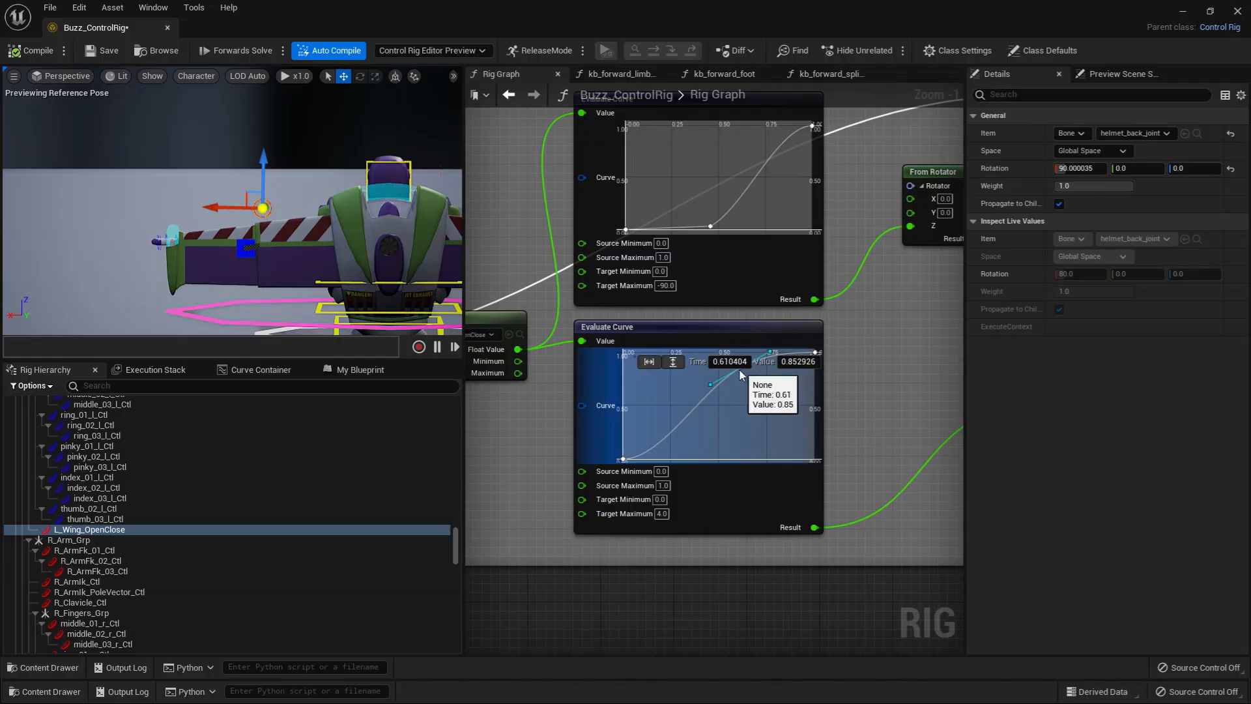
left_click_drag(740, 372, 658, 377)
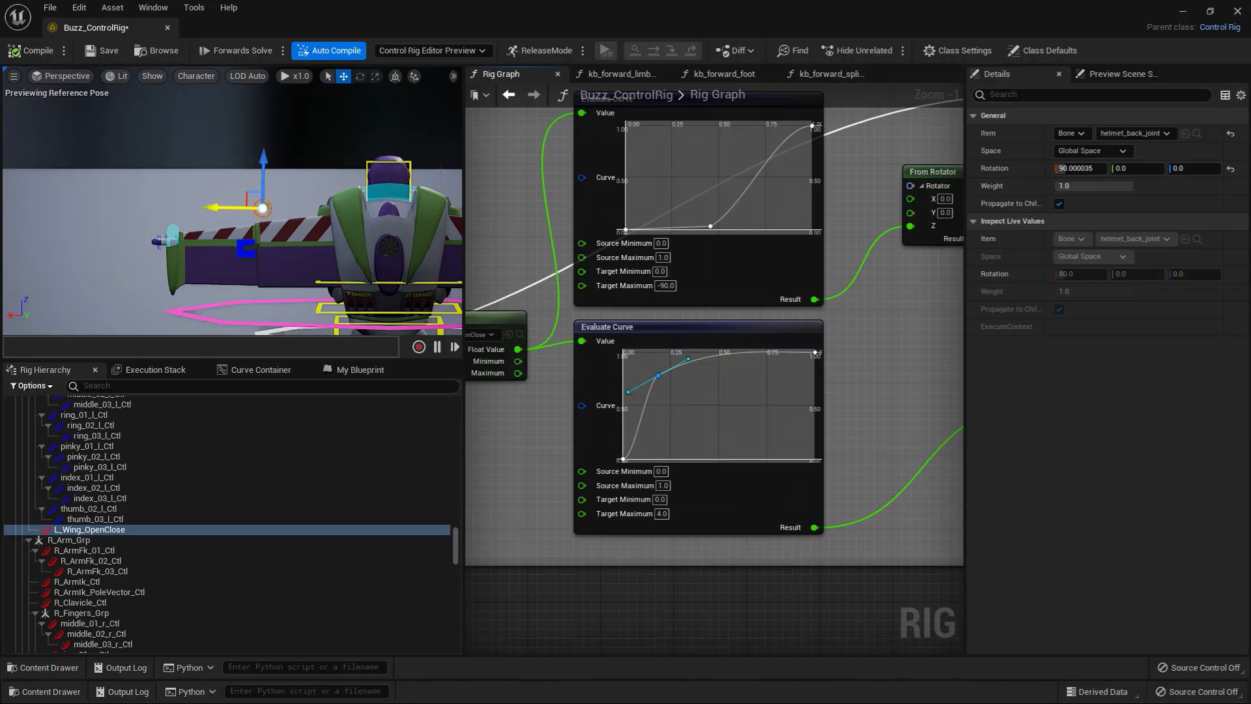
mouse_move(215, 207)
left_mouse_down()
mouse_move(196, 209)
mouse_move(211, 209)
left_mouse_up()
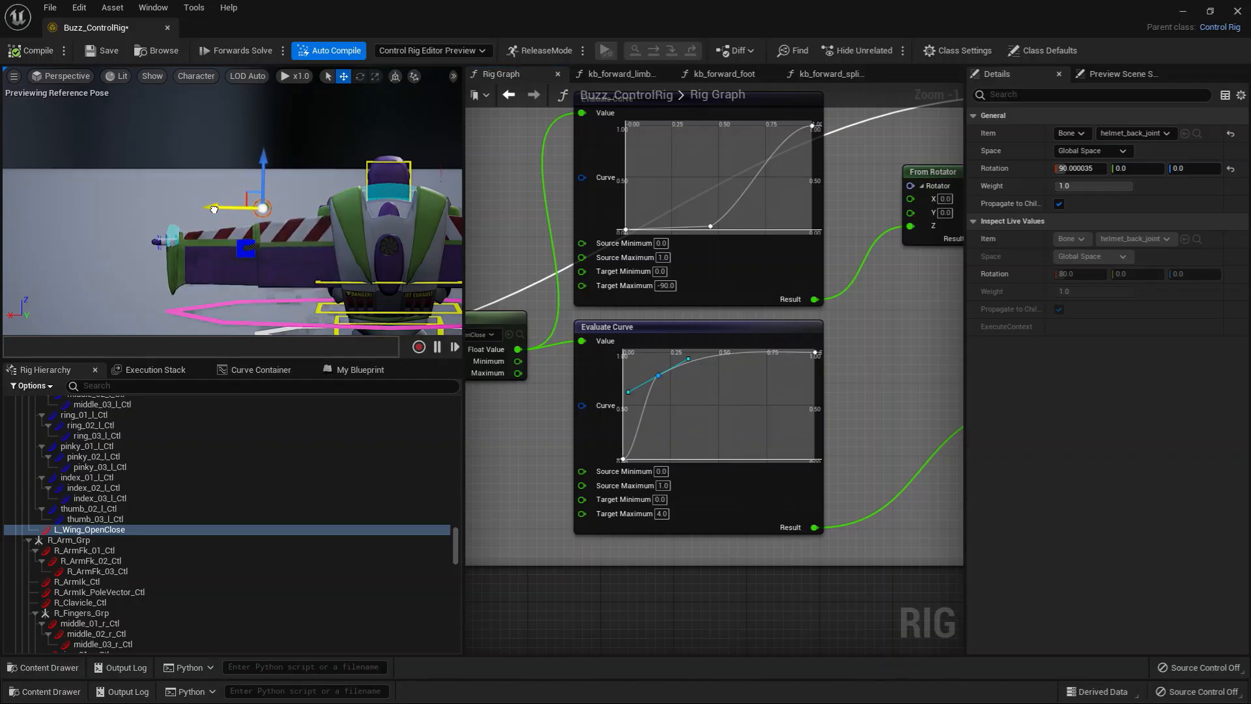
Step: Move the lower curve's middle key to about time 0.86, value 0.32, and test the wing's sliding extension
left_click(658, 376)
left_click_drag(756, 375, 789, 430)
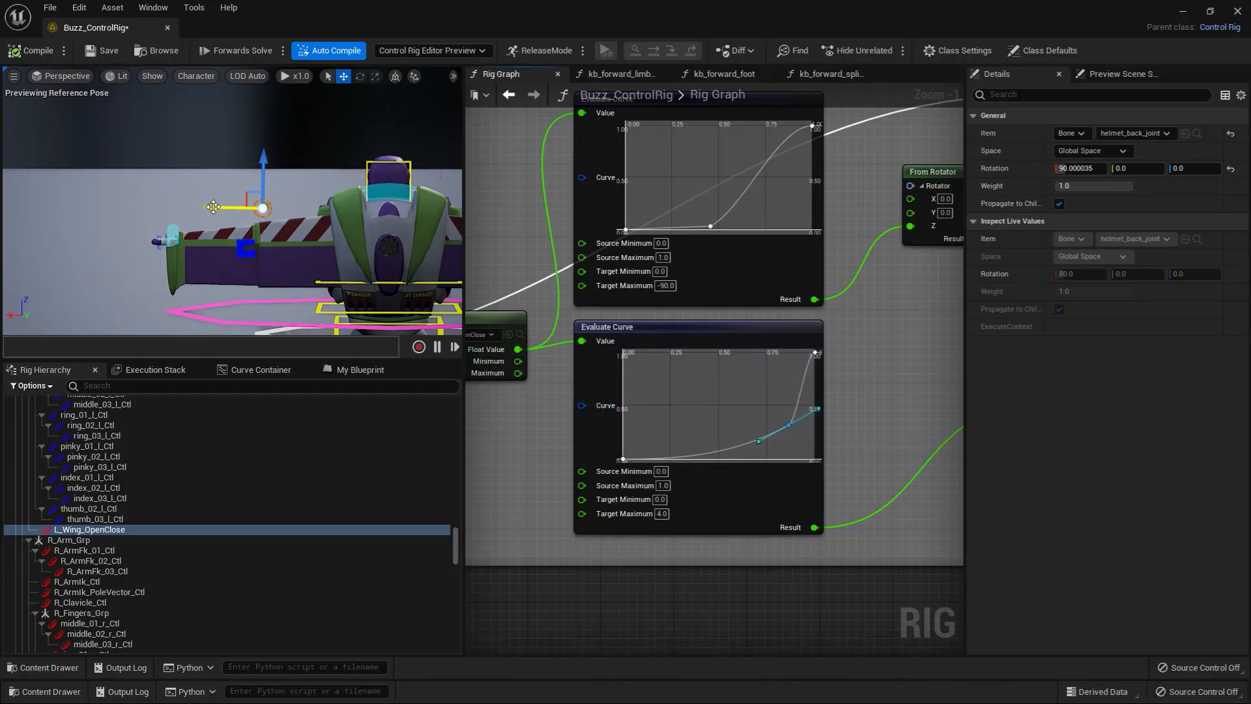
left_click_drag(210, 208, 199, 210)
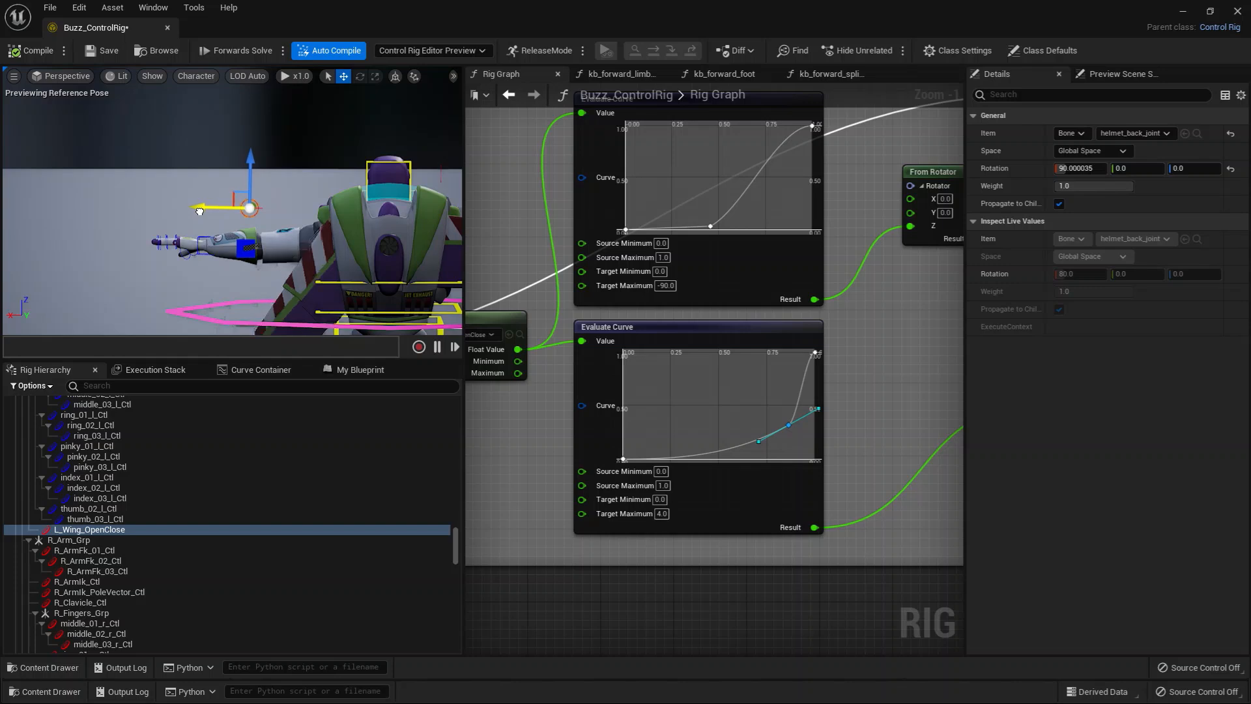
right_click_drag(223, 292, 191, 292, "alt")
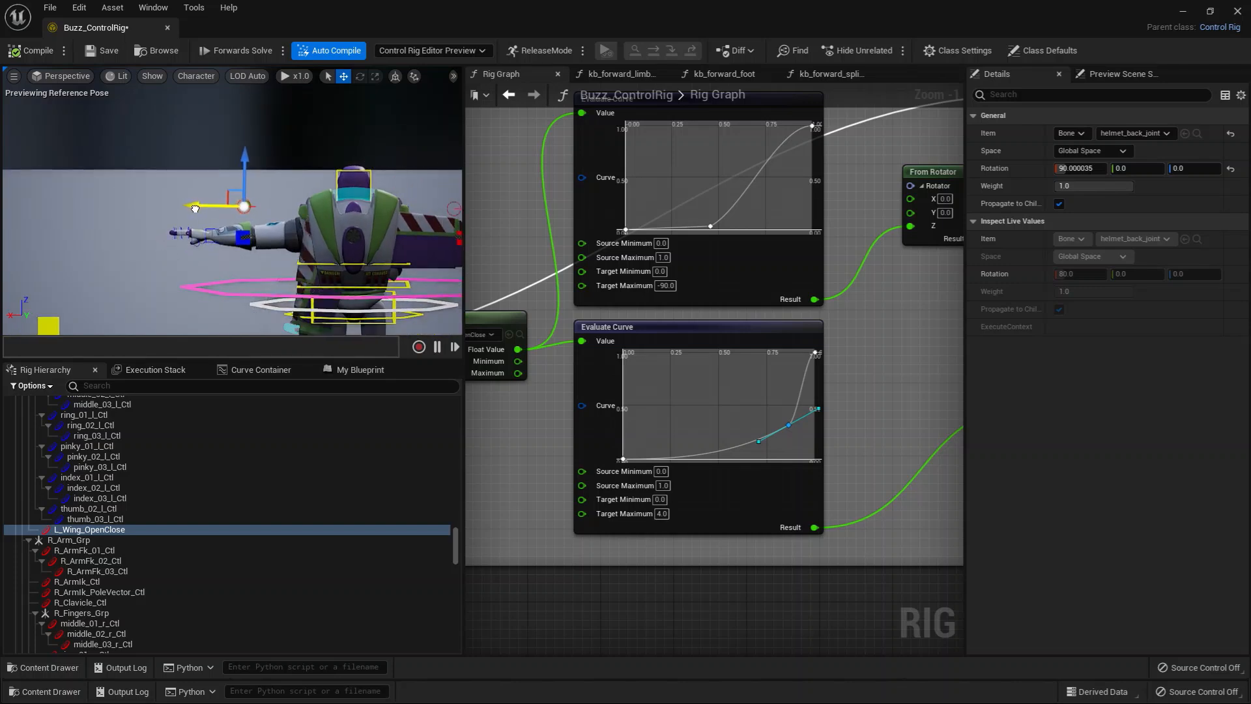
left_click_drag(194, 207, 215, 207)
Step: Try to restore the lower curve's shape by repeatedly undoing the recent edits and control moves
left_click(874, 458)
key("ctrl+z")
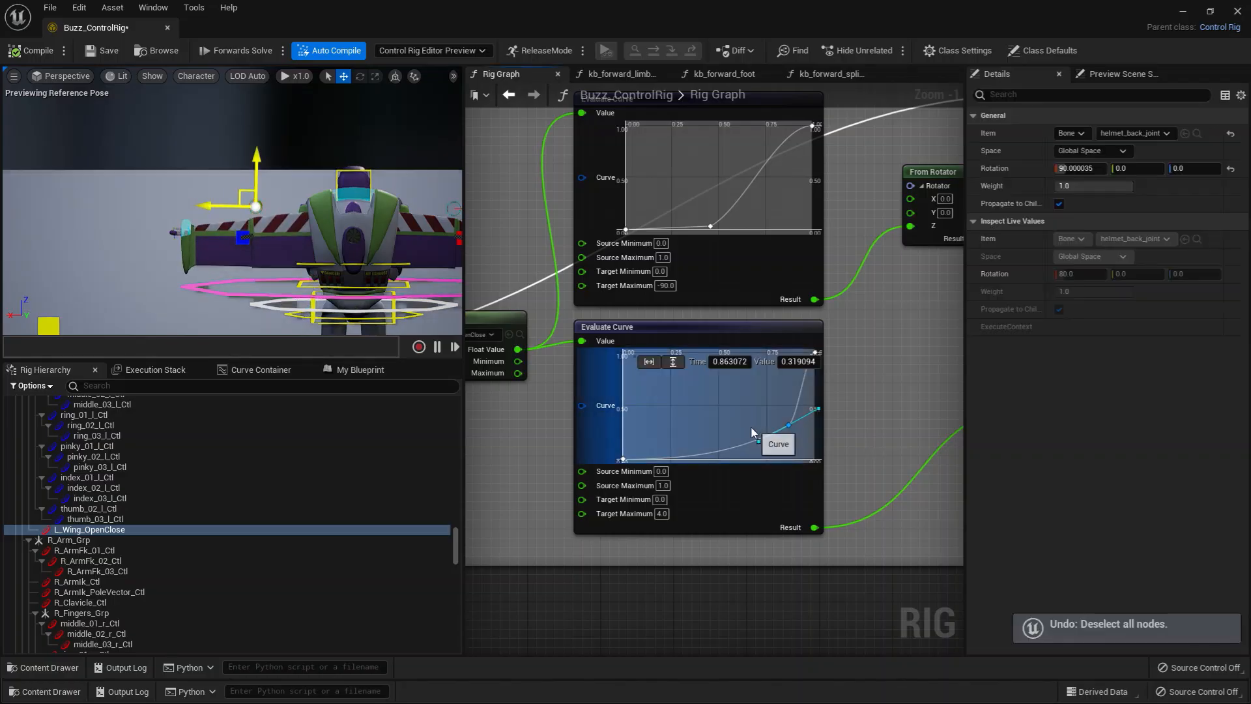
key("ctrl+z")
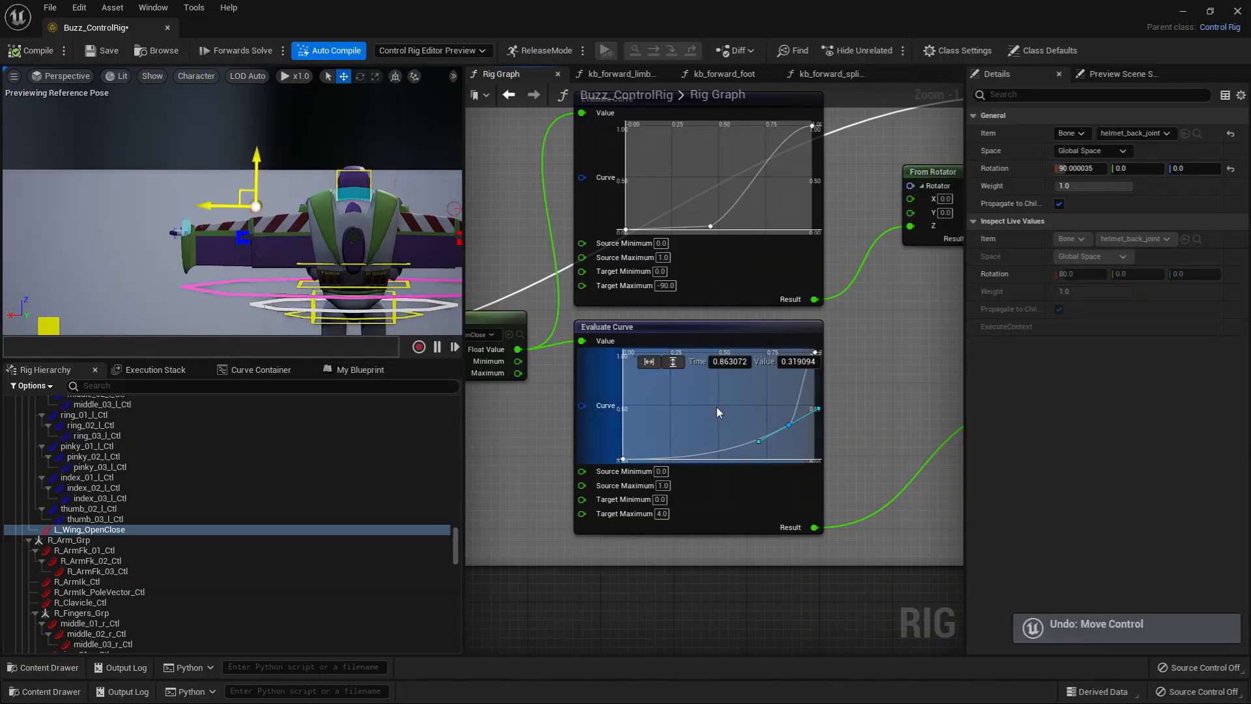
left_click(731, 417)
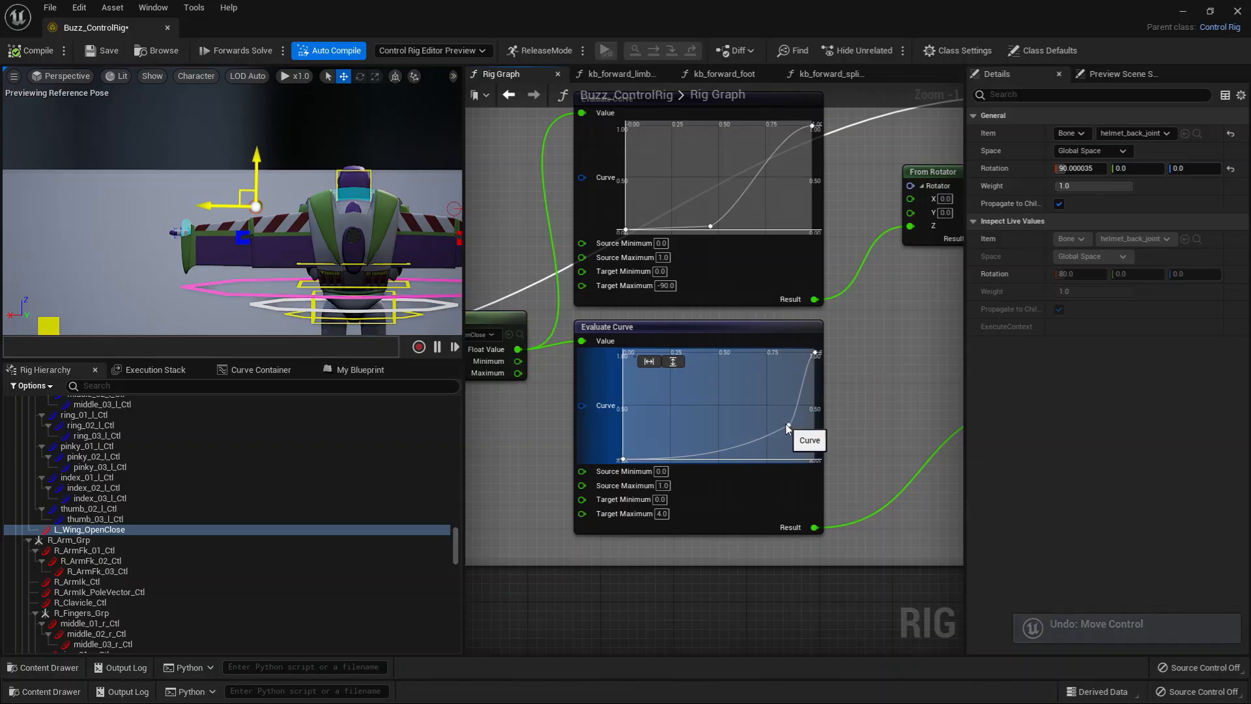
key("ctrl+z")
key("ctrl+z")
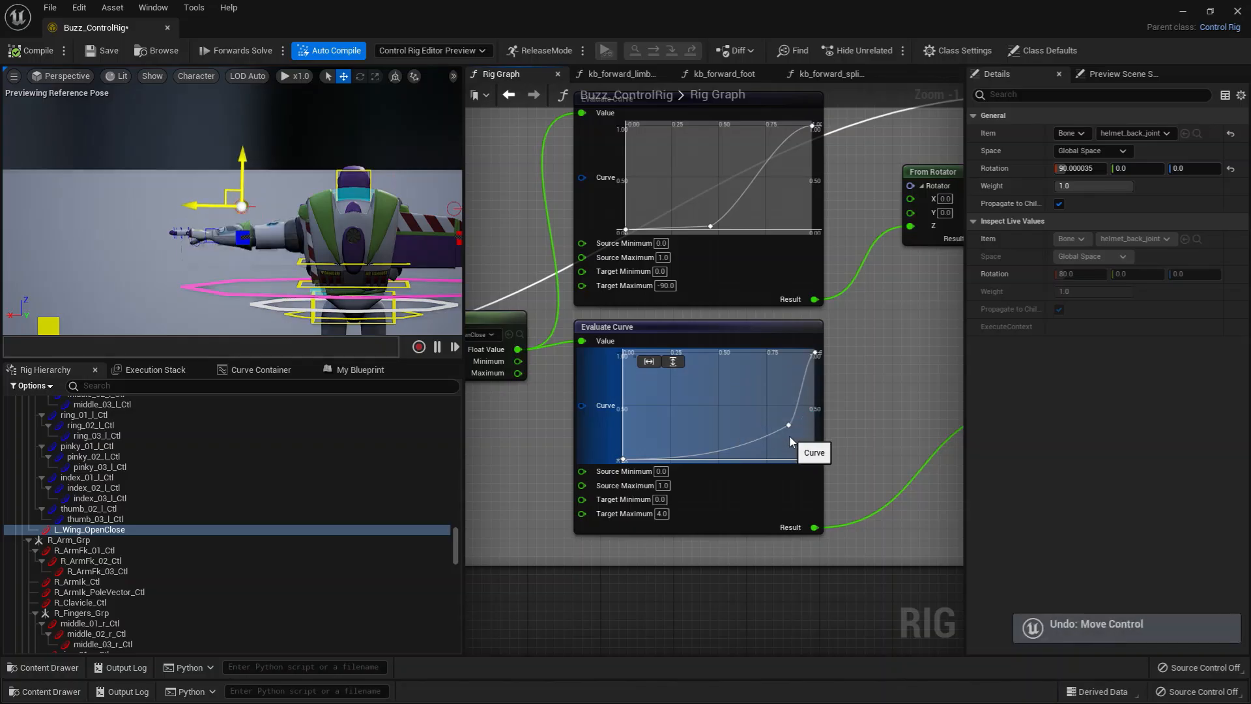
key("ctrl+z")
scroll(796, 436, "down", 2)
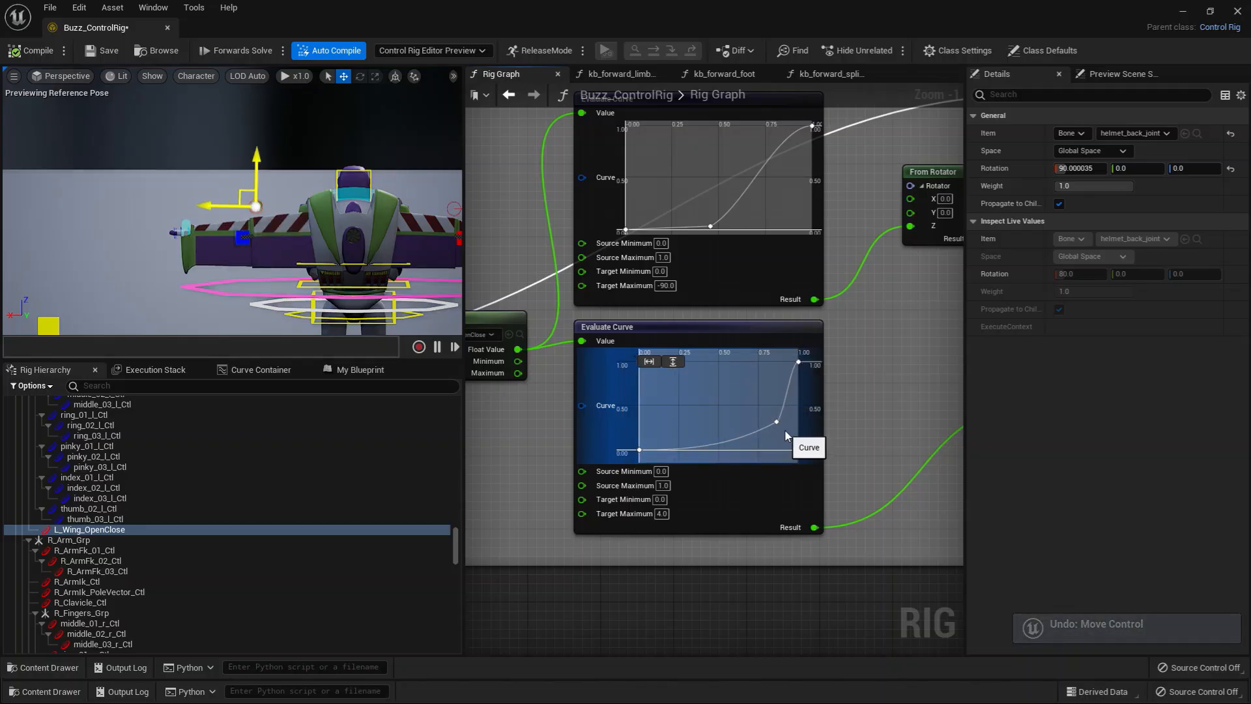
key("ctrl+z")
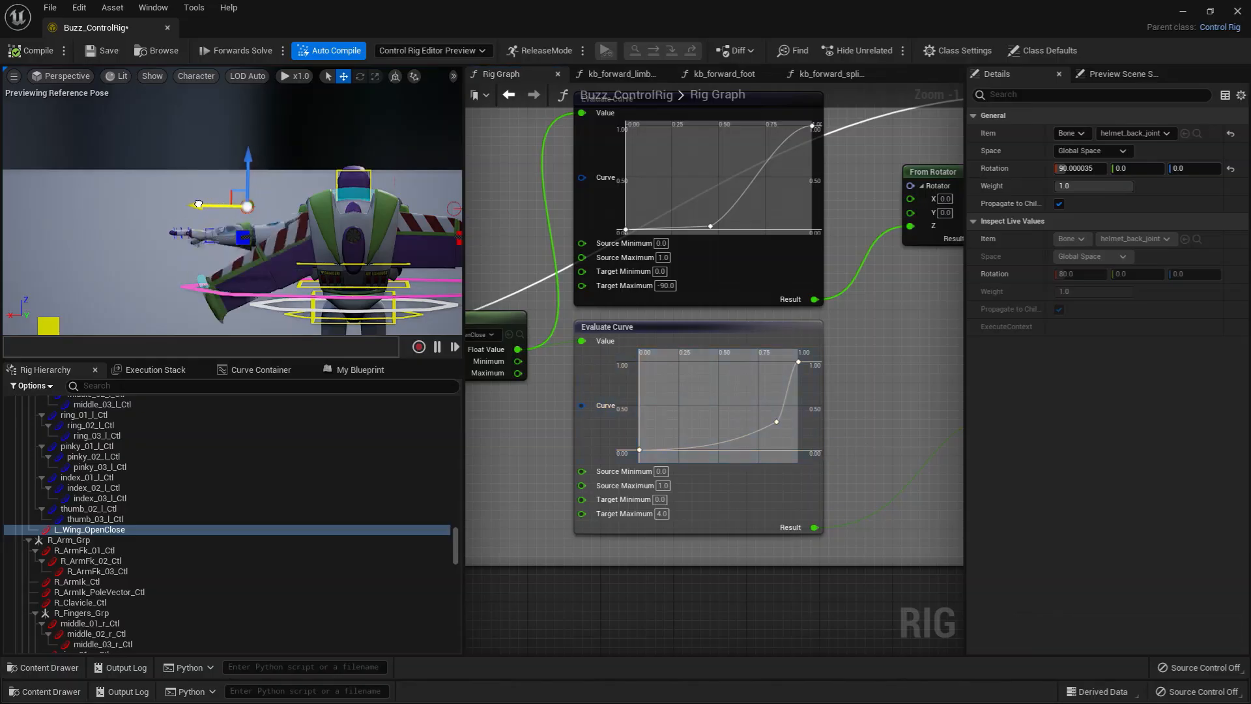
Step: Copy the right wing's lower Evaluate Curve node and place the copy just below the left wing's lower Evaluate Curve
scroll(867, 399, "down", 2)
scroll(772, 421, "down", 2)
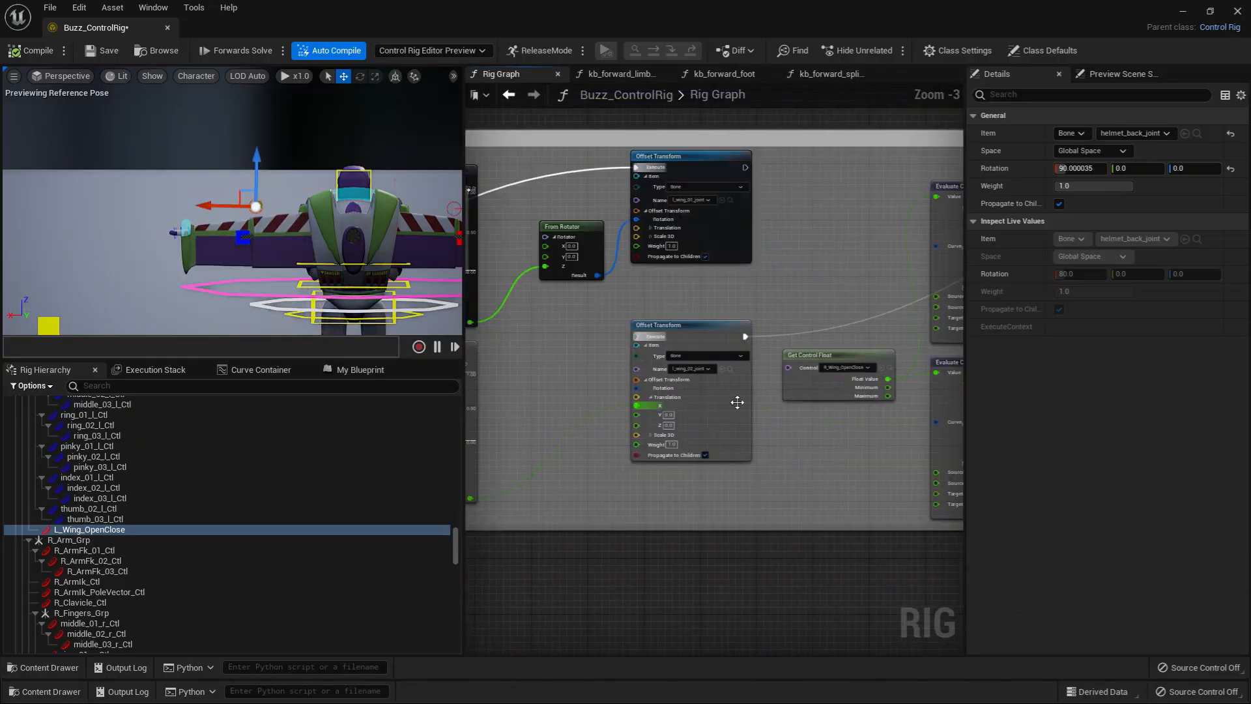
scroll(786, 417, "down", 3)
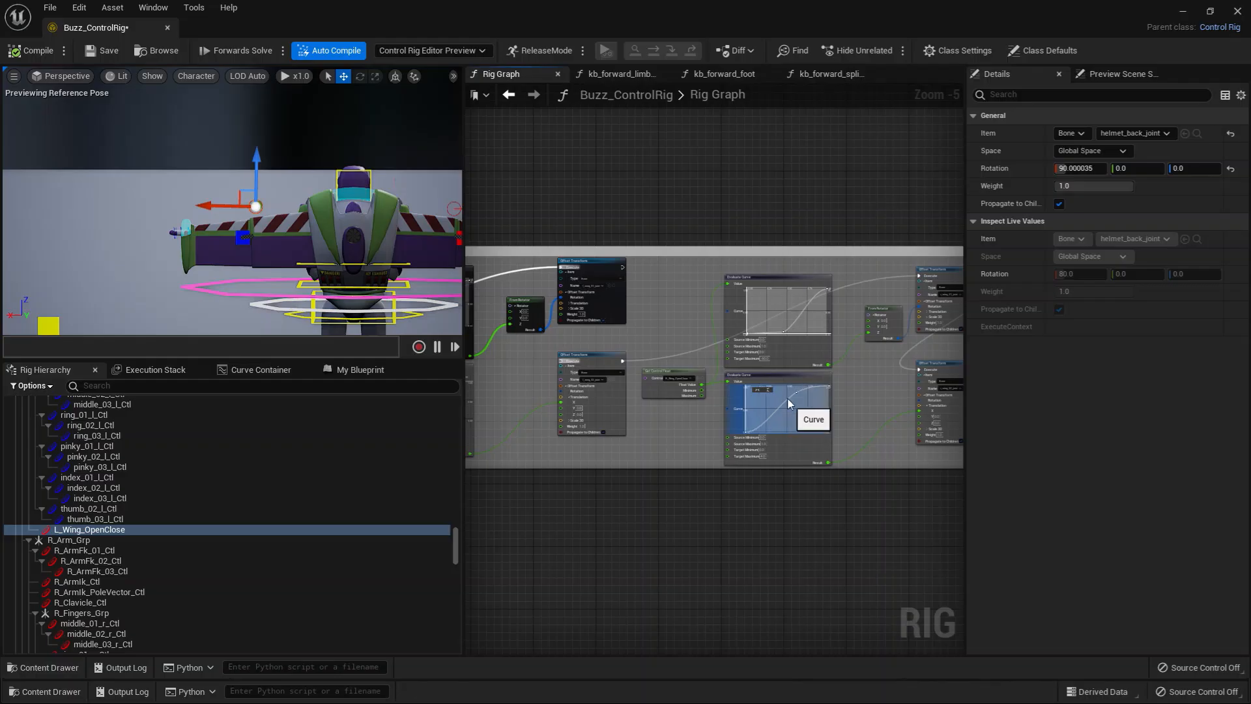
left_click(799, 391)
scroll(619, 479, "up", 3)
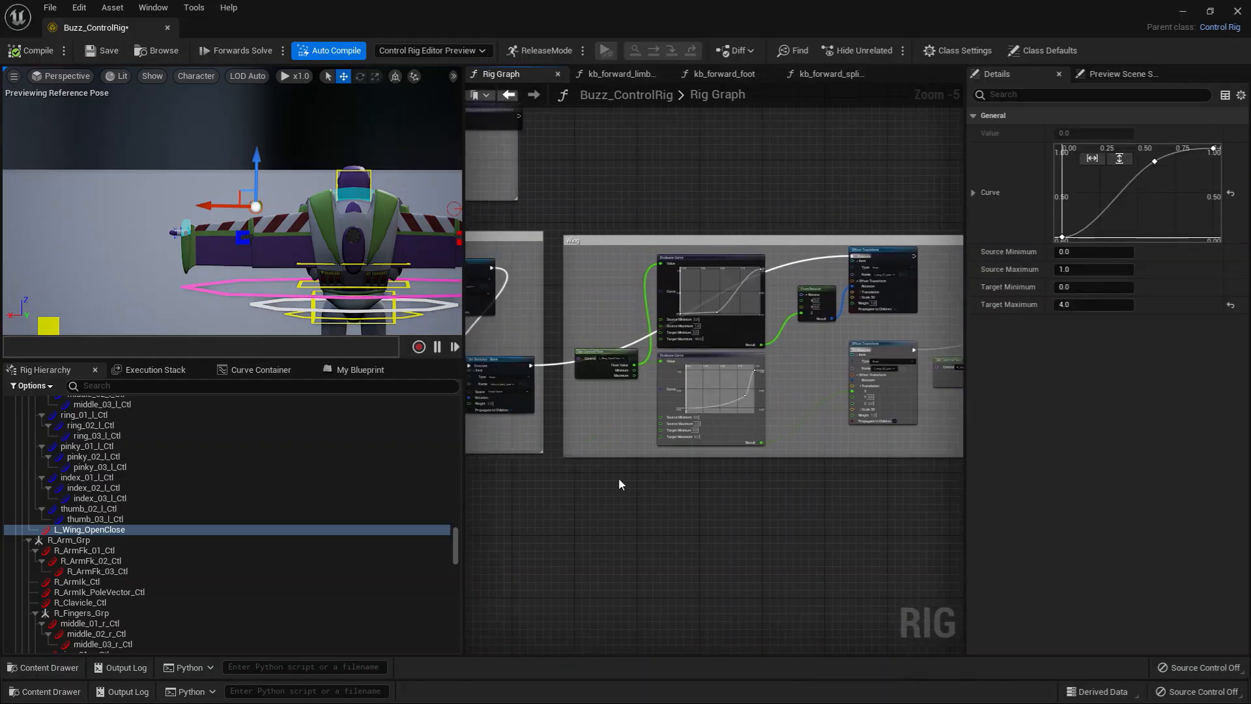
left_click(607, 397)
right_click_drag(666, 378, 593, 395)
key("ctrl+v")
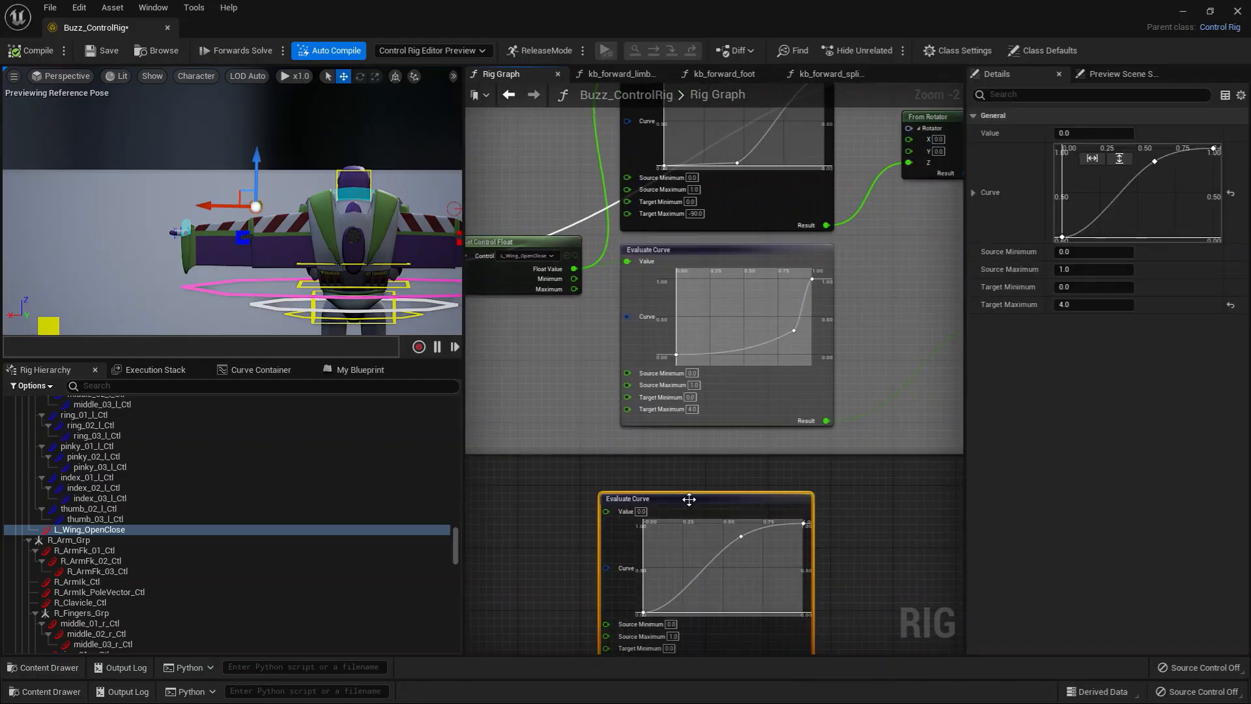
left_click_drag(698, 500, 723, 457)
Step: Delete the left wing's altered lower Evaluate Curve and move the pasted copy into its place
left_click(770, 383)
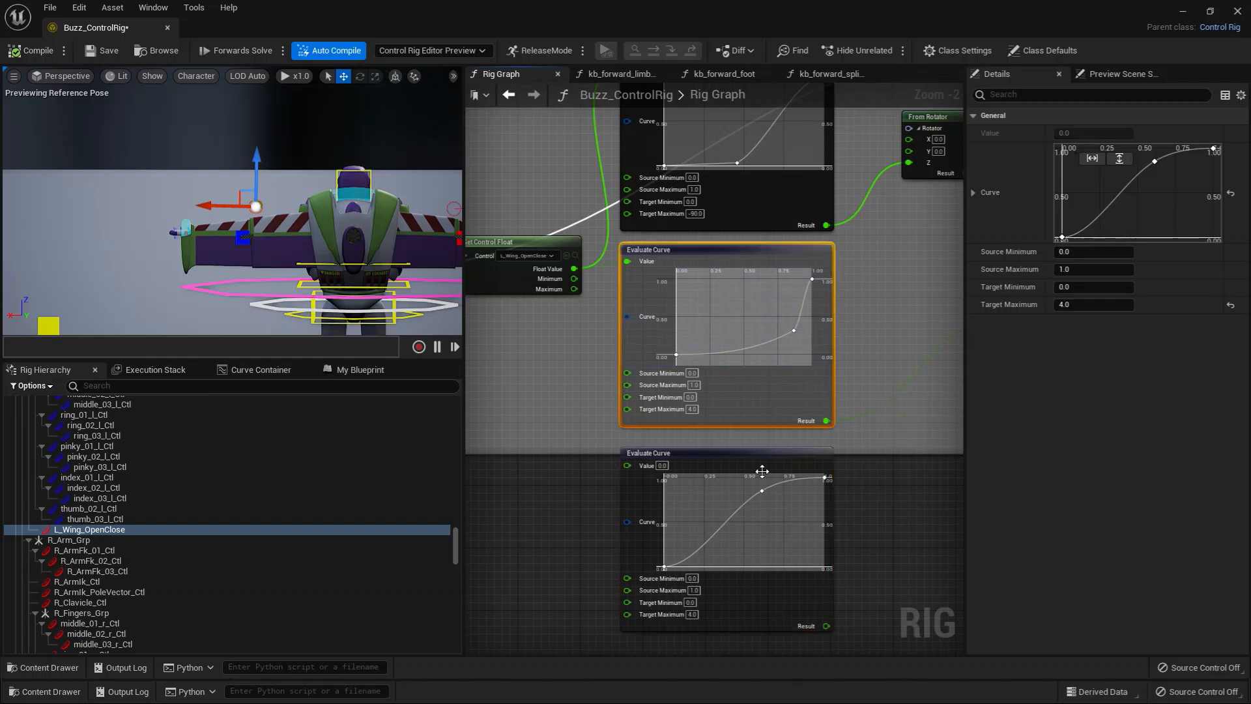
key("Delete")
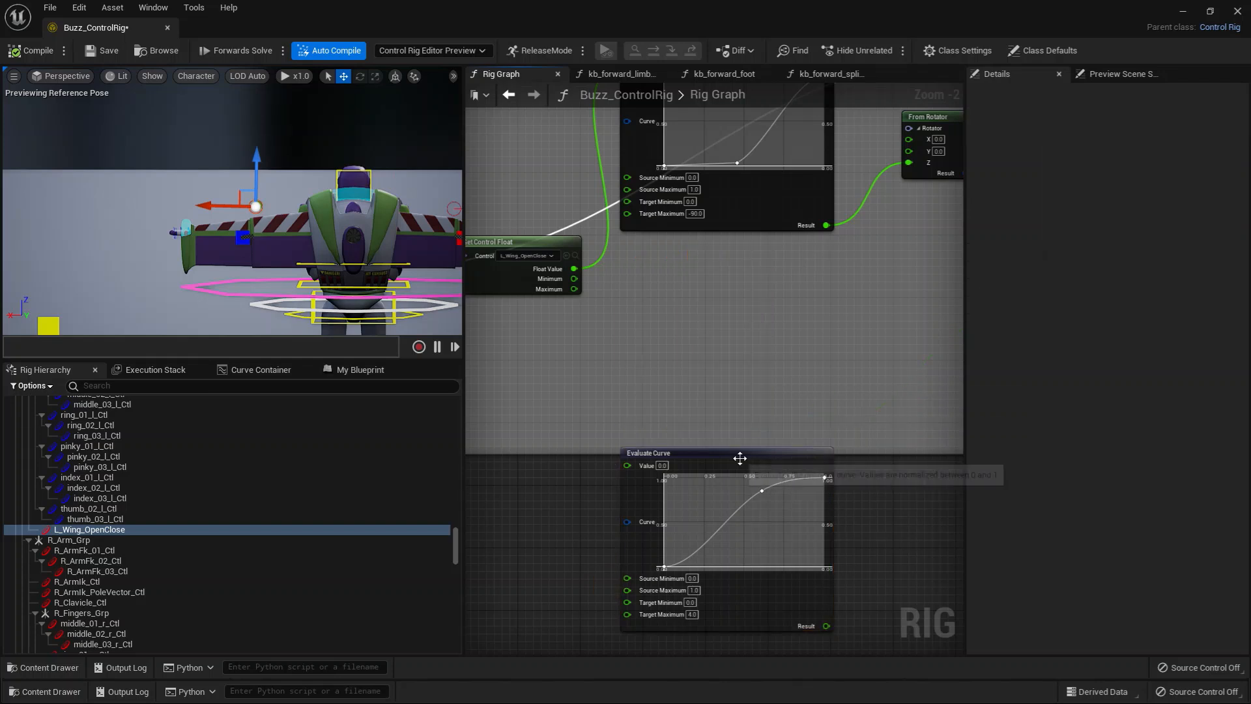
left_click_drag(740, 464, 731, 267)
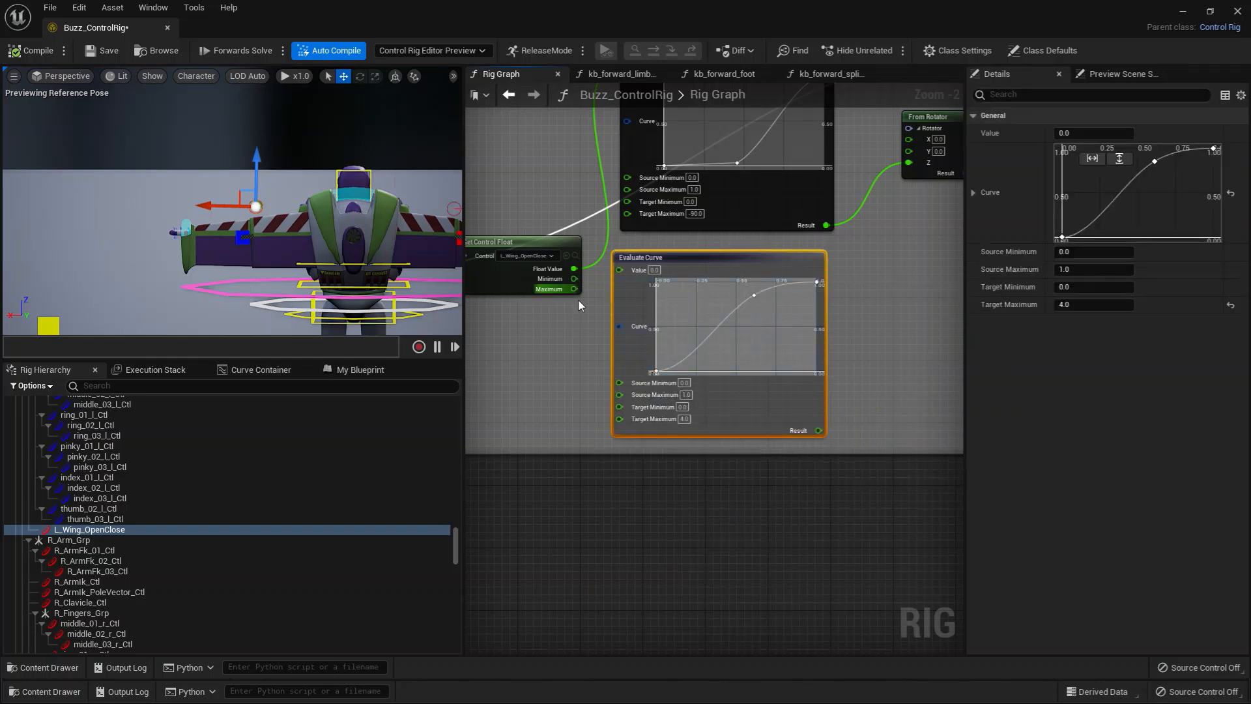
Step: Connect L_Wing_OpenClose's Float Value to the new Evaluate Curve and its Result to the l_wing_02_joint Offset Transform's Translation X
right_click_drag(580, 305, 586, 322)
left_click_drag(579, 286, 625, 287)
right_click_drag(854, 353, 593, 373)
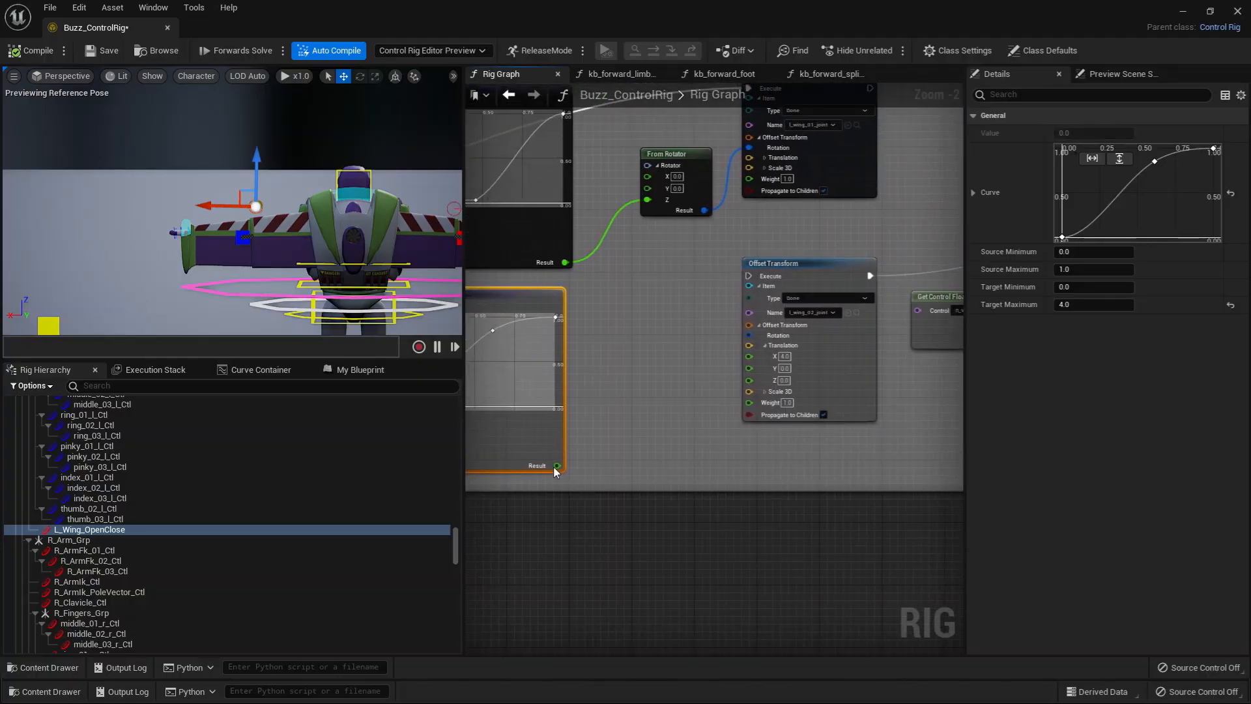
left_click_drag(557, 467, 749, 355)
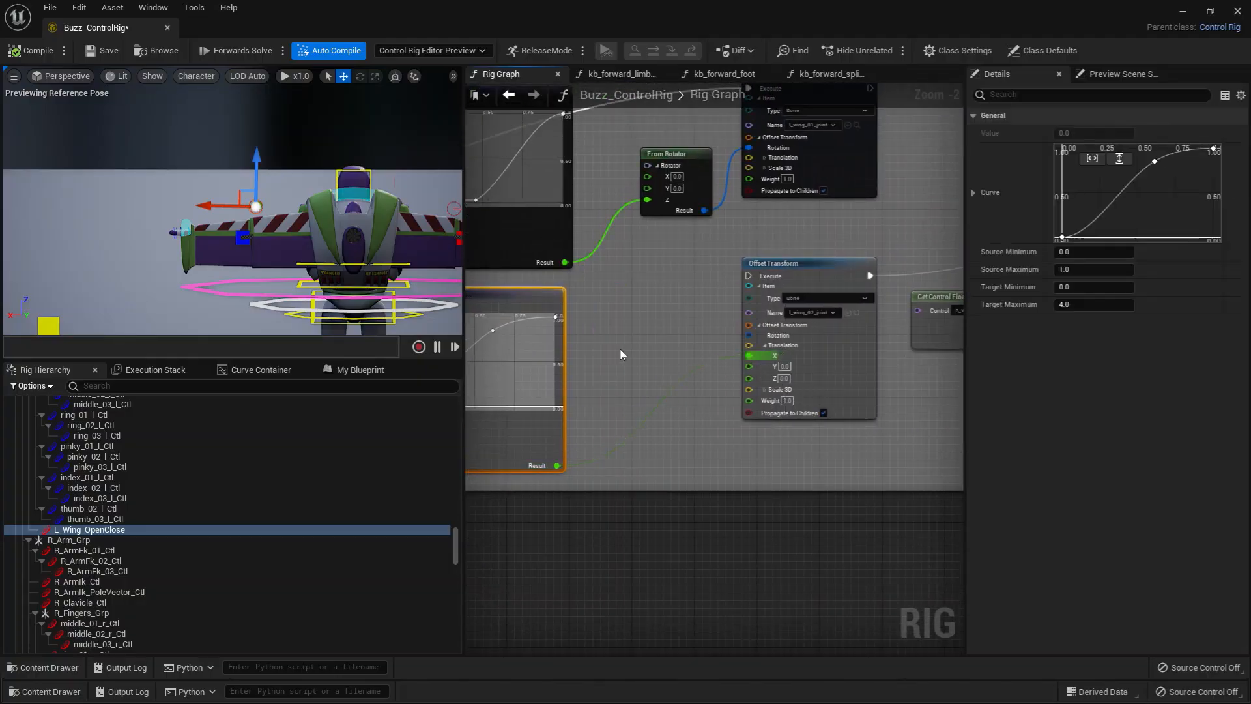
Step: Set the new Evaluate Curve's Target Maximum to -4.0, compile the rig and test the left wing control
key("f")
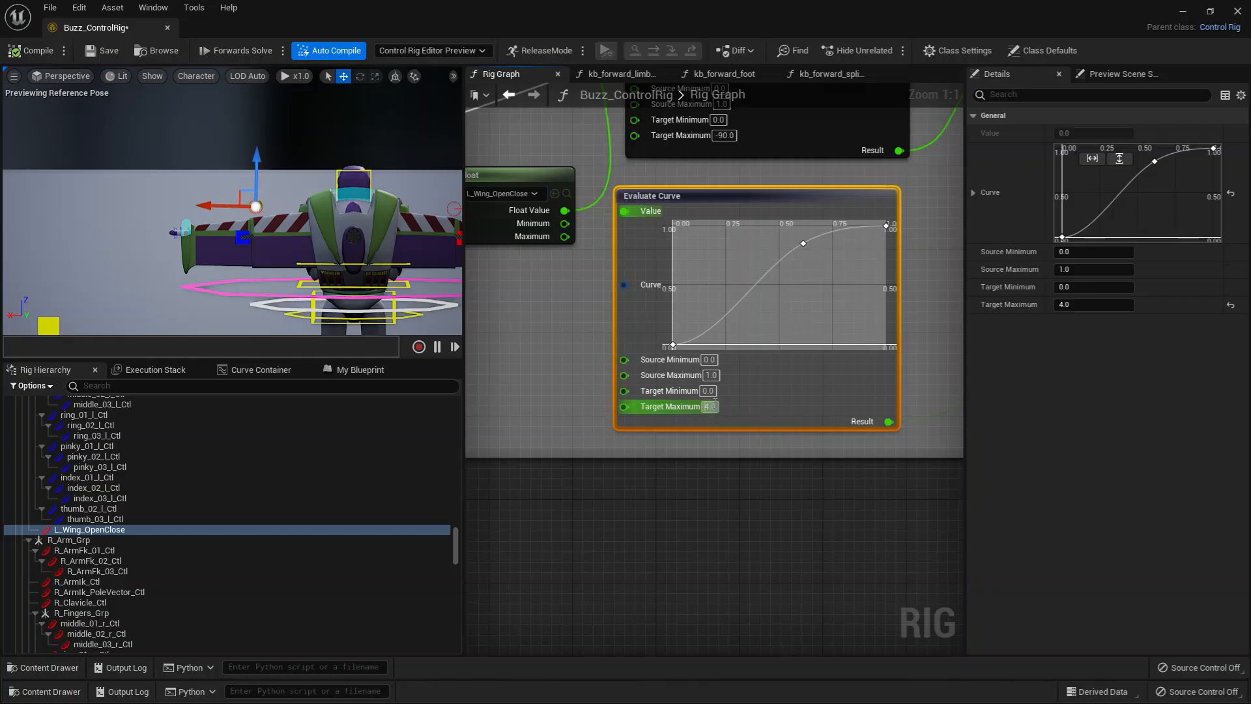
key("Return")
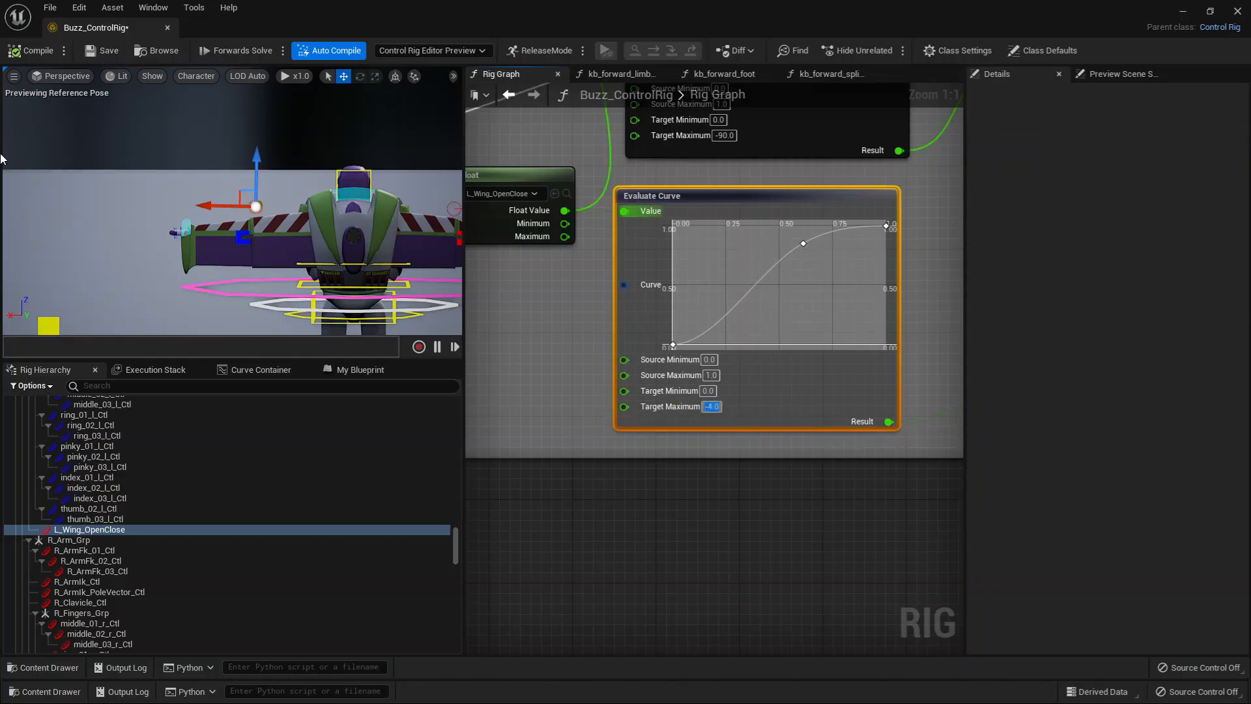
left_click(42, 58)
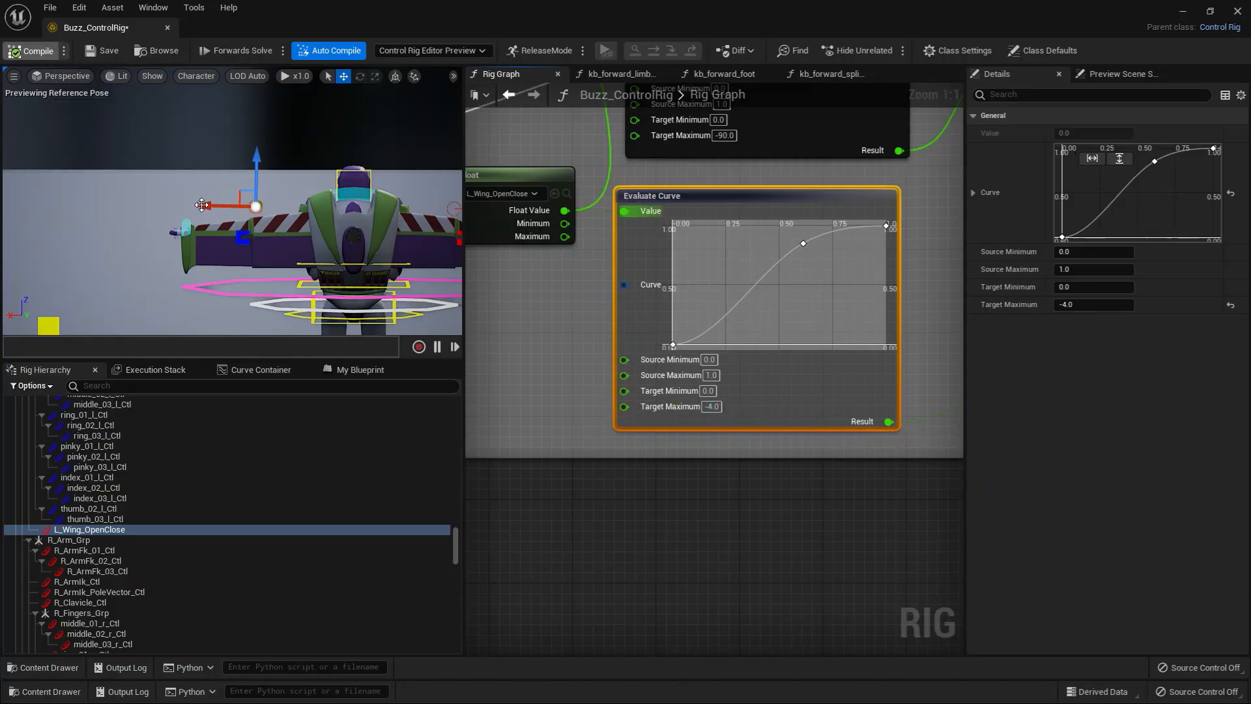
mouse_move(216, 206)
left_mouse_down()
mouse_move(191, 204)
mouse_move(223, 202)
left_mouse_up()
Step: Connect the l_wing_01_joint Offset Transform's execution to the l_wing_02_joint Offset Transform, compile, and test the wing
scroll(798, 386, "down", 1)
right_click_drag(799, 391, 685, 439)
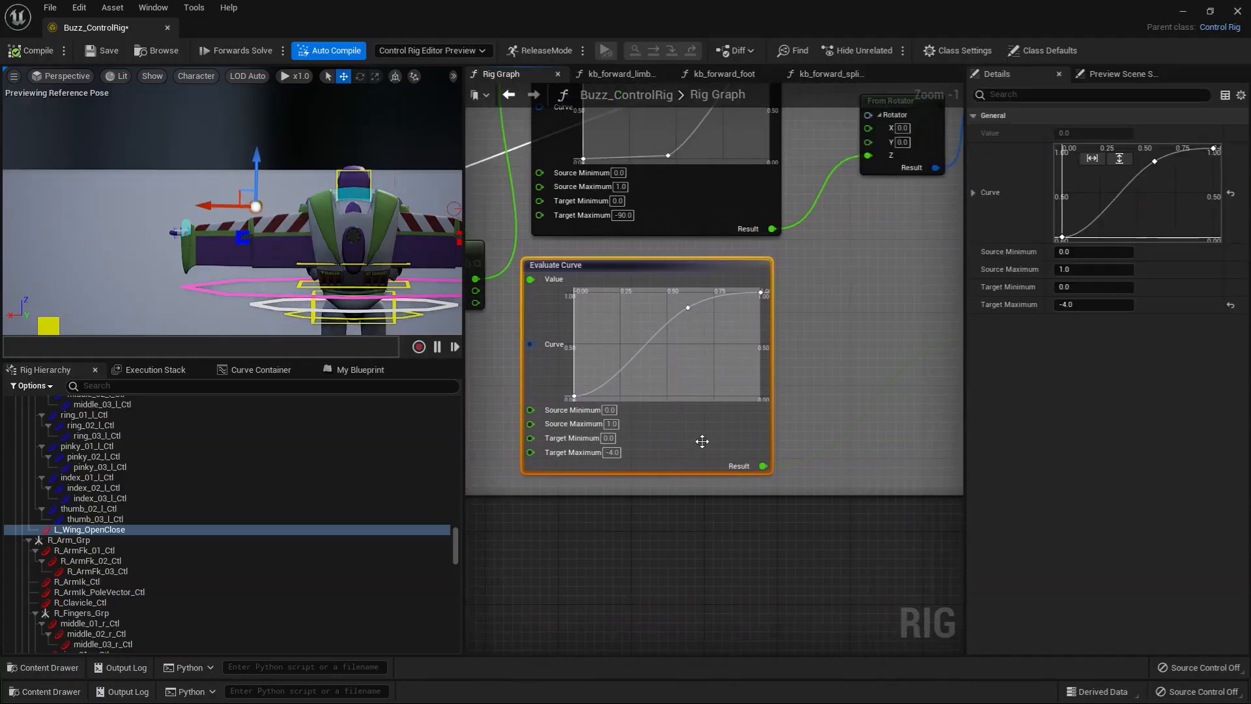
left_click_drag(702, 441, 725, 431)
scroll(804, 470, "down", 1)
right_click_drag(850, 463, 568, 554)
left_click_drag(798, 185, 678, 367)
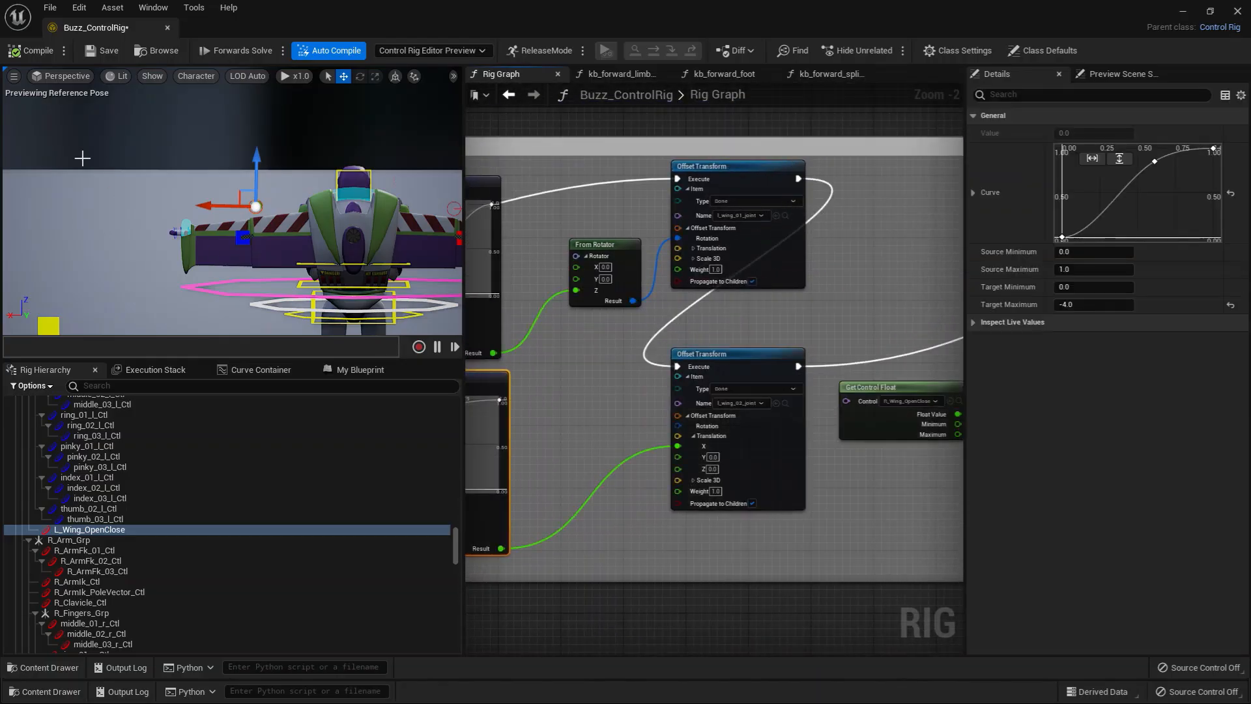
left_click(9, 51)
mouse_move(205, 206)
left_mouse_down()
mouse_move(195, 202)
mouse_move(215, 201)
mouse_move(201, 203)
left_mouse_up()
Step: Set the left wing's lower Evaluate Curve Target Maximum to 4.0, compile the rig and test the wing opening
right_click_drag(587, 441, 819, 382)
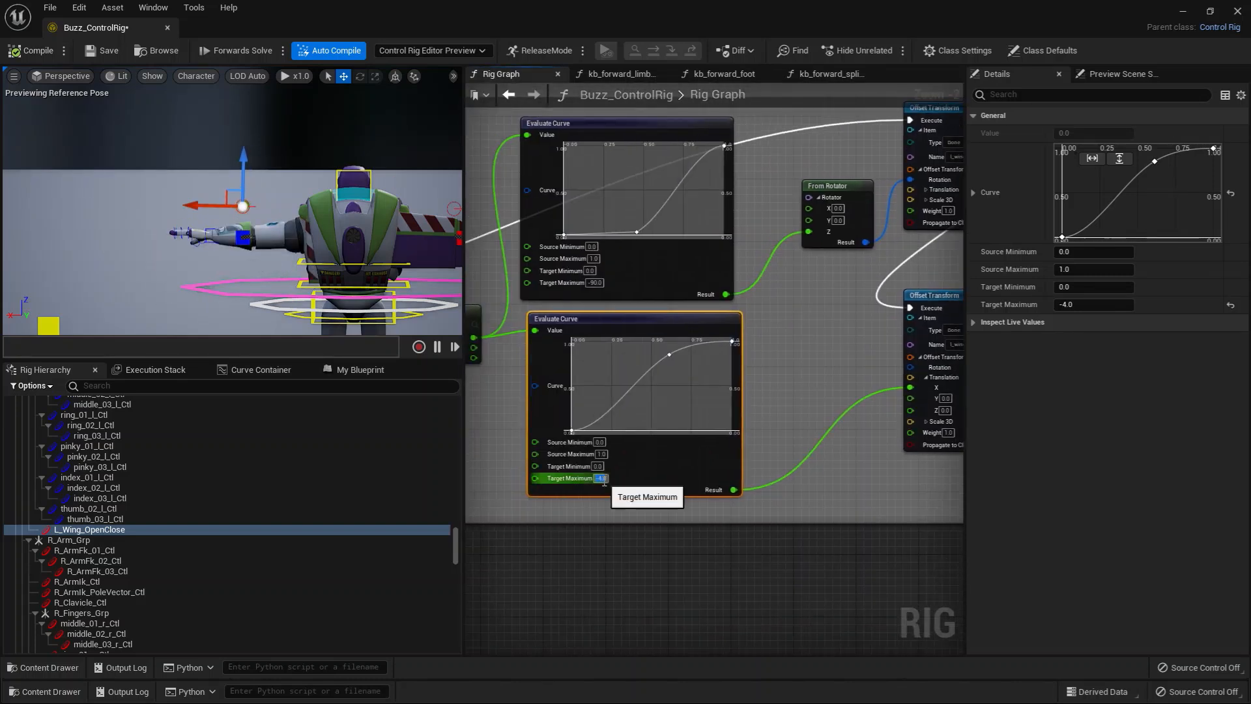
key("Return")
left_click(33, 51)
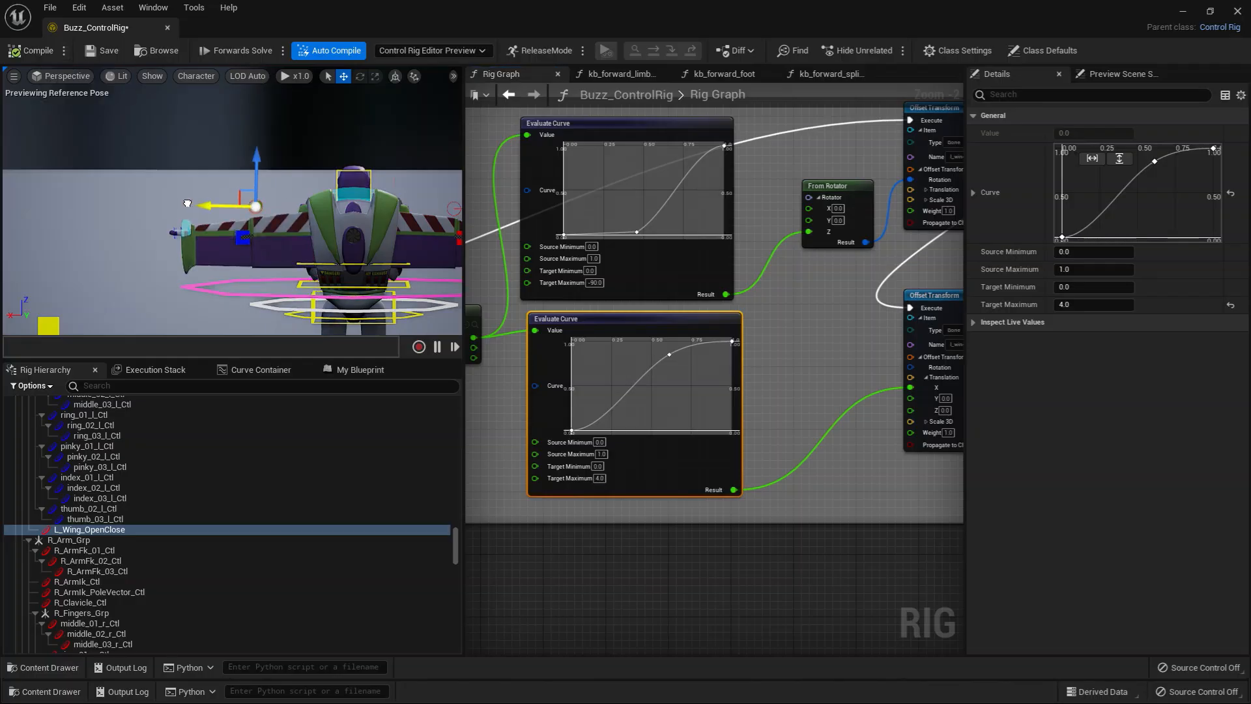
mouse_move(192, 205)
left_mouse_down()
mouse_move(168, 201)
mouse_move(197, 201)
left_mouse_up()
Step: Review the helmet and wing groups back to the Sequence node and view the character from the front
scroll(873, 468, "down", 6)
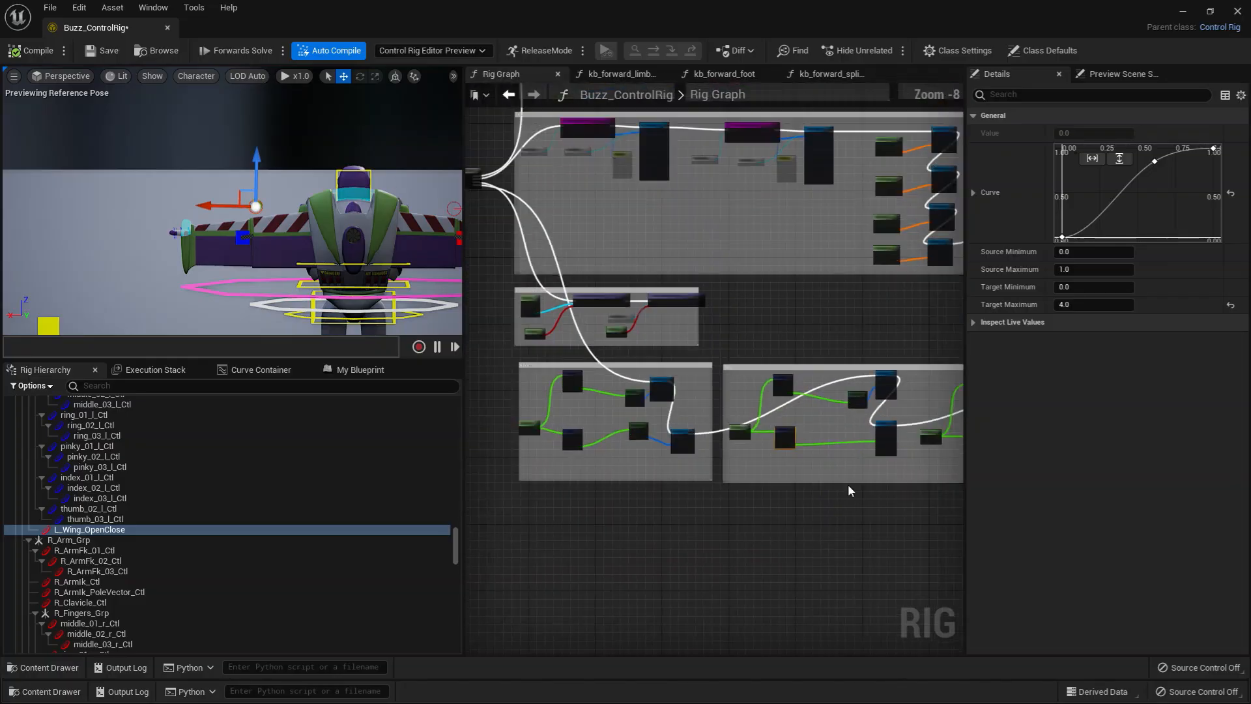
right_click_drag(849, 489, 904, 466)
right_click_drag(592, 449, 627, 522)
scroll(611, 430, "up", 3)
right_click_drag(610, 340, 591, 460)
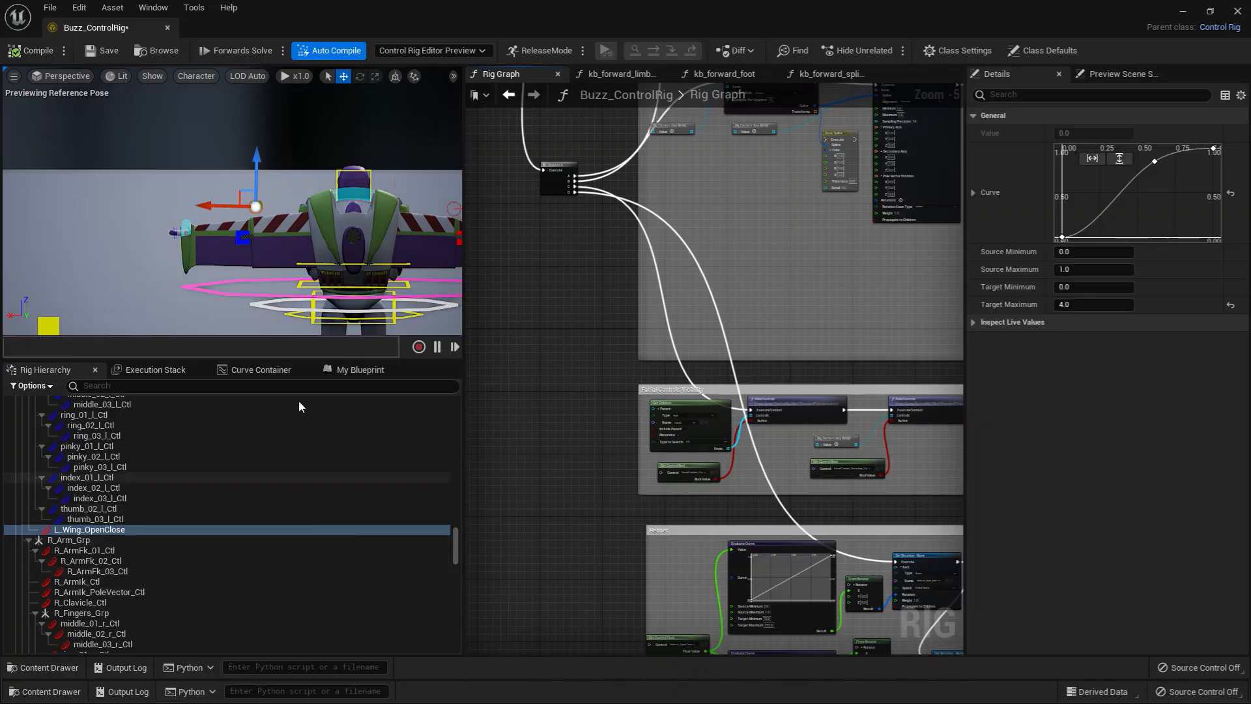
left_click_drag(92, 254, 417, 255, "alt")
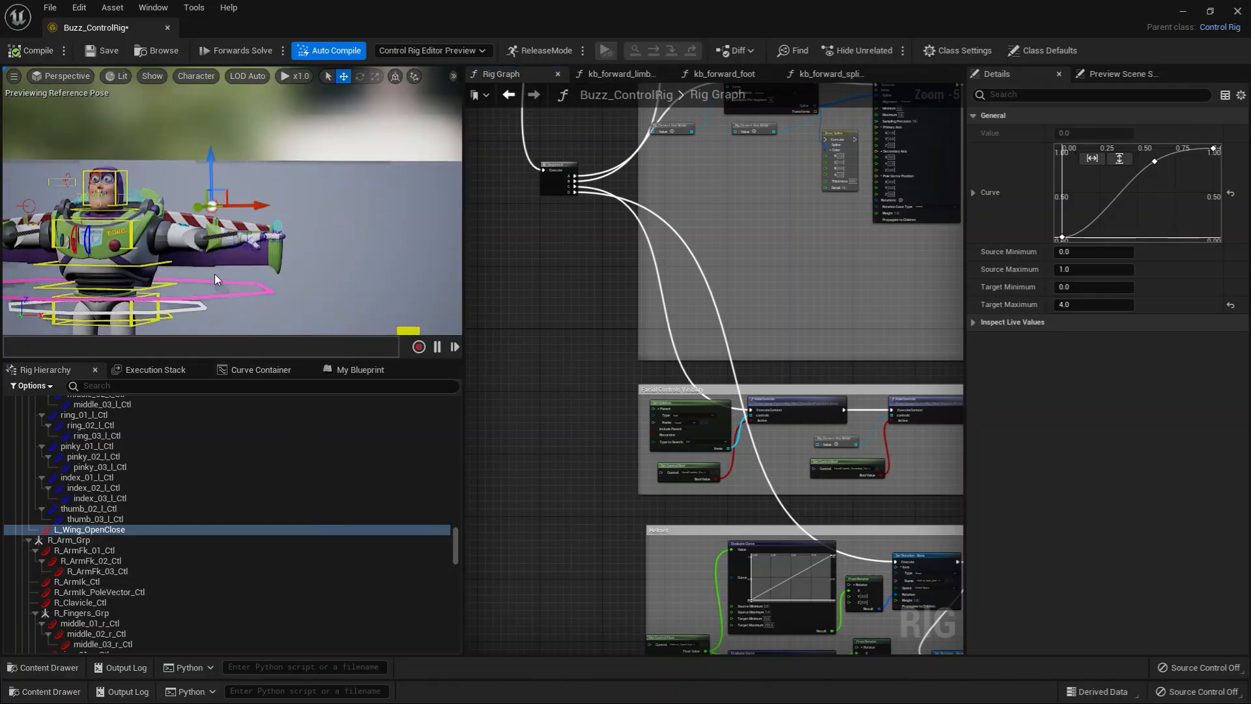